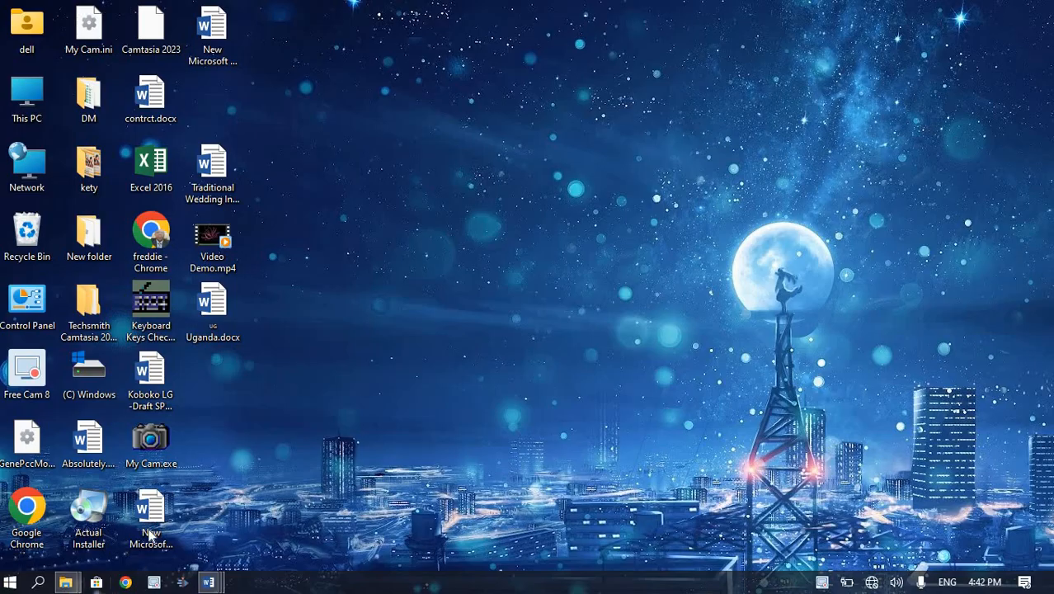
Switch to the KOBOKO LG.docx document in Word and place the cursor on the blank page after page iv
{"action": "mouse_move", "coordinate": [213, 583]}
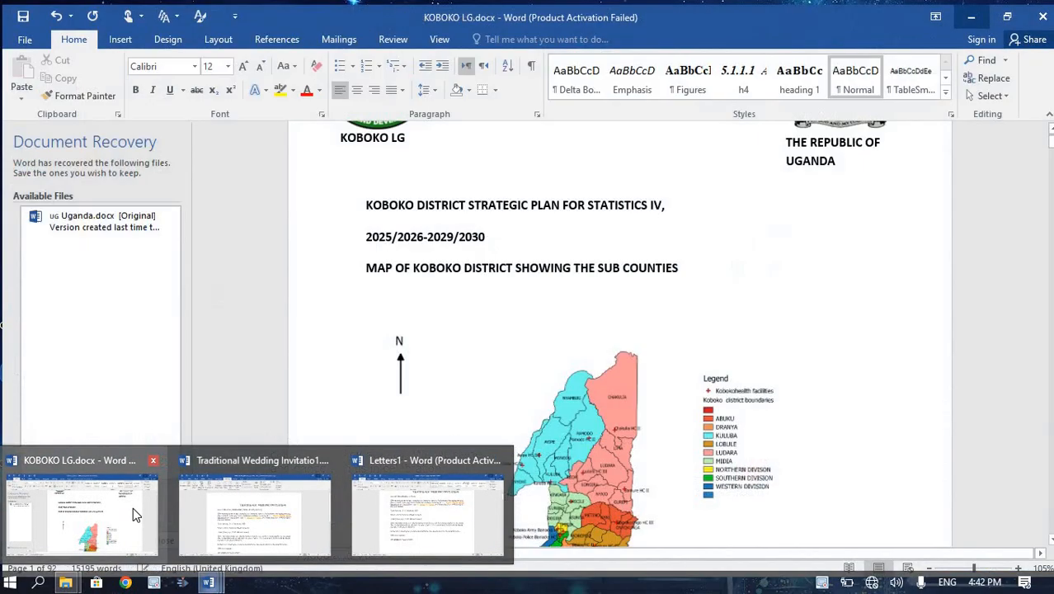
{"action": "left_click", "coordinate": [132, 508]}
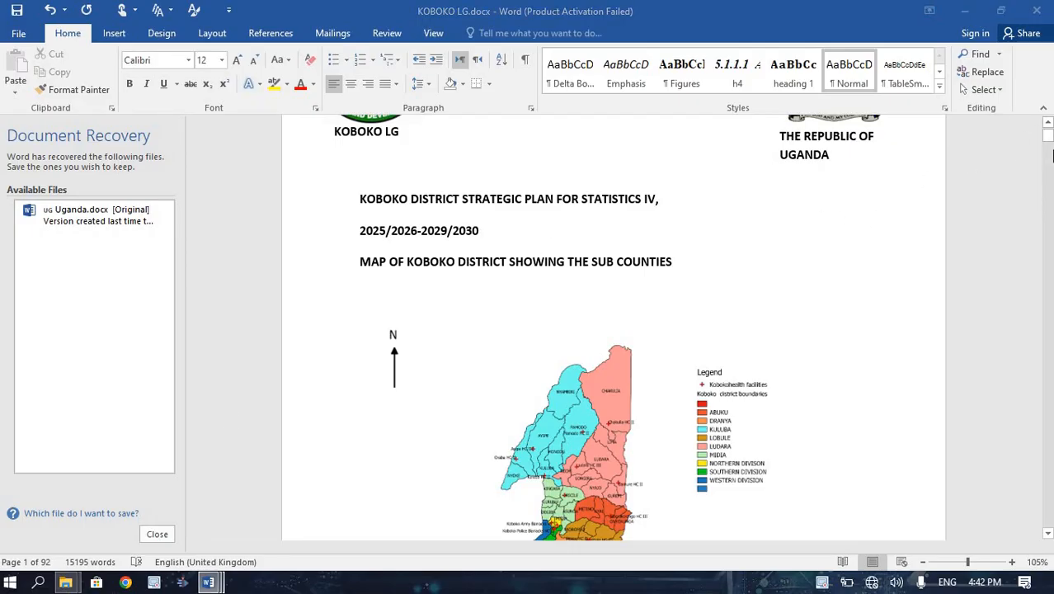
{"action": "left_click_drag", "start_coordinate": [1047, 137], "coordinate": [1048, 152]}
{"action": "left_click", "coordinate": [604, 253]}
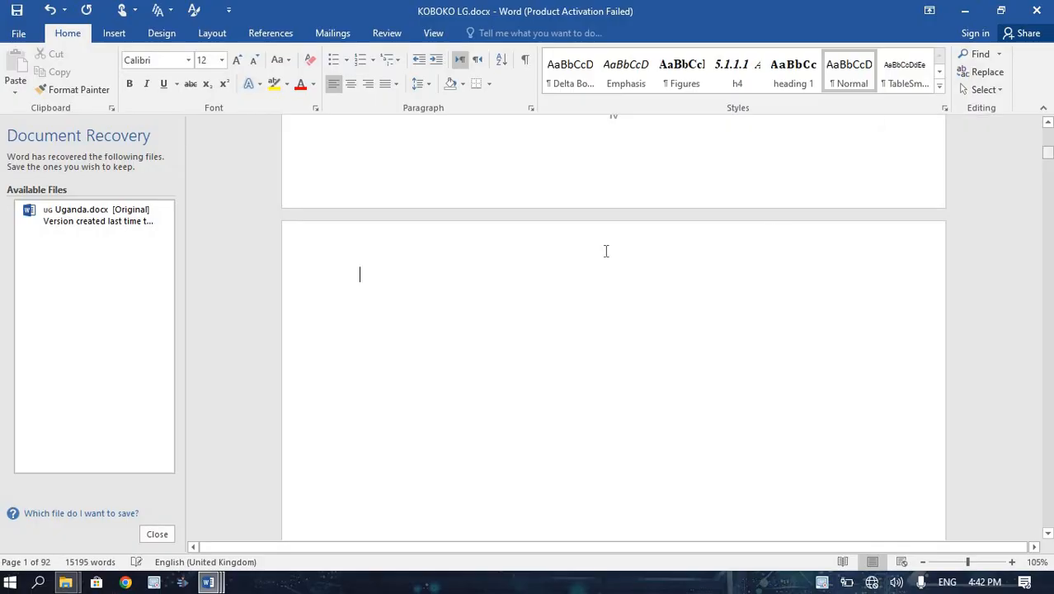
Apply the Normal style to the empty body paragraph on the blank page after page iv
{"action": "double_click", "coordinate": [393, 244]}
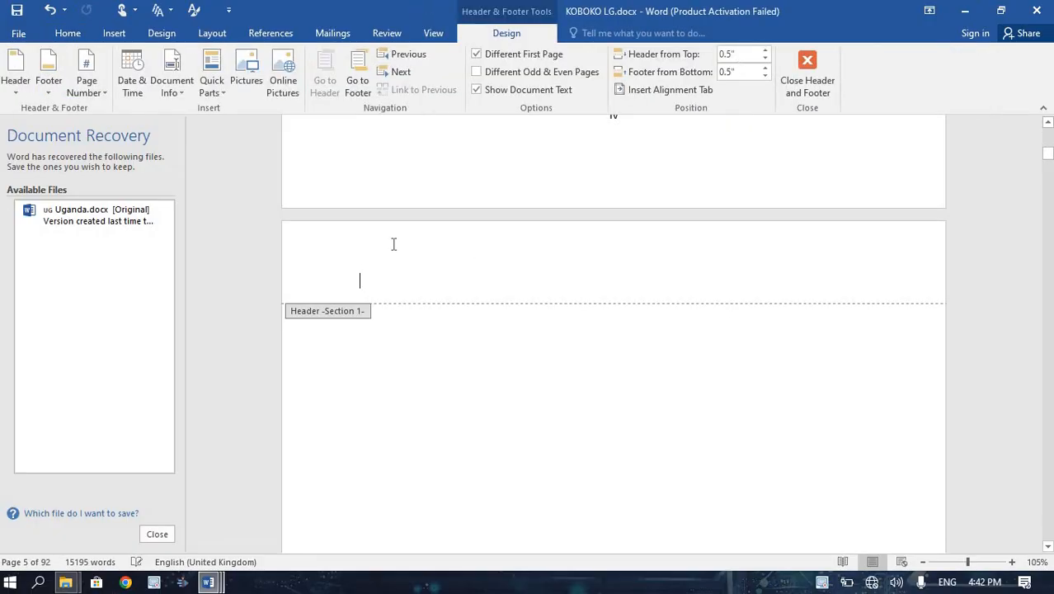
{"action": "double_click", "coordinate": [414, 366]}
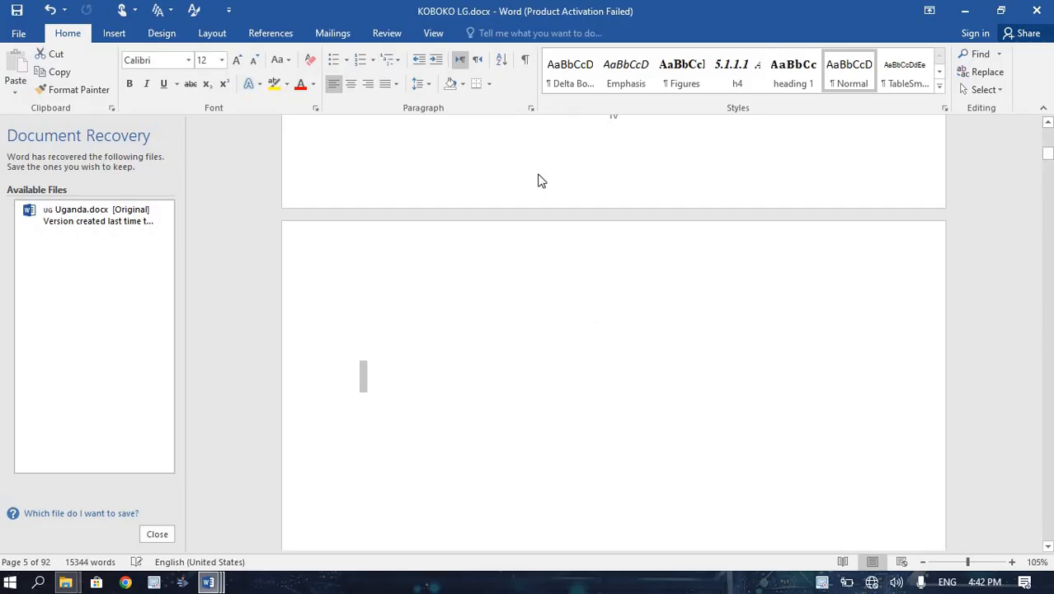
{"action": "left_click", "coordinate": [381, 391]}
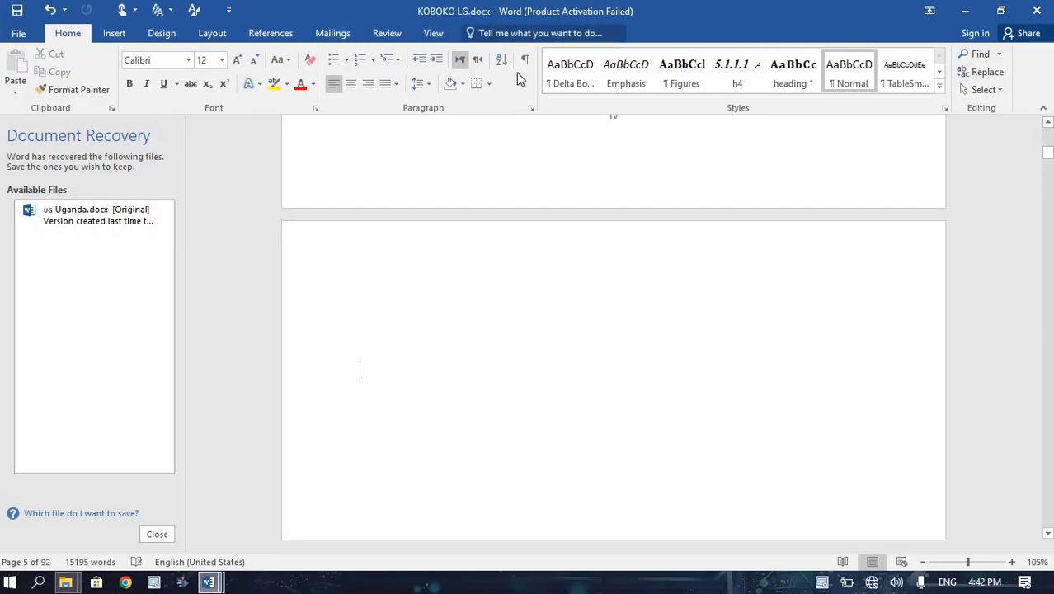
{"action": "left_click", "coordinate": [939, 87]}
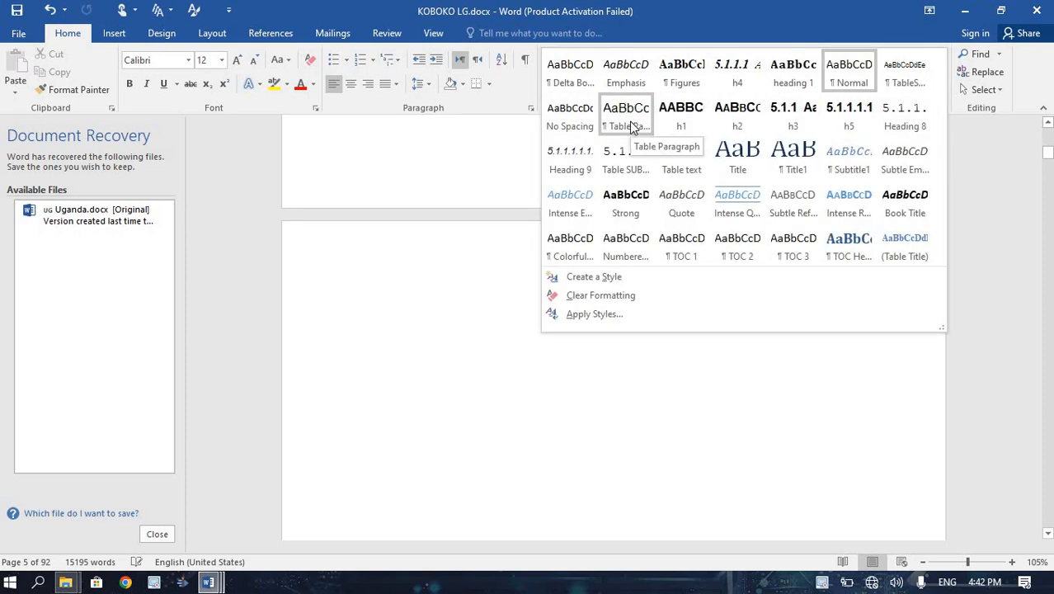
{"action": "left_click", "coordinate": [849, 82]}
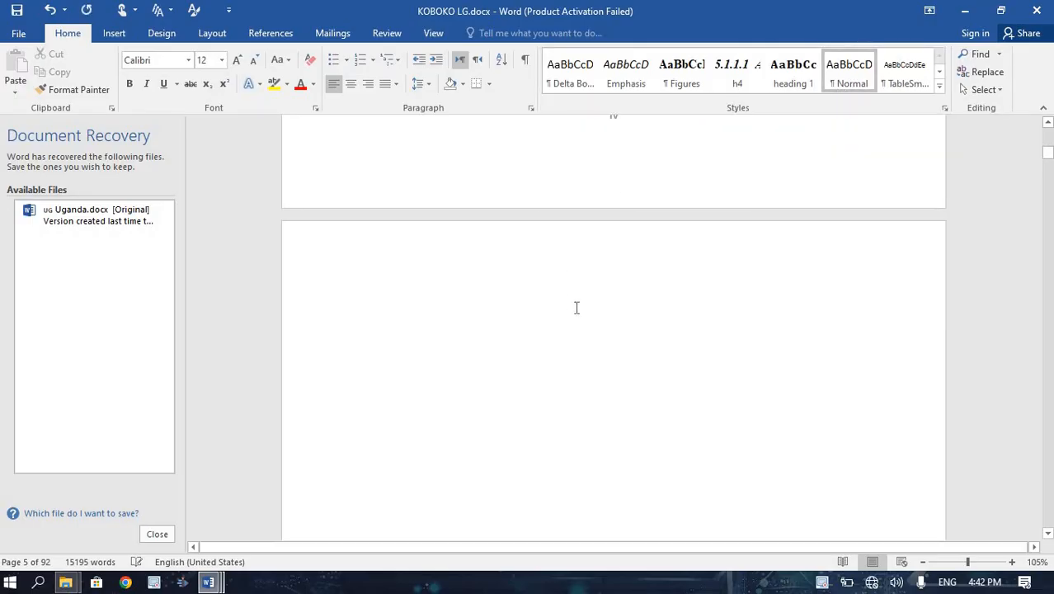
Select the whole document and apply the Normal style to all of its text
{"action": "key", "text": "ctrl+a"}
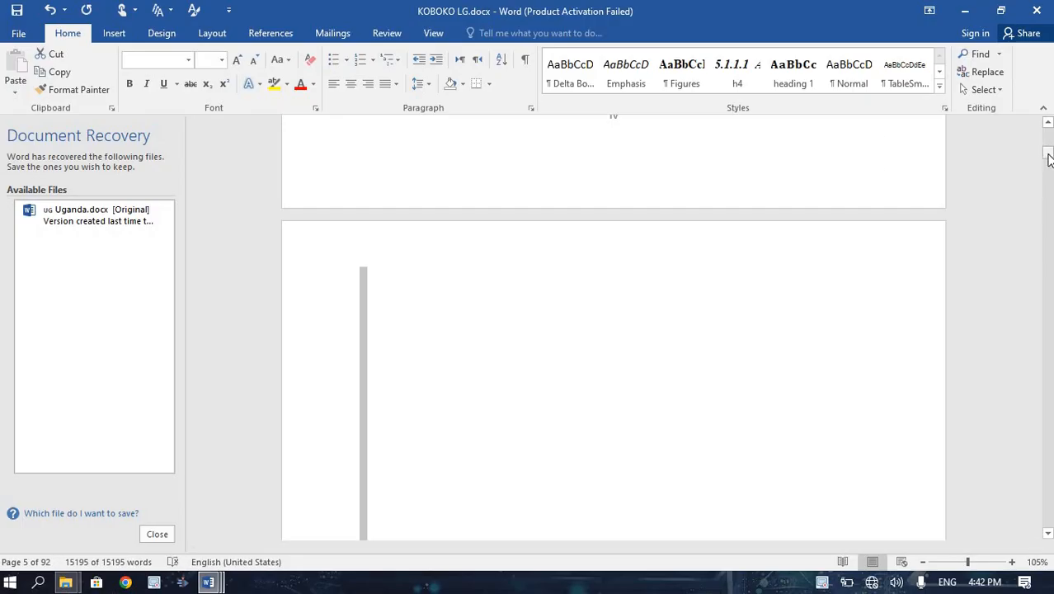
{"action": "mouse_move", "coordinate": [1048, 155]}
{"action": "left_mouse_down"}
{"action": "mouse_move", "coordinate": [1048, 168]}
{"action": "mouse_move", "coordinate": [1049, 150]}
{"action": "left_mouse_up"}
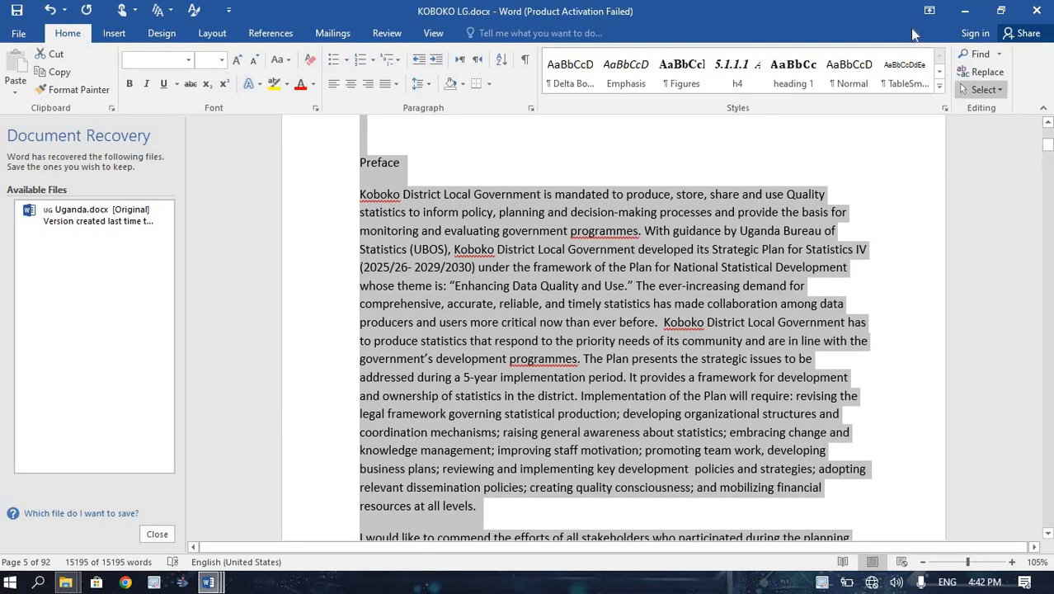
{"action": "left_click", "coordinate": [857, 78]}
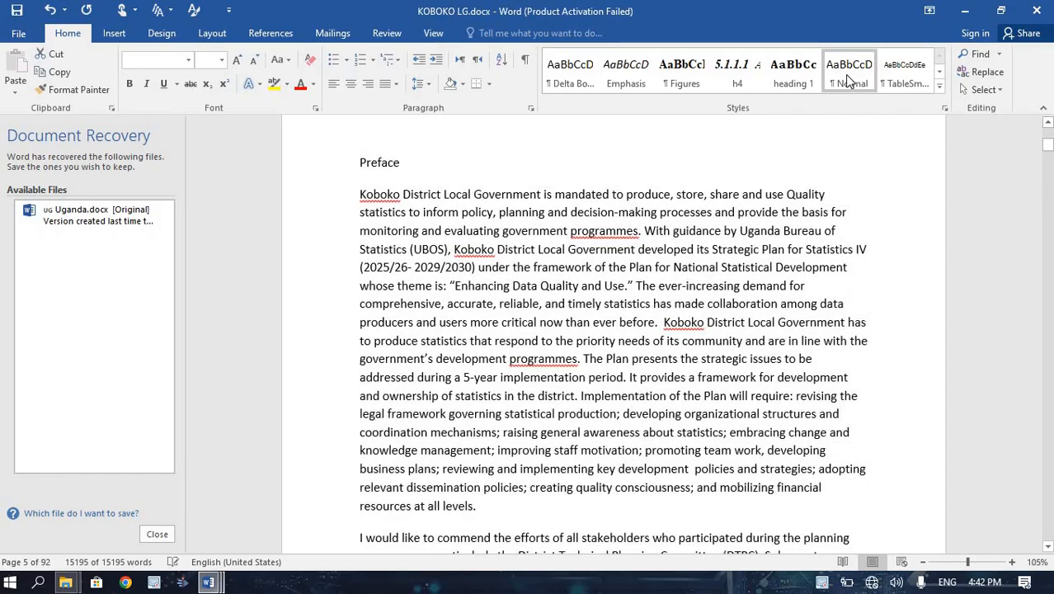
Modify the Normal style with 12 pt font size and 12 pt spacing before, applying it to new documents based on this template
{"action": "right_click", "coordinate": [849, 79]}
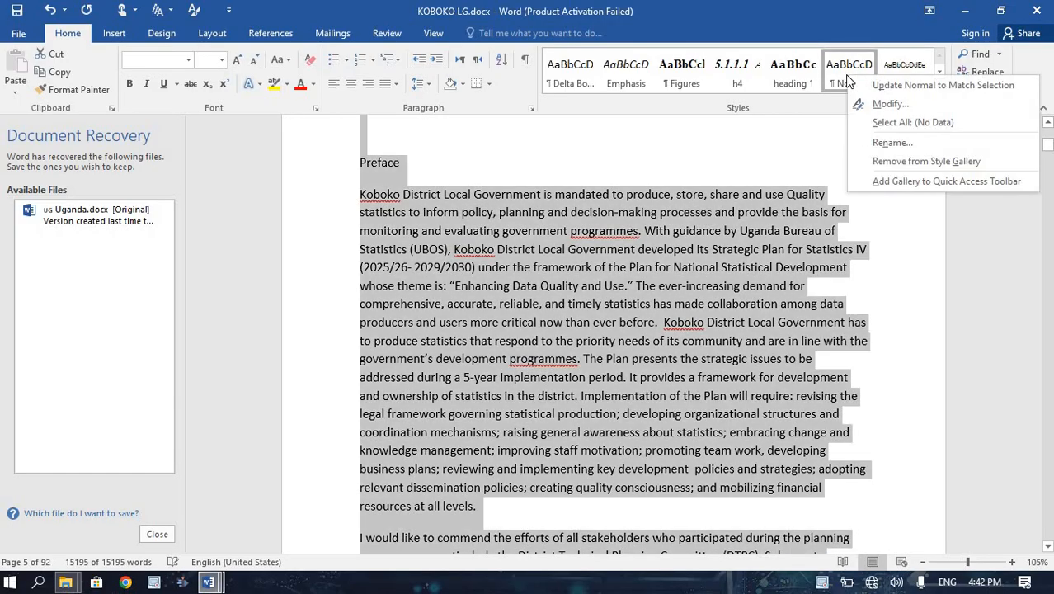
{"action": "left_click", "coordinate": [887, 105]}
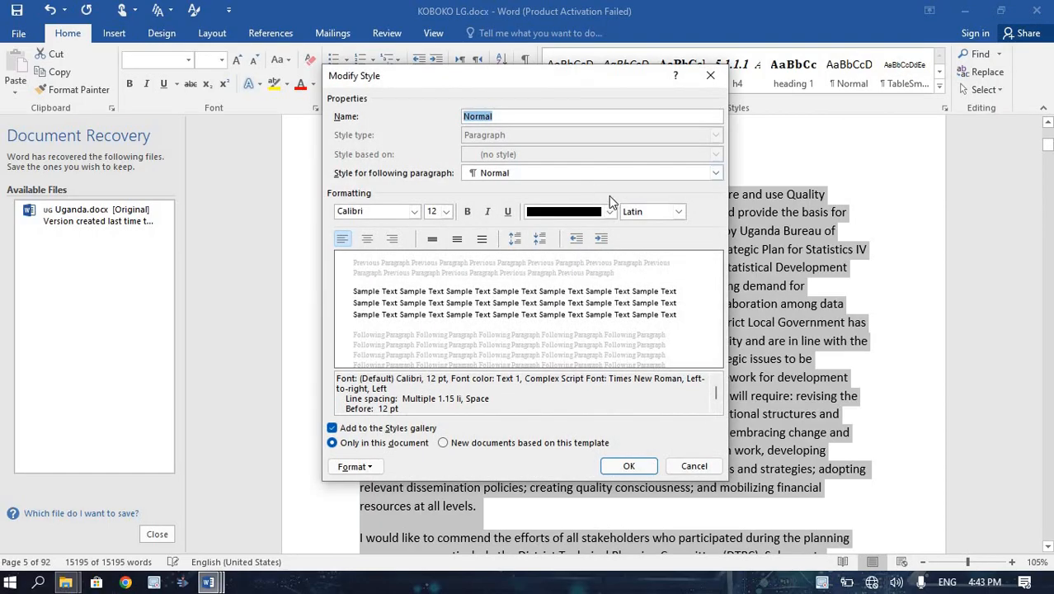
{"action": "left_click", "coordinate": [539, 239]}
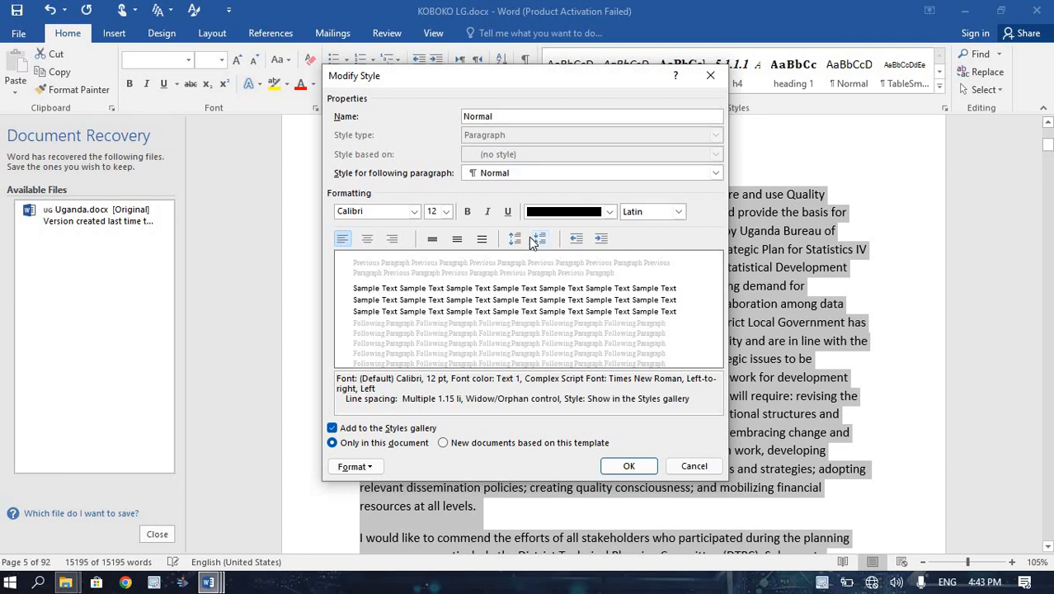
{"action": "left_click", "coordinate": [514, 239]}
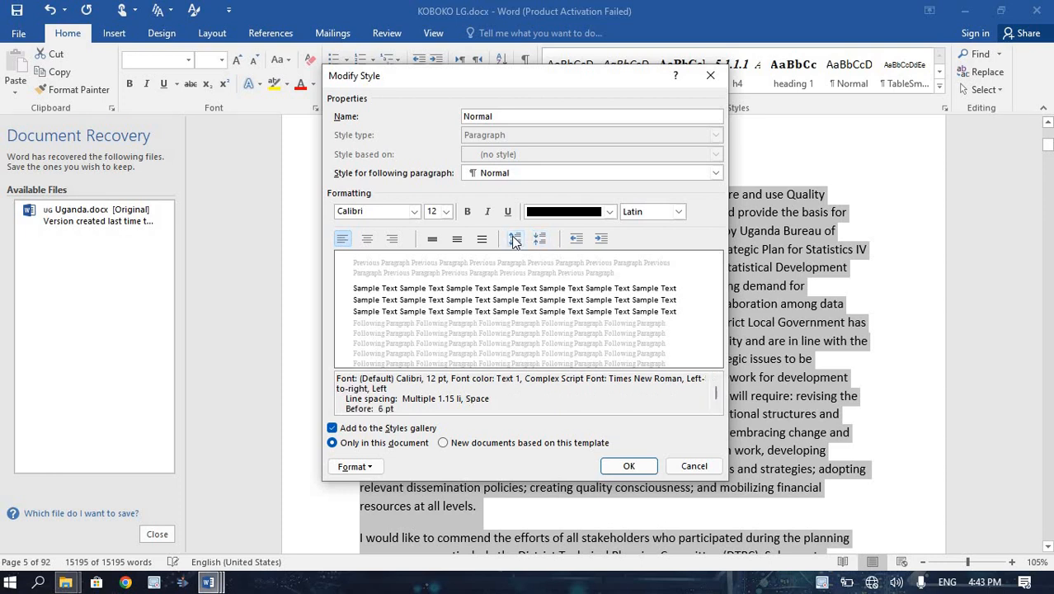
{"action": "left_click", "coordinate": [449, 213]}
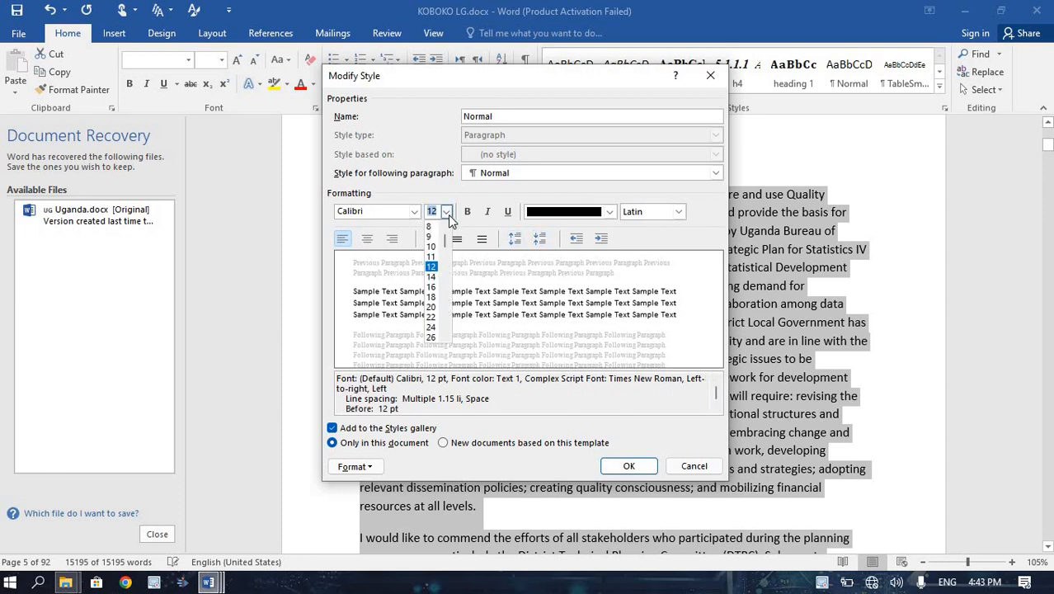
{"action": "left_click", "coordinate": [430, 266]}
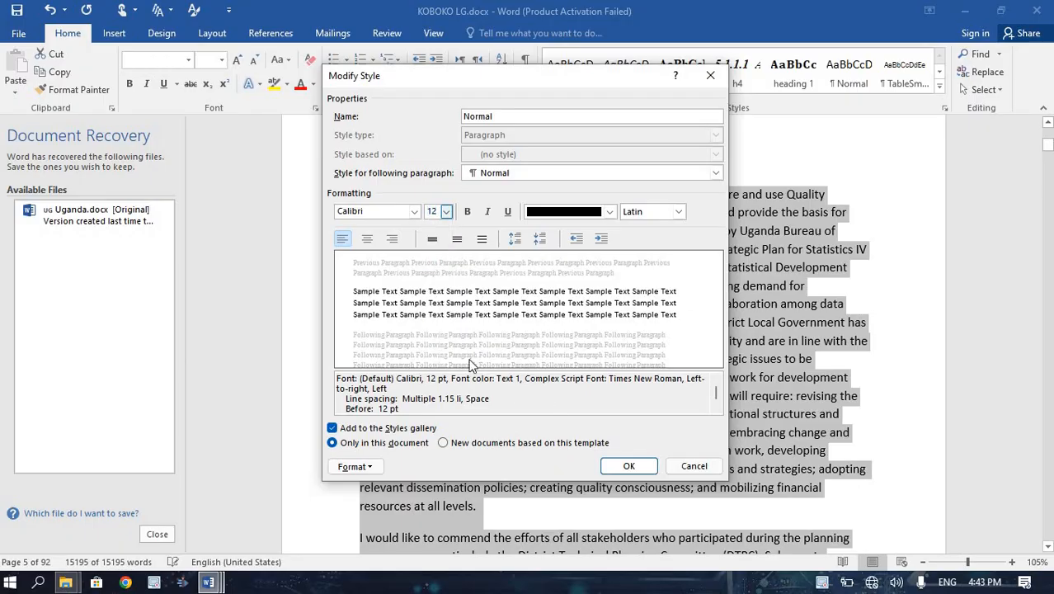
{"action": "left_click", "coordinate": [444, 443]}
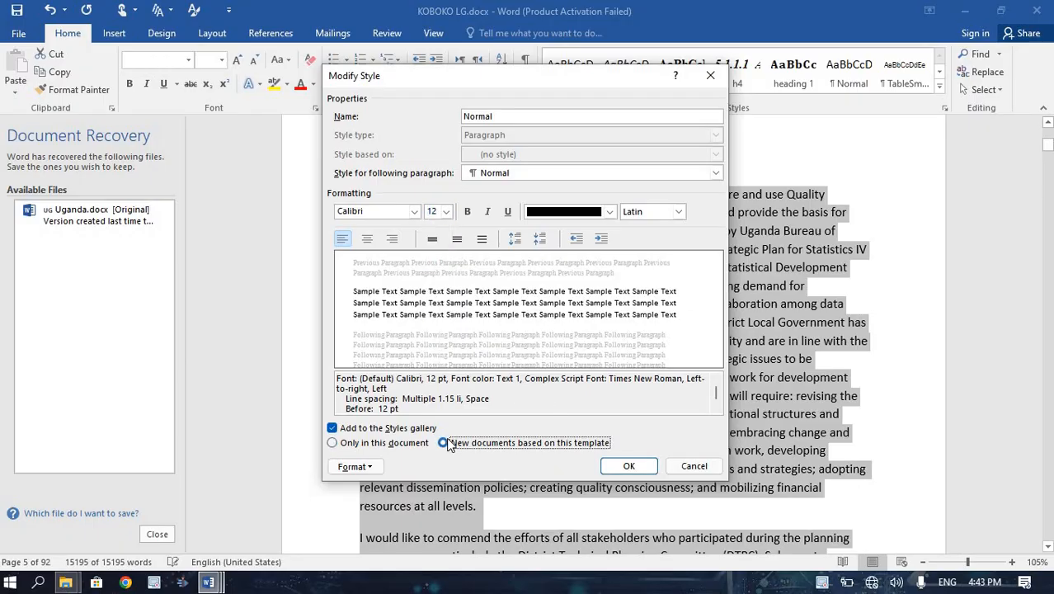
{"action": "left_click", "coordinate": [628, 467]}
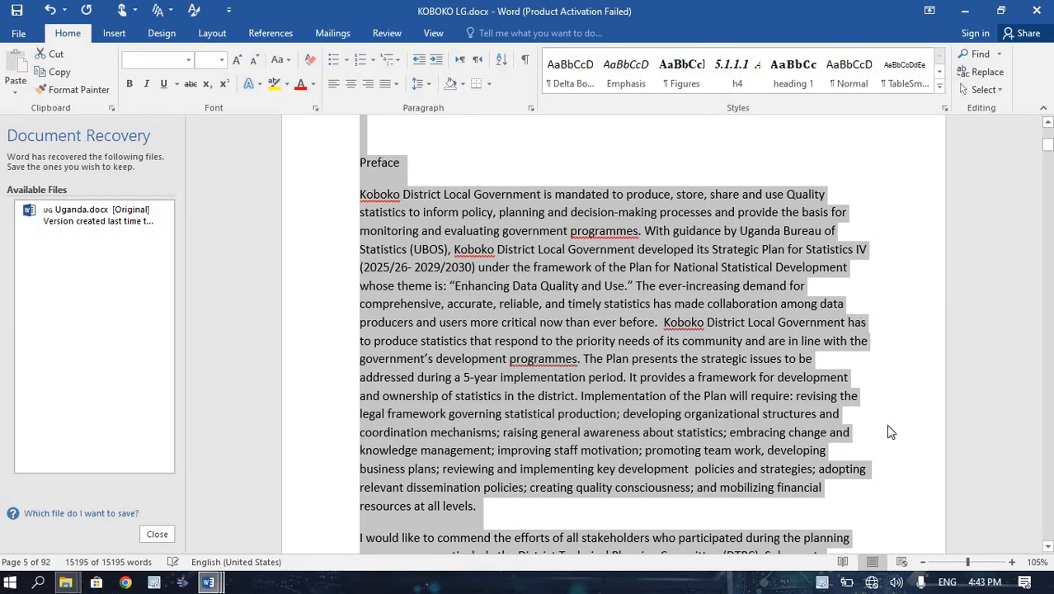
Deselect the text and examine the formatting from the Preface through the abbreviations list
{"action": "left_click", "coordinate": [906, 439]}
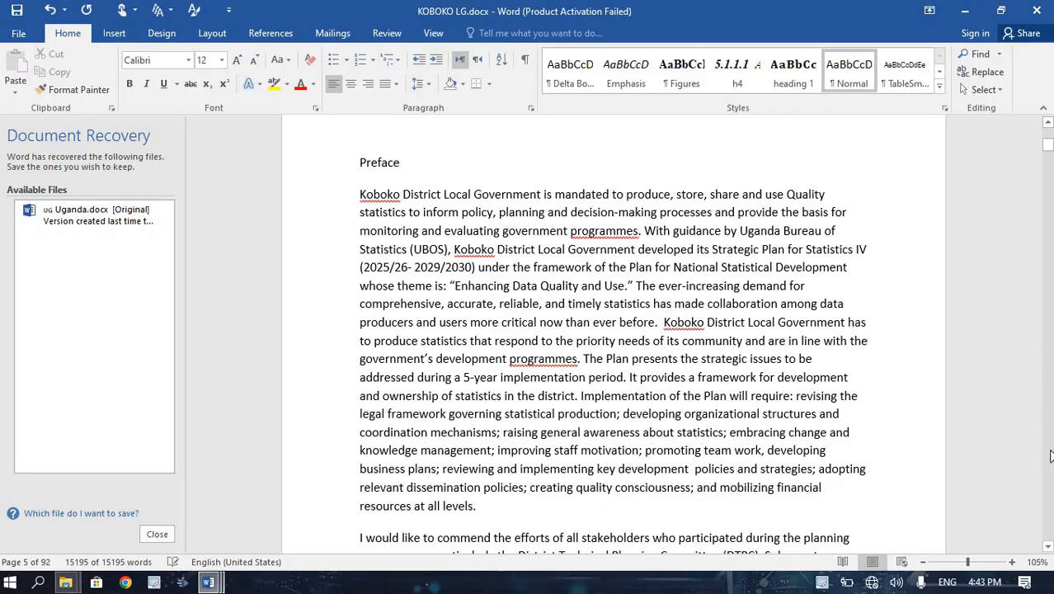
{"action": "left_click", "coordinate": [1048, 546]}
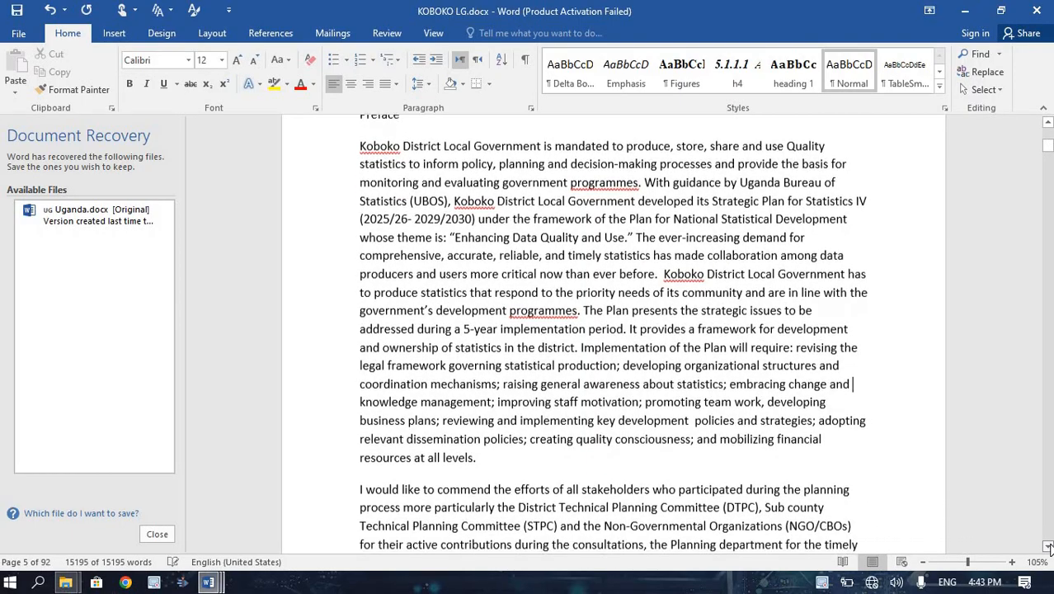
{"action": "left_click", "coordinate": [1048, 547]}
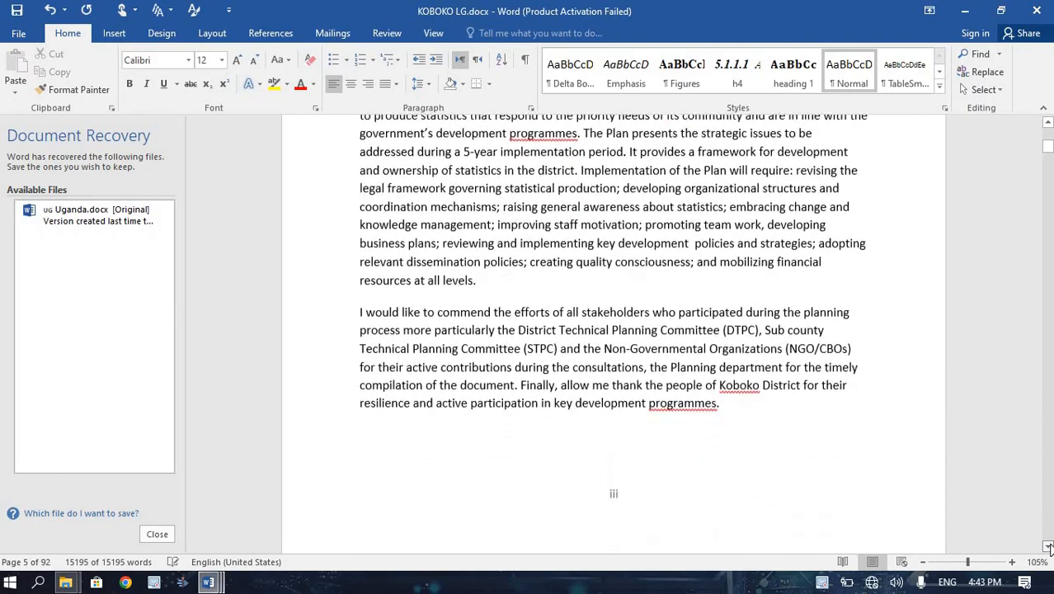
{"action": "left_click", "coordinate": [1048, 546]}
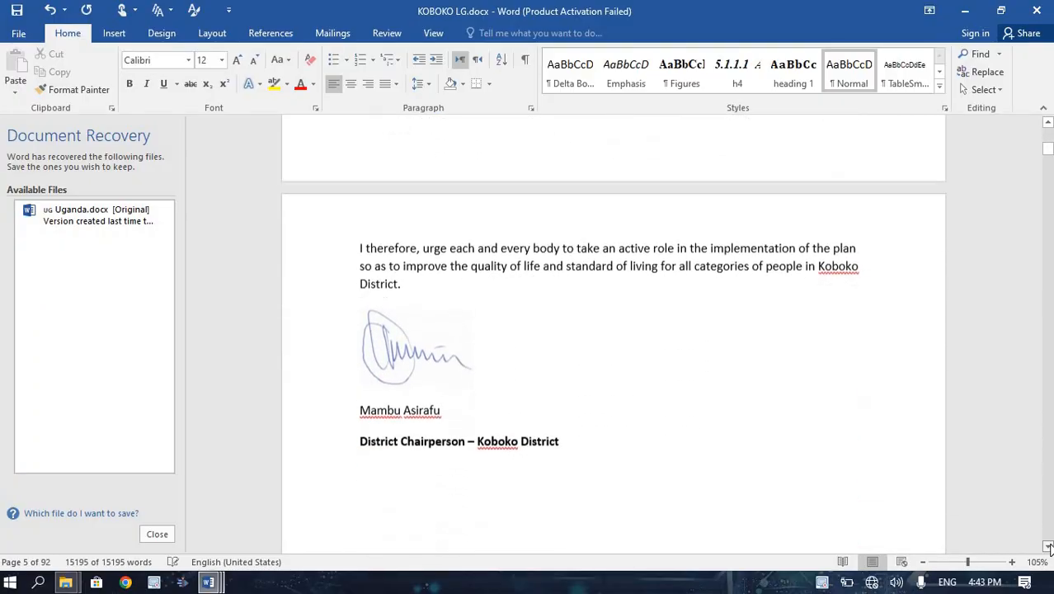
{"action": "left_click", "coordinate": [1048, 547]}
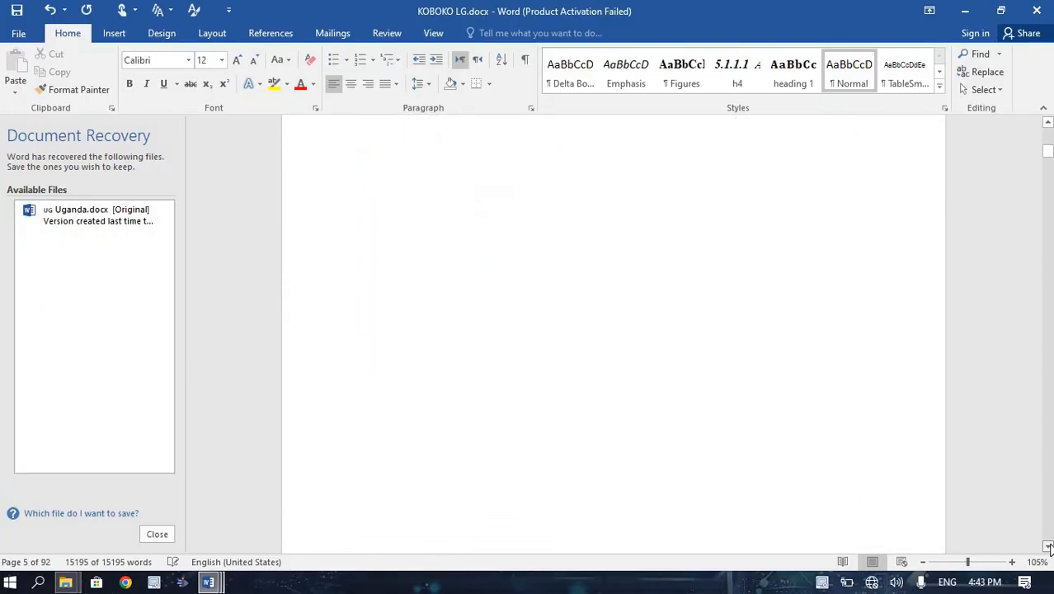
{"action": "left_click", "coordinate": [1048, 546]}
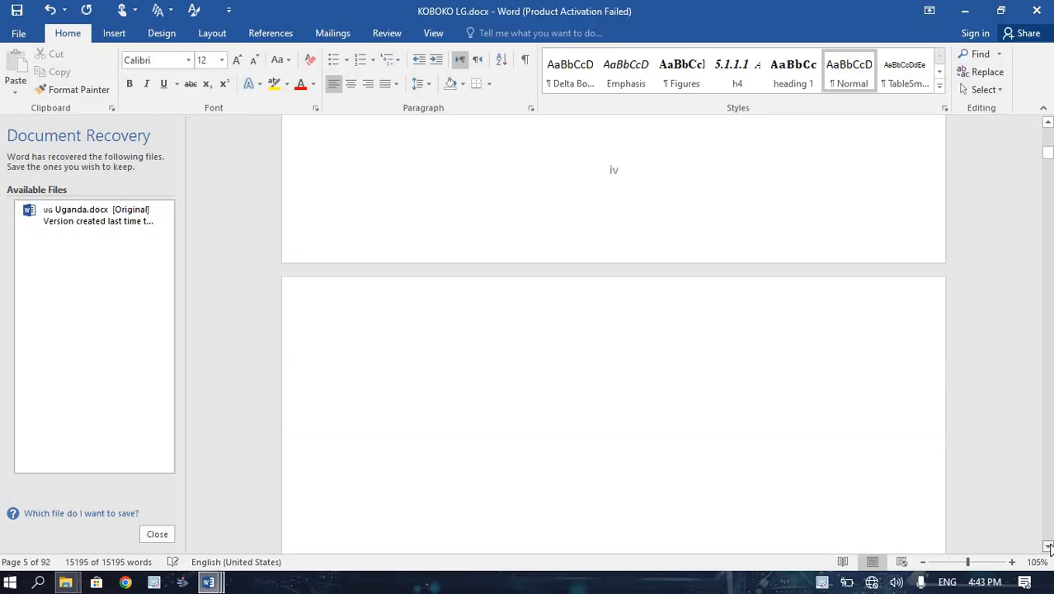
{"action": "left_click", "coordinate": [1048, 546]}
{"action": "left_click", "coordinate": [1048, 546]}
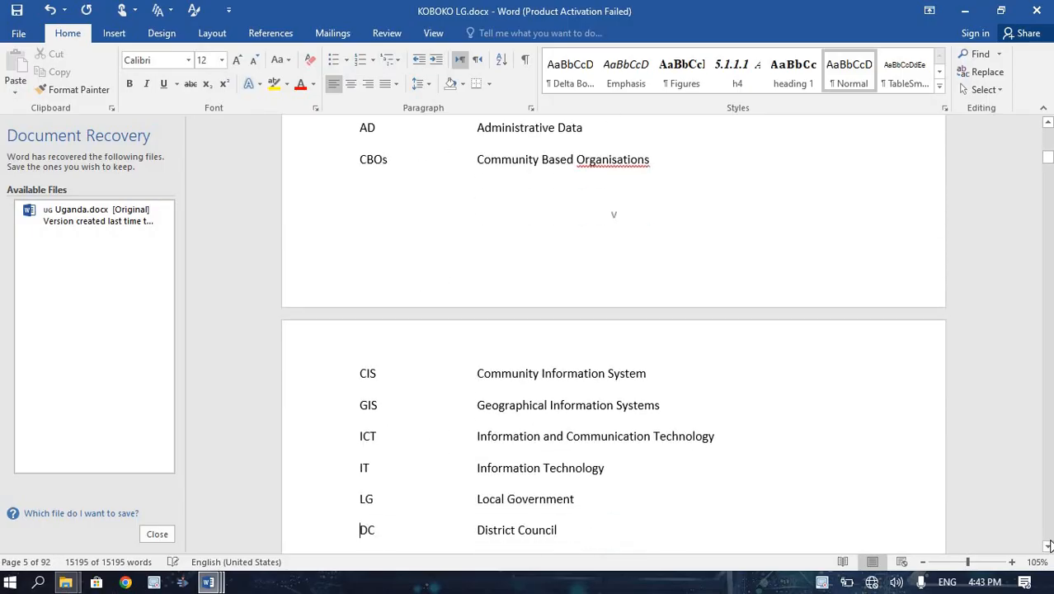
Go back from the abbreviations list to the last lines of page iii, rechecking the blank areas around page iv
{"action": "key", "text": "Up"}
{"action": "key", "text": "Up"}
{"action": "key", "text": "Up"}
{"action": "key", "text": "Up"}
{"action": "key", "text": "Up"}
{"action": "key", "text": "Up"}
{"action": "key", "text": "Up"}
{"action": "key", "text": "Up"}
{"action": "key", "text": "Up"}
{"action": "key", "text": "Up"}
{"action": "key", "text": "Up"}
{"action": "key", "text": "Up"}
{"action": "key", "text": "Up"}
{"action": "key", "text": "Up"}
{"action": "key", "text": "Up"}
{"action": "key", "text": "Up"}
{"action": "key", "text": "Up"}
{"action": "key", "text": "Up"}
{"action": "key", "text": "Up"}
{"action": "key", "text": "Up"}
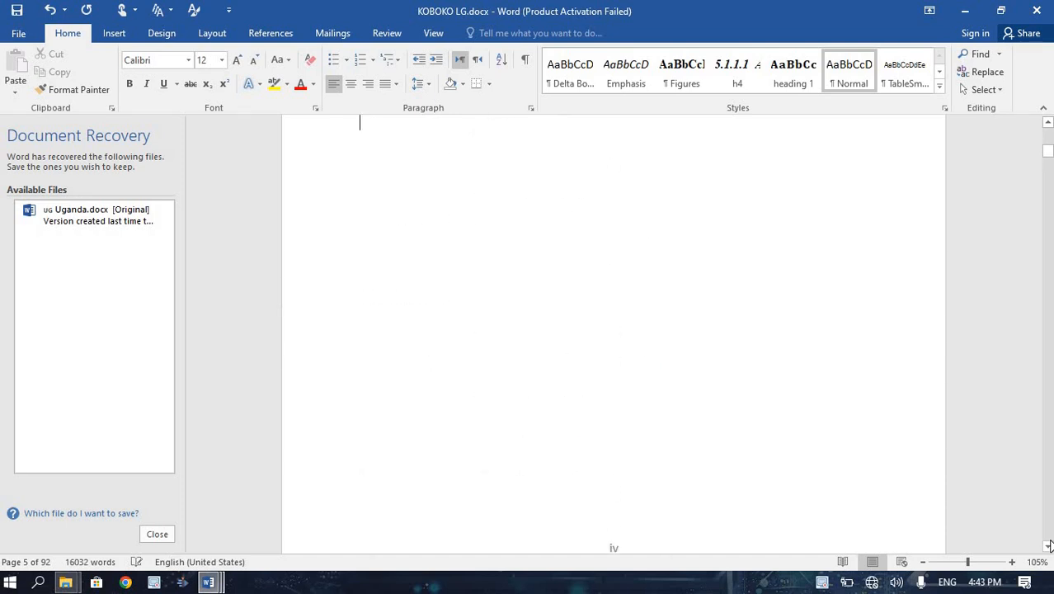
{"action": "key", "text": "Up"}
{"action": "key", "text": "Up"}
{"action": "key", "text": "Up"}
{"action": "key", "text": "Up"}
{"action": "key", "text": "Up"}
{"action": "key", "text": "Up"}
{"action": "key", "text": "Up"}
{"action": "key", "text": "Up"}
{"action": "key", "text": "Up"}
{"action": "key", "text": "Up"}
{"action": "key", "text": "Up"}
{"action": "key", "text": "Up"}
{"action": "key", "text": "Up"}
{"action": "key", "text": "Up"}
{"action": "key", "text": "Up"}
{"action": "key", "text": "Up"}
{"action": "key", "text": "Up"}
{"action": "key", "text": "Up"}
{"action": "key", "text": "Up"}
{"action": "key", "text": "Up"}
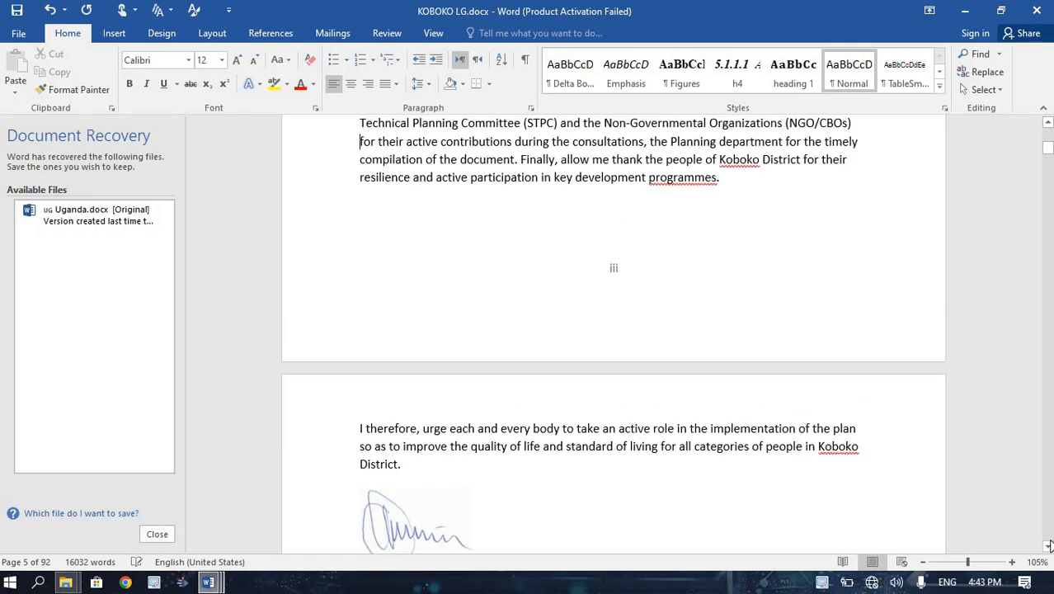
Examine the formatting from page iii through the abbreviations and Executive Summary down to the paragraph on the plan's tentative budget
{"action": "key", "text": "Down"}
{"action": "key", "text": "Down"}
{"action": "key", "text": "Down"}
{"action": "key", "text": "Down"}
{"action": "key", "text": "Down"}
{"action": "key", "text": "Down"}
{"action": "key", "text": "Down"}
{"action": "key", "text": "Down"}
{"action": "key", "text": "Down"}
{"action": "key", "text": "Down"}
{"action": "key", "text": "Down"}
{"action": "key", "text": "Down"}
{"action": "key", "text": "Down"}
{"action": "key", "text": "Down"}
{"action": "key", "text": "Down"}
{"action": "key", "text": "Down"}
{"action": "key", "text": "Down"}
{"action": "key", "text": "Down"}
{"action": "key", "text": "Down"}
{"action": "key", "text": "Down"}
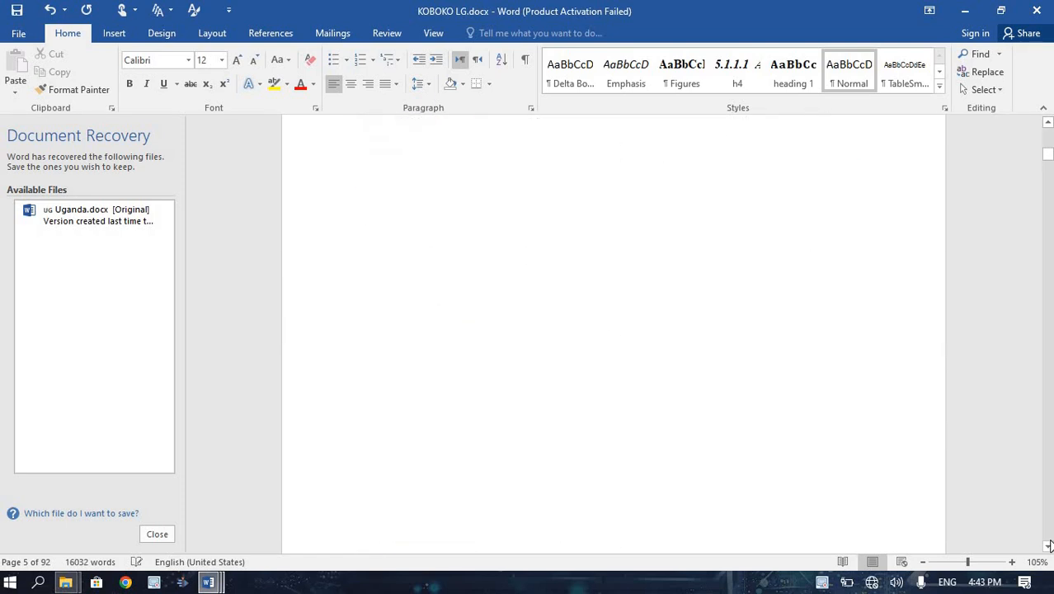
{"action": "key", "text": "Down"}
{"action": "key", "text": "Down"}
{"action": "key", "text": "Down"}
{"action": "key", "text": "Down"}
{"action": "key", "text": "Down"}
{"action": "key", "text": "Down"}
{"action": "key", "text": "Down"}
{"action": "key", "text": "Down"}
{"action": "key", "text": "Down"}
{"action": "key", "text": "Down"}
{"action": "key", "text": "Down"}
{"action": "key", "text": "Down"}
{"action": "key", "text": "Down"}
{"action": "key", "text": "Down"}
{"action": "key", "text": "Down"}
{"action": "key", "text": "Down"}
{"action": "key", "text": "Down"}
{"action": "key", "text": "Down"}
{"action": "key", "text": "Down"}
{"action": "key", "text": "Down"}
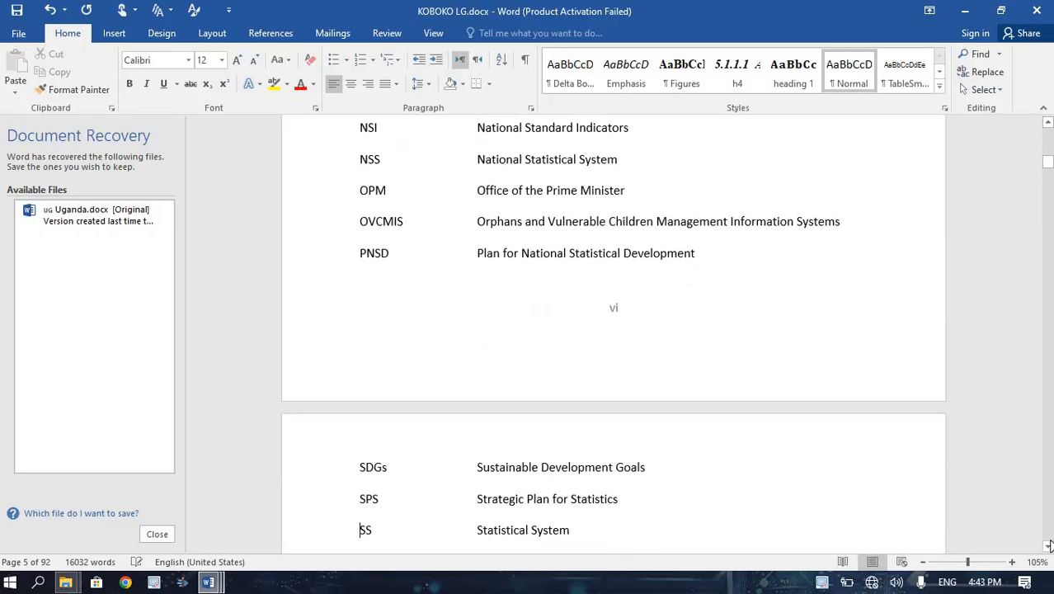
{"action": "key", "text": "Down"}
{"action": "key", "text": "Down"}
{"action": "key", "text": "Down"}
{"action": "key", "text": "Down"}
{"action": "key", "text": "Down"}
{"action": "key", "text": "Down"}
{"action": "key", "text": "Down"}
{"action": "key", "text": "Down"}
{"action": "key", "text": "Down"}
{"action": "key", "text": "Down"}
{"action": "key", "text": "Down"}
{"action": "key", "text": "Down"}
{"action": "key", "text": "Down"}
{"action": "key", "text": "Down"}
{"action": "key", "text": "Down"}
{"action": "key", "text": "Down"}
{"action": "key", "text": "Down"}
{"action": "key", "text": "Down"}
{"action": "key", "text": "Down"}
{"action": "key", "text": "Down"}
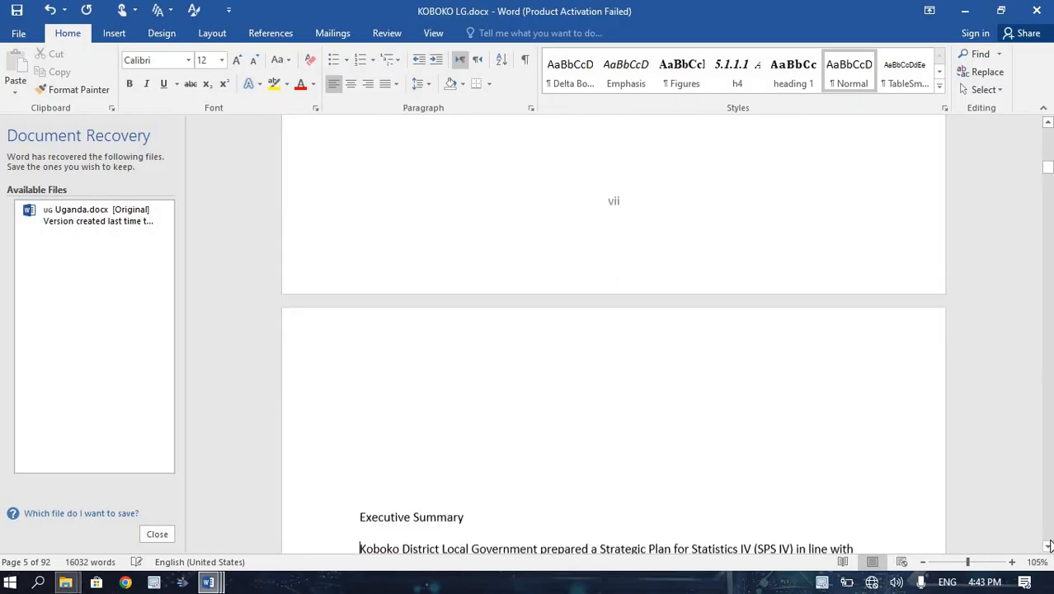
{"action": "key", "text": "Down"}
{"action": "key", "text": "Down"}
{"action": "key", "text": "Down"}
{"action": "key", "text": "Down"}
{"action": "key", "text": "Down"}
{"action": "key", "text": "Down"}
{"action": "key", "text": "Down"}
{"action": "key", "text": "Down"}
{"action": "key", "text": "Down"}
{"action": "key", "text": "Down"}
{"action": "key", "text": "Down"}
{"action": "key", "text": "Down"}
{"action": "key", "text": "Down"}
{"action": "key", "text": "Down"}
{"action": "key", "text": "Down"}
{"action": "key", "text": "Down"}
{"action": "key", "text": "Down"}
{"action": "key", "text": "Down"}
{"action": "key", "text": "Down"}
{"action": "key", "text": "Down"}
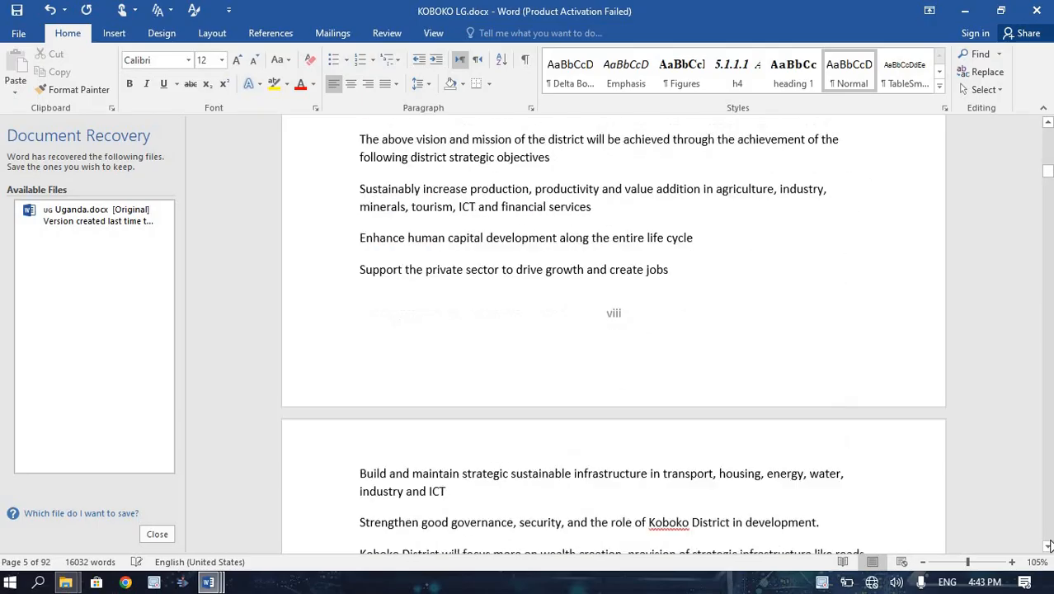
{"action": "key", "text": "Down"}
{"action": "key", "text": "Down"}
{"action": "key", "text": "Down"}
{"action": "key", "text": "Down"}
{"action": "key", "text": "Down"}
{"action": "key", "text": "Down"}
{"action": "key", "text": "Down"}
{"action": "key", "text": "Down"}
{"action": "key", "text": "Down"}
{"action": "key", "text": "Down"}
{"action": "key", "text": "Down"}
{"action": "key", "text": "Down"}
{"action": "key", "text": "Down"}
{"action": "key", "text": "Down"}
{"action": "key", "text": "Down"}
{"action": "key", "text": "Down"}
{"action": "key", "text": "Down"}
{"action": "key", "text": "Down"}
{"action": "key", "text": "Down"}
{"action": "key", "text": "Down"}
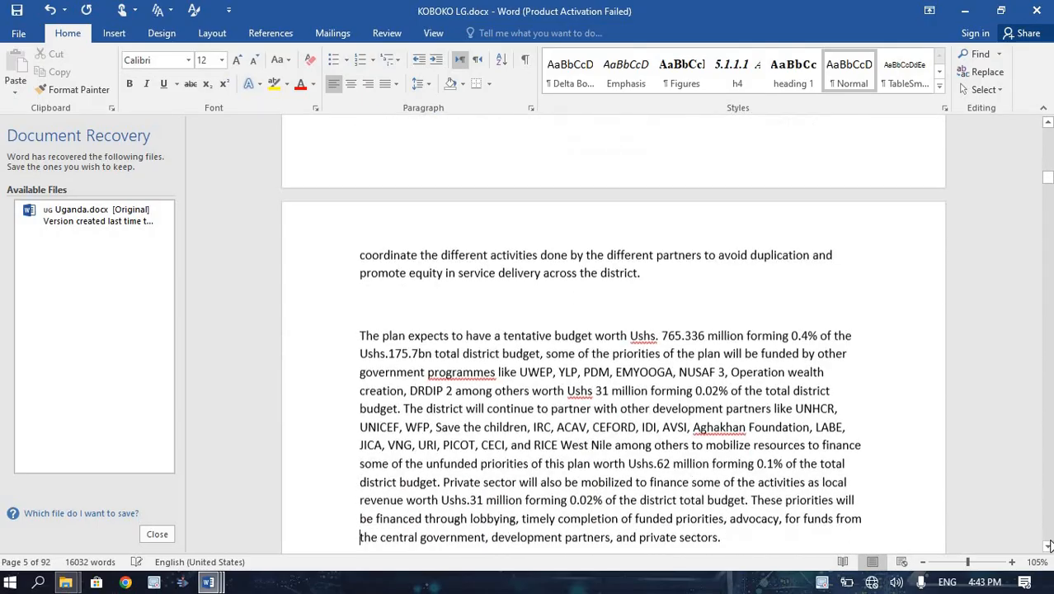
Examine the formatting from the tentative budget paragraph down to the start of Chapter One
{"action": "key", "text": "Down"}
{"action": "key", "text": "Down"}
{"action": "key", "text": "Down"}
{"action": "key", "text": "Down"}
{"action": "key", "text": "Down"}
{"action": "key", "text": "Down"}
{"action": "key", "text": "Down"}
{"action": "key", "text": "Down"}
{"action": "key", "text": "Down"}
{"action": "key", "text": "Down"}
{"action": "key", "text": "Down"}
{"action": "key", "text": "Down"}
{"action": "key", "text": "Down"}
{"action": "key", "text": "Down"}
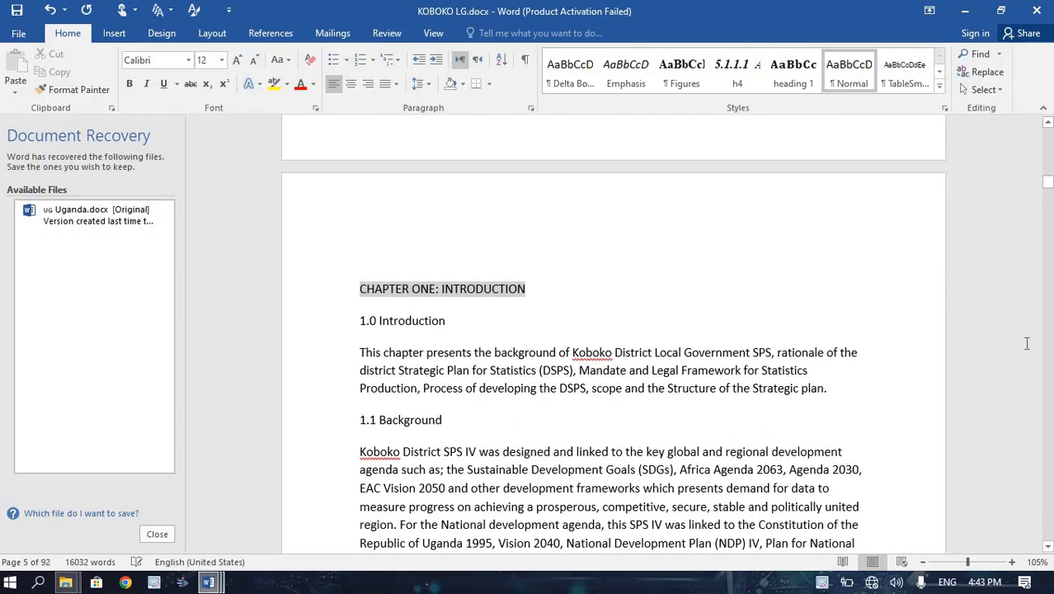
Apply the h1 style to the CHAPTER ONE: INTRODUCTION heading
{"action": "left_click", "coordinate": [783, 275]}
{"action": "left_click_drag", "start_coordinate": [455, 306], "coordinate": [452, 280]}
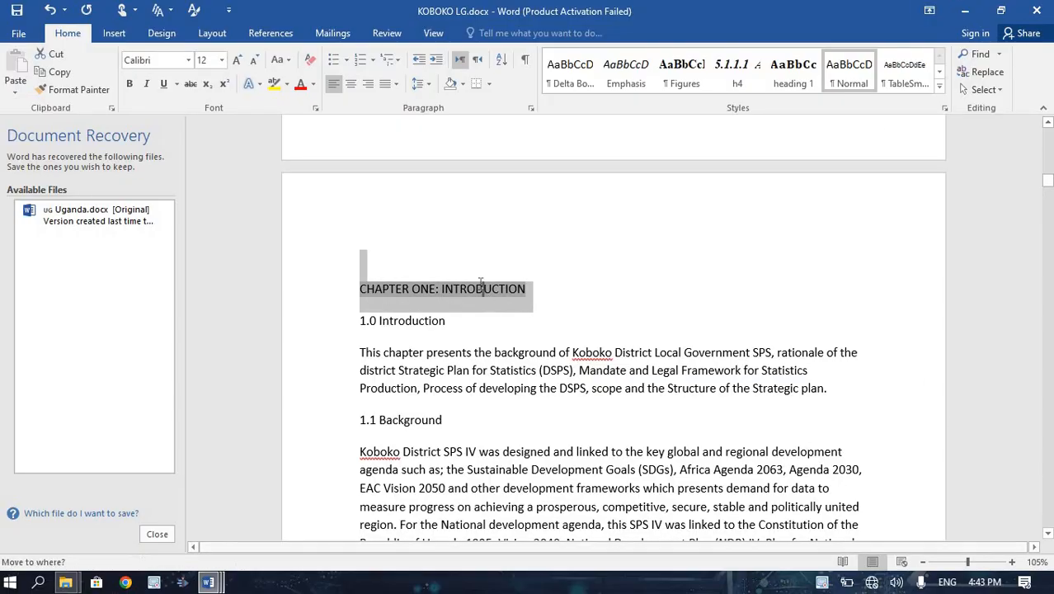
{"action": "left_click", "coordinate": [477, 289]}
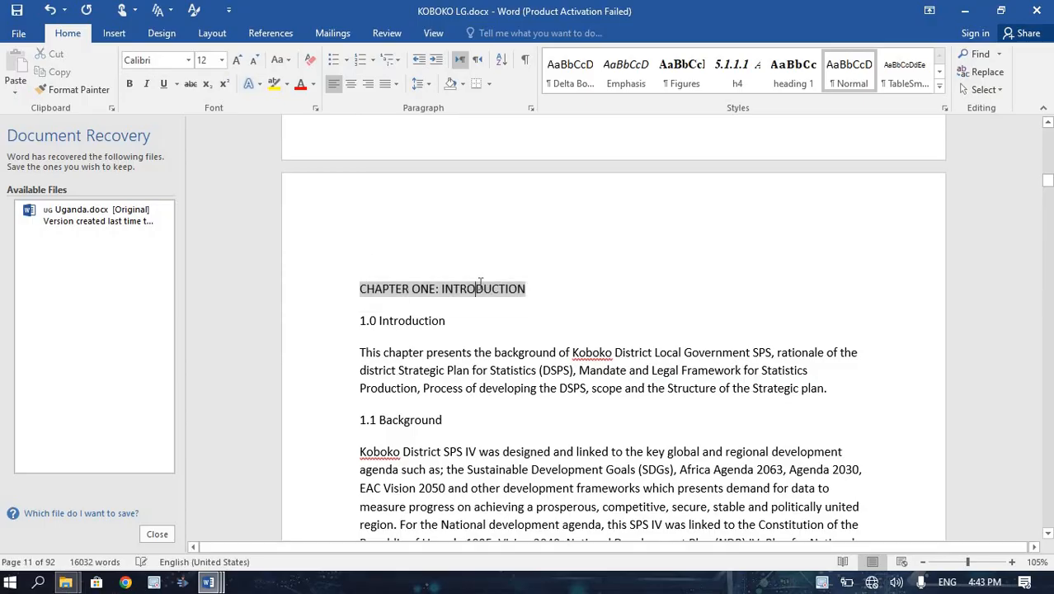
{"action": "left_click", "coordinate": [940, 85]}
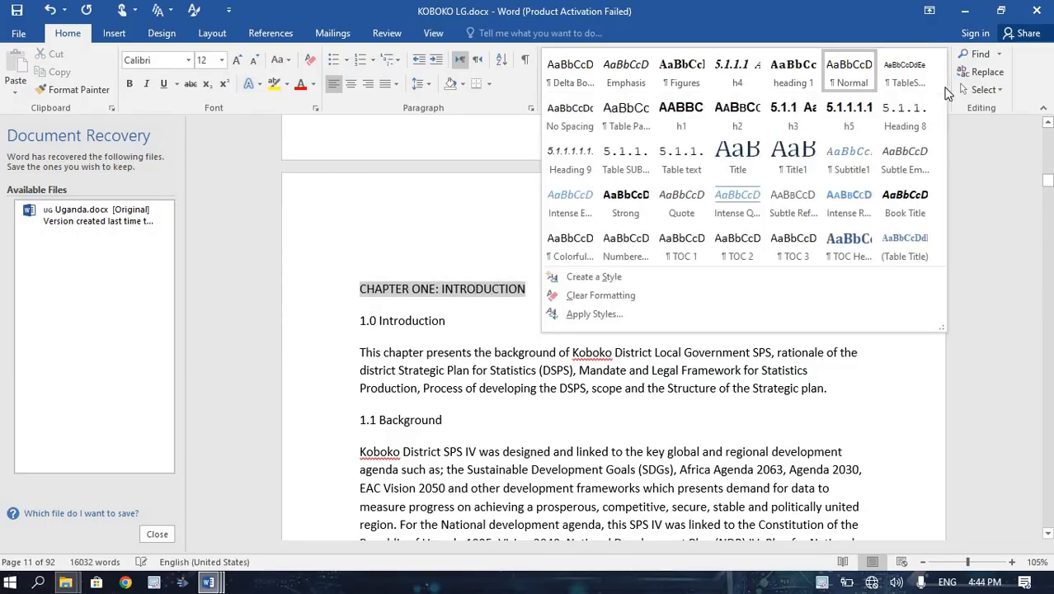
{"action": "left_click", "coordinate": [690, 119]}
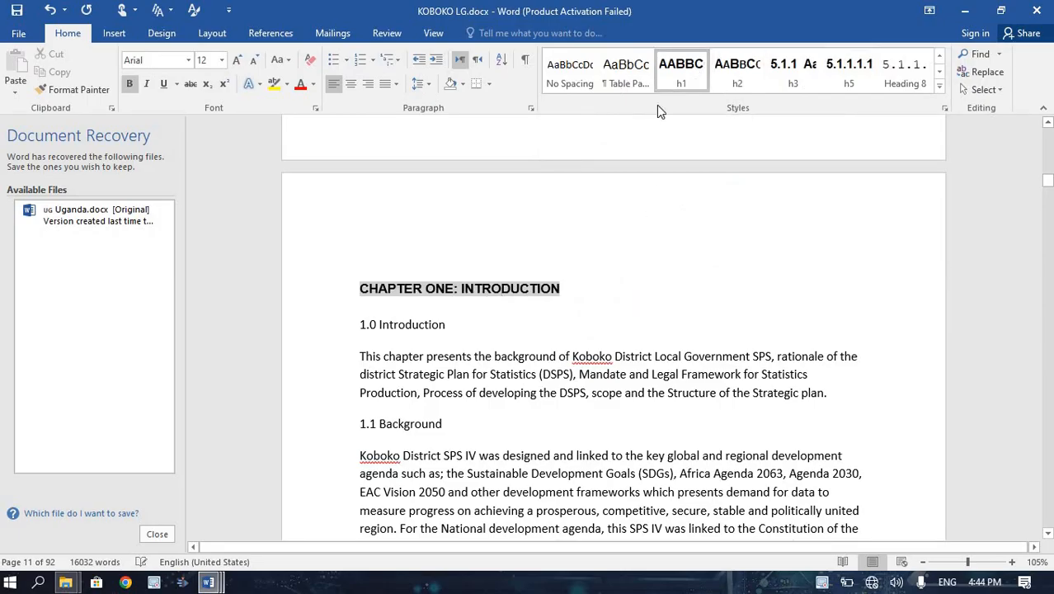
Modify the h1 style, setting its font colour to the dark blue-gray theme colour Text 2
{"action": "right_click", "coordinate": [682, 70]}
{"action": "left_click", "coordinate": [723, 98]}
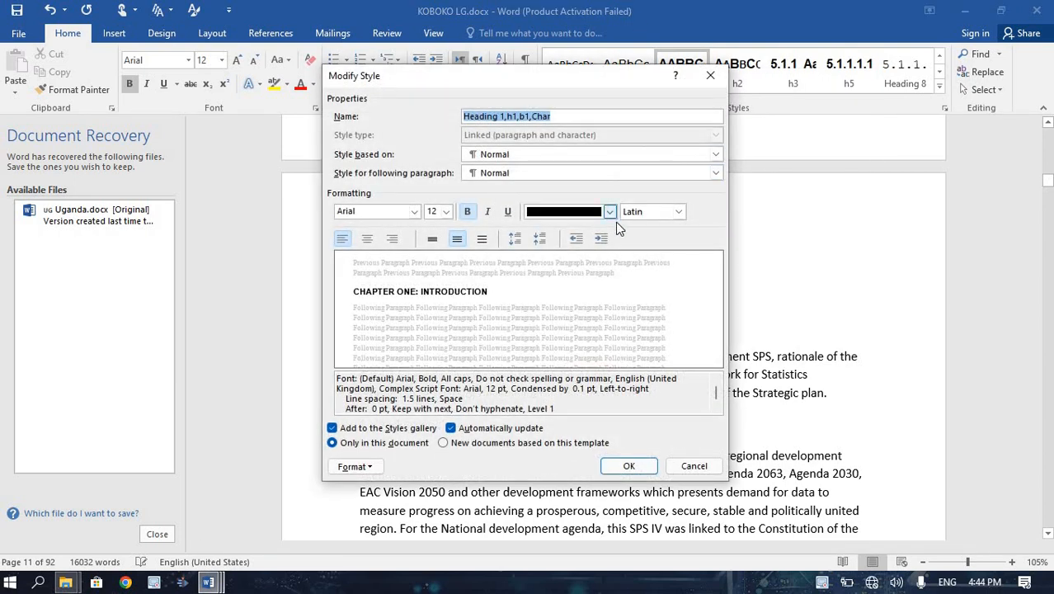
{"action": "left_click", "coordinate": [610, 212]}
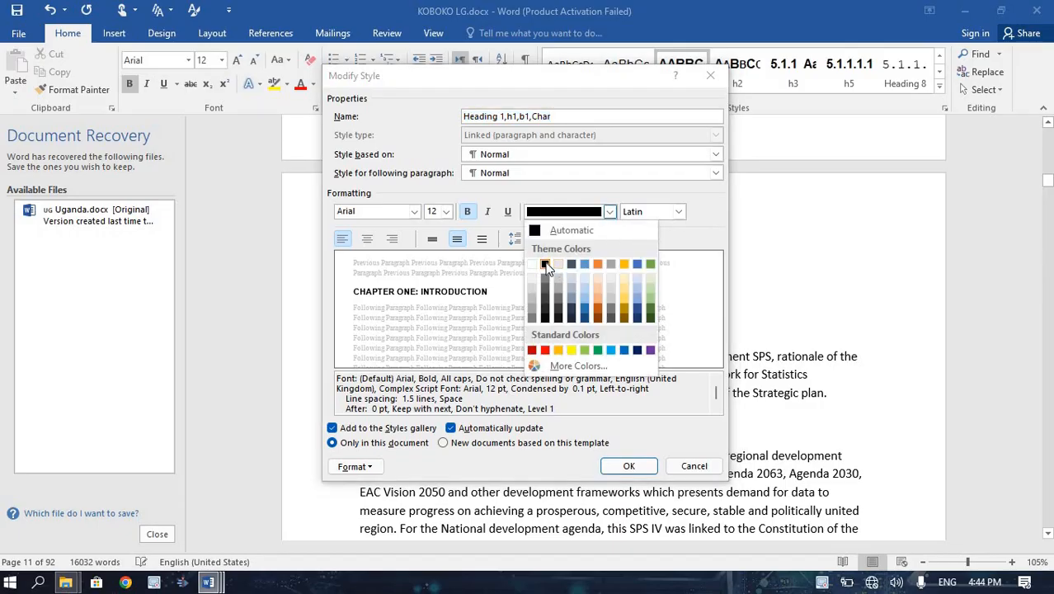
{"action": "left_click", "coordinate": [545, 264]}
{"action": "left_click", "coordinate": [611, 212]}
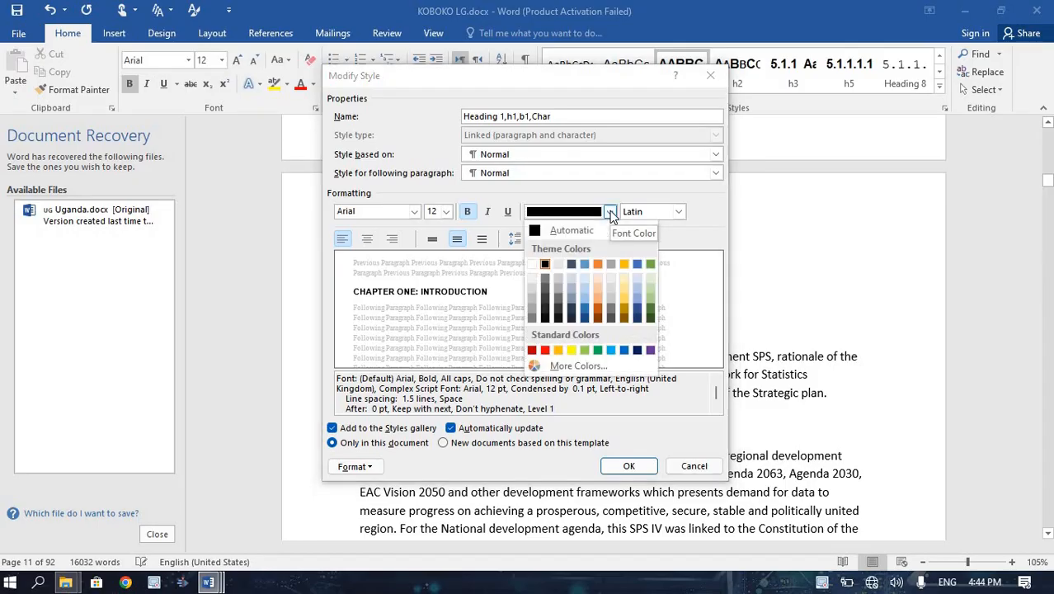
{"action": "left_click", "coordinate": [572, 265]}
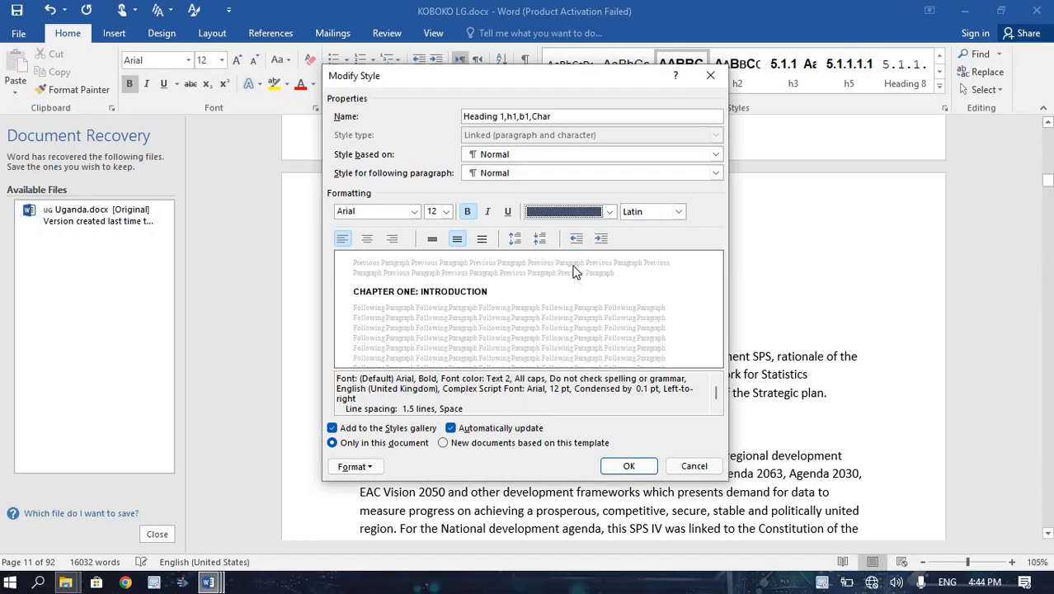
Make the h1 style italic and apply its changes to new documents based on this template
{"action": "left_click", "coordinate": [541, 239]}
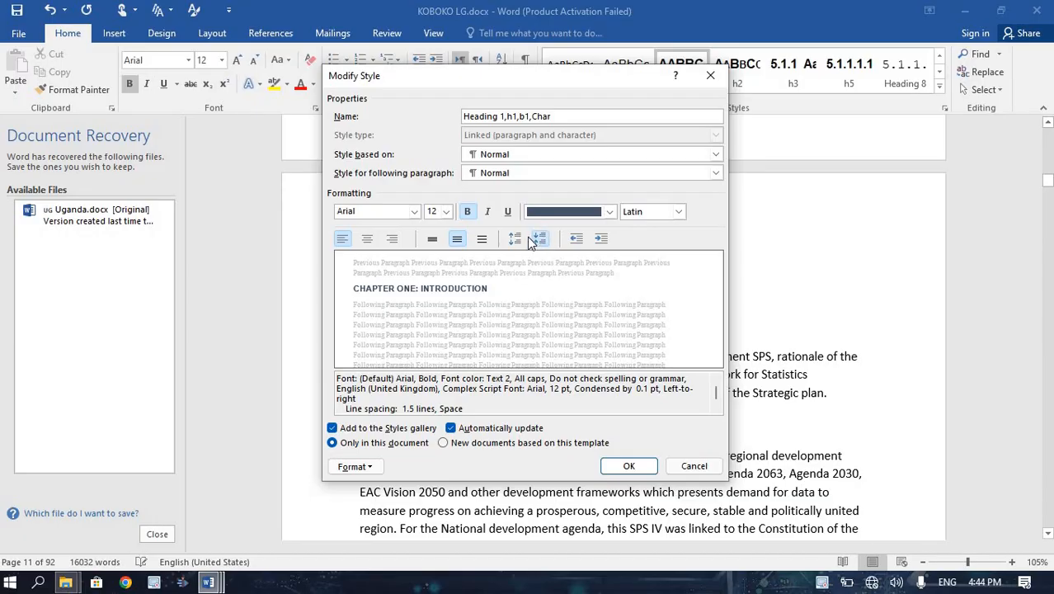
{"action": "left_click", "coordinate": [518, 238]}
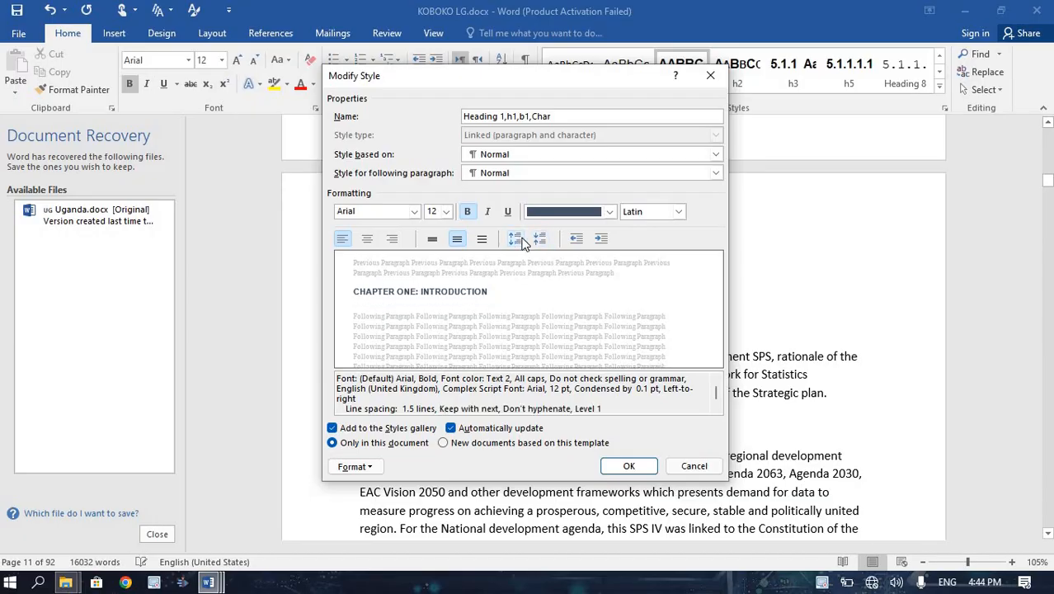
{"action": "left_click", "coordinate": [537, 243]}
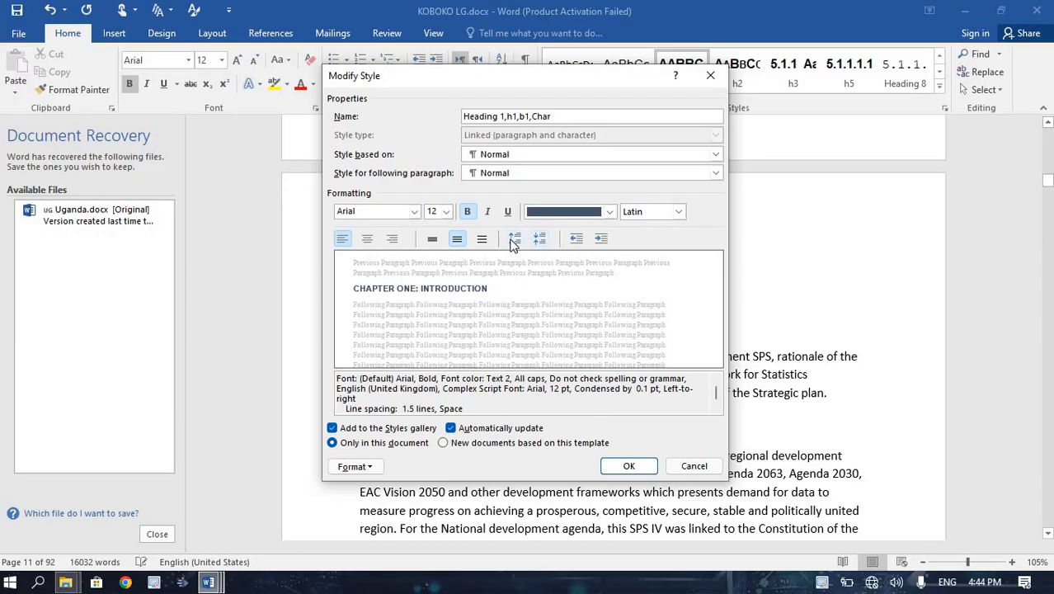
{"action": "left_click", "coordinate": [513, 240]}
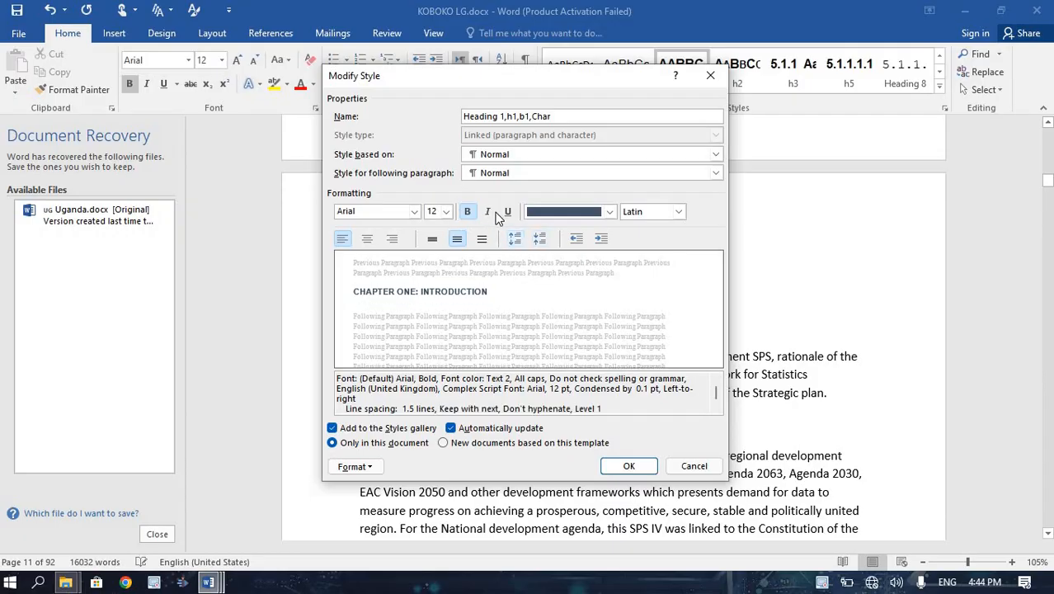
{"action": "left_click", "coordinate": [488, 211]}
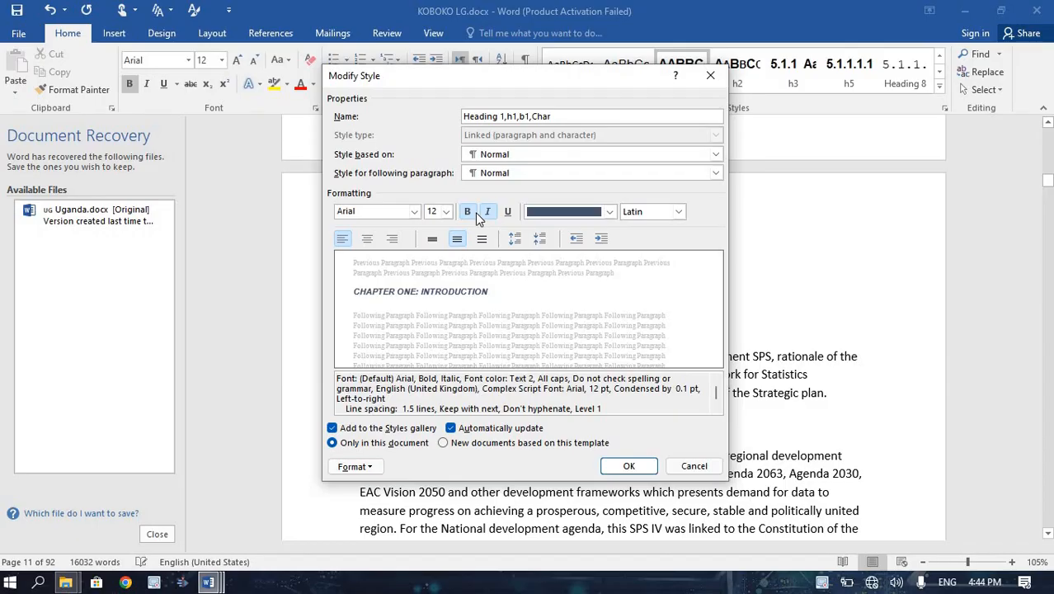
{"action": "left_click", "coordinate": [444, 447]}
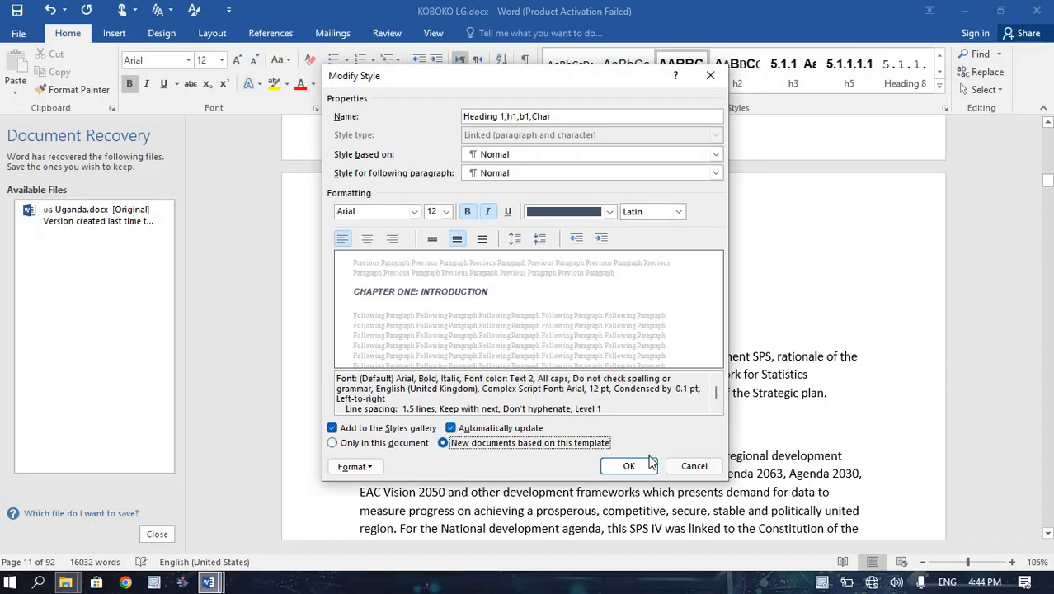
{"action": "left_click", "coordinate": [630, 465]}
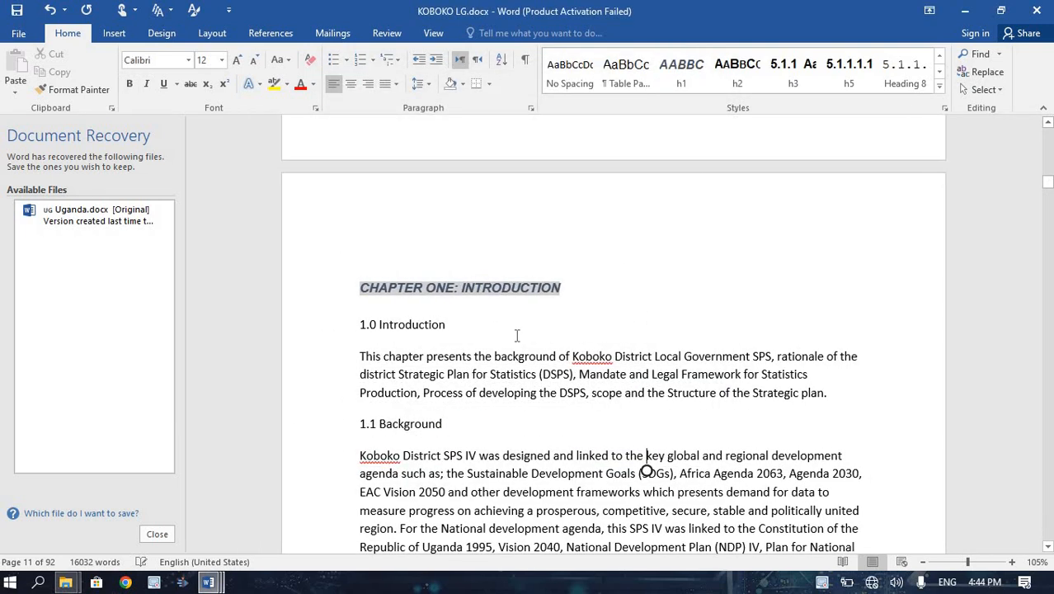
Apply the h1 style to the 1.0 Introduction heading
{"action": "right_click", "coordinate": [414, 326]}
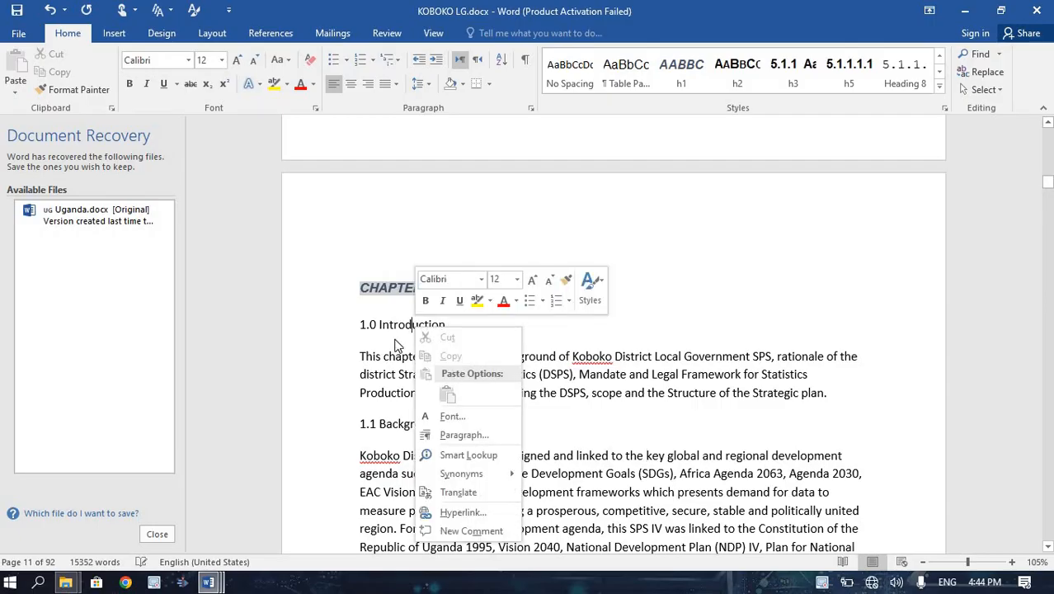
{"action": "key", "text": "Escape"}
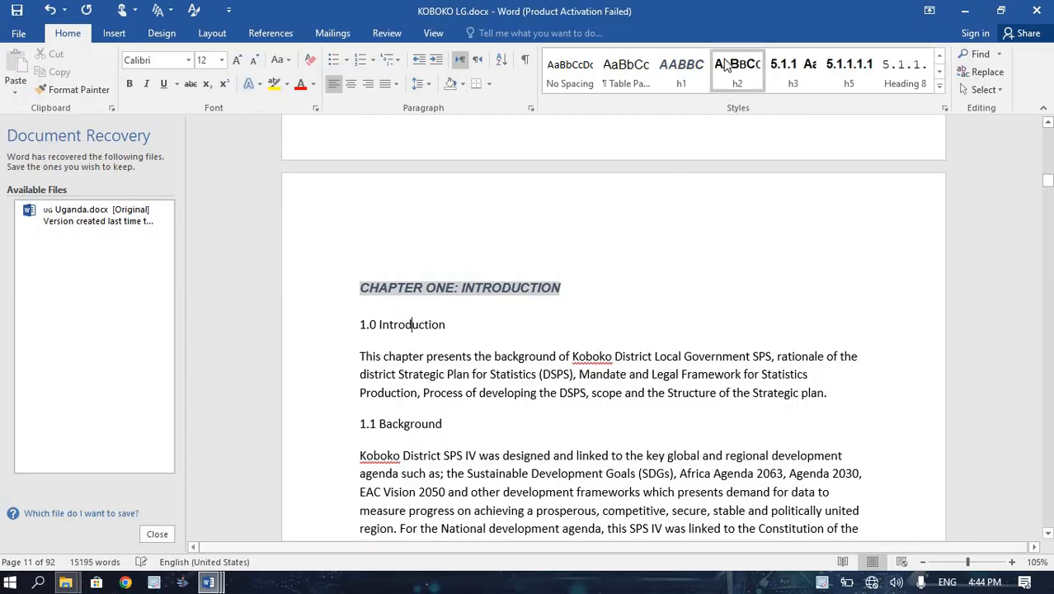
{"action": "left_click", "coordinate": [676, 88]}
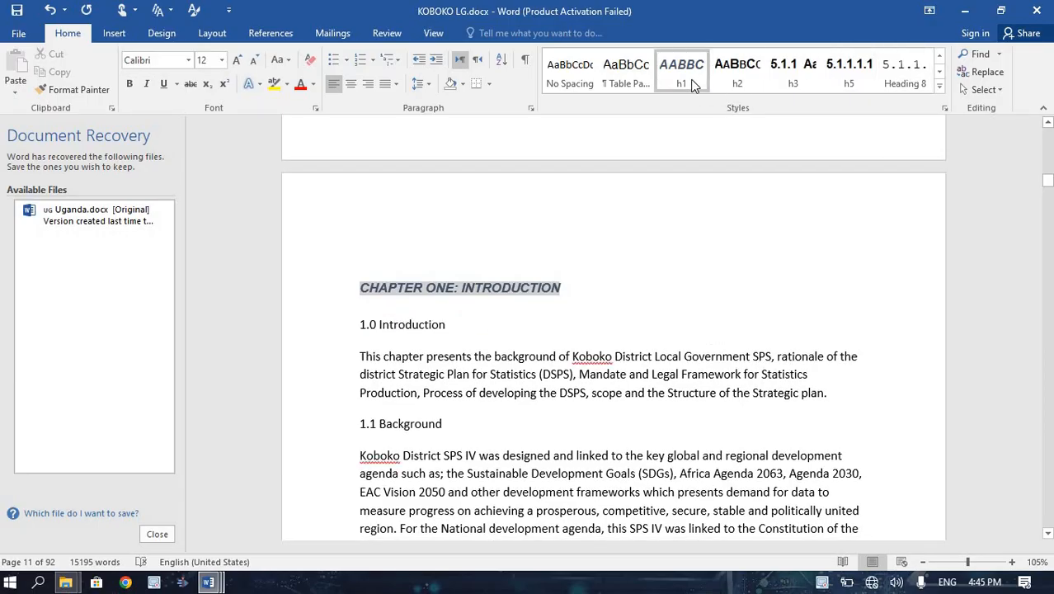
{"action": "left_click", "coordinate": [692, 86]}
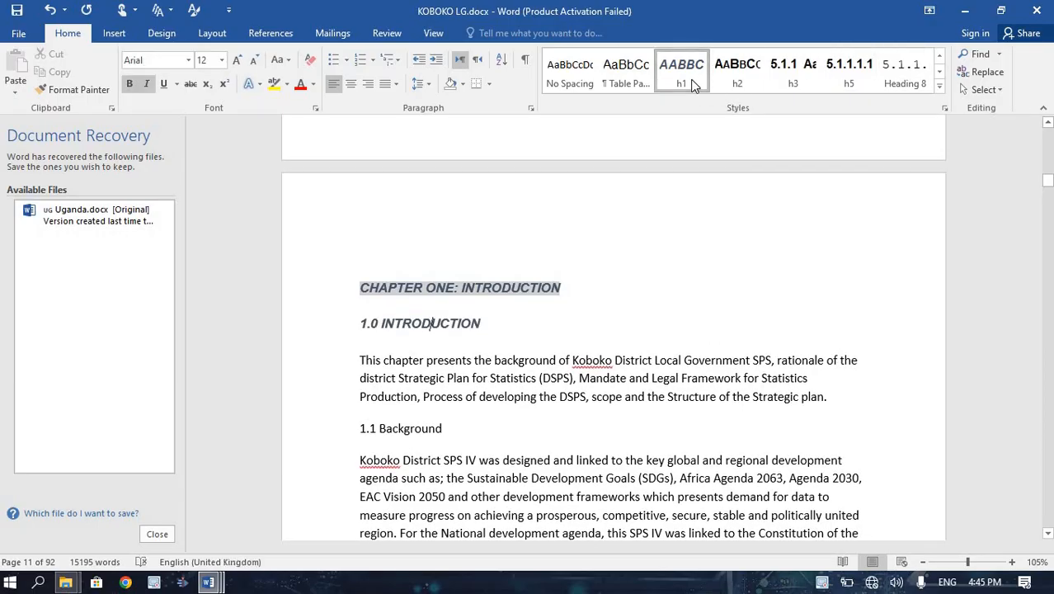
Modify the h1 style by removing bold and setting a black font colour, applying it to new documents based on this template
{"action": "right_click", "coordinate": [693, 84]}
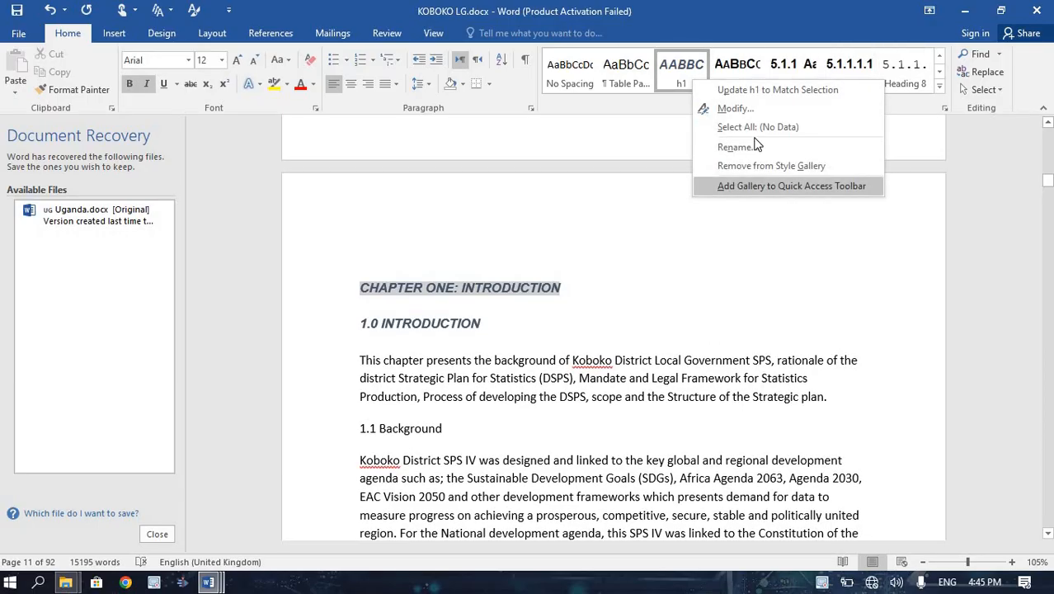
{"action": "left_click", "coordinate": [734, 108]}
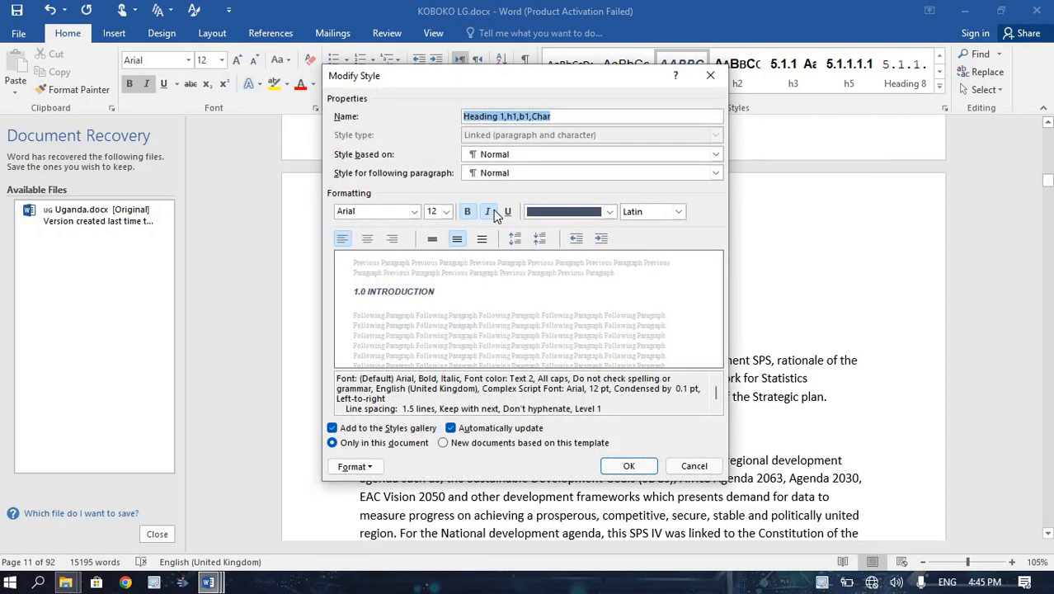
{"action": "left_click", "coordinate": [445, 213]}
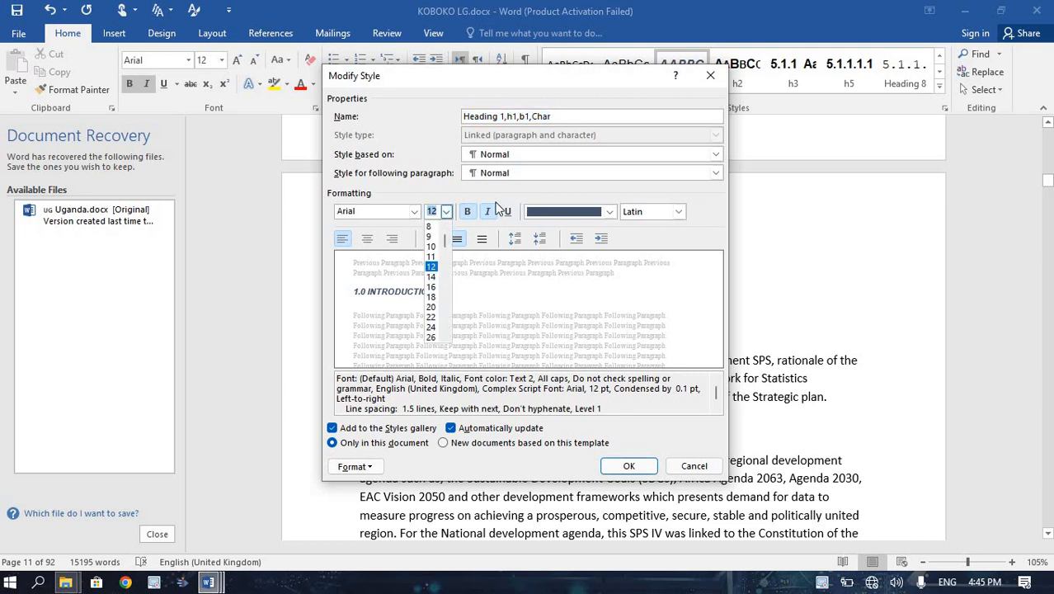
{"action": "left_click", "coordinate": [468, 212]}
{"action": "left_click", "coordinate": [468, 212]}
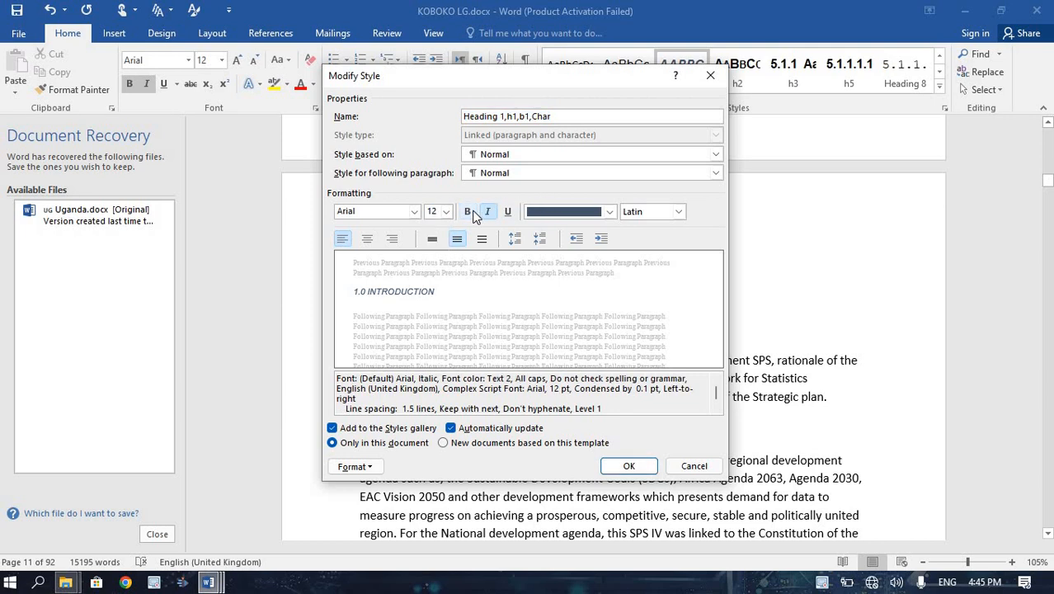
{"action": "left_click", "coordinate": [611, 212]}
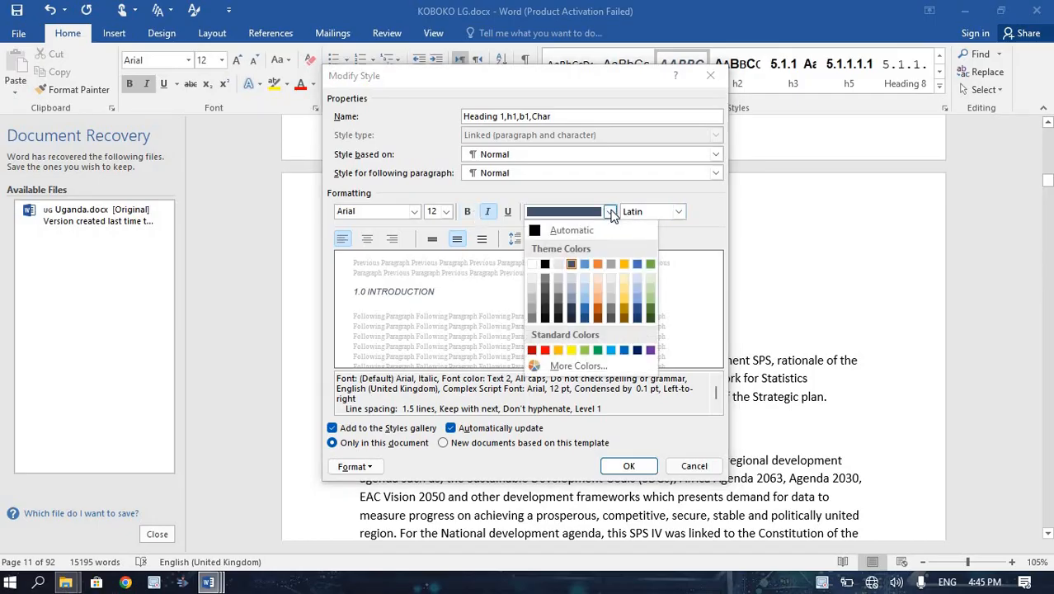
{"action": "left_click", "coordinate": [545, 264]}
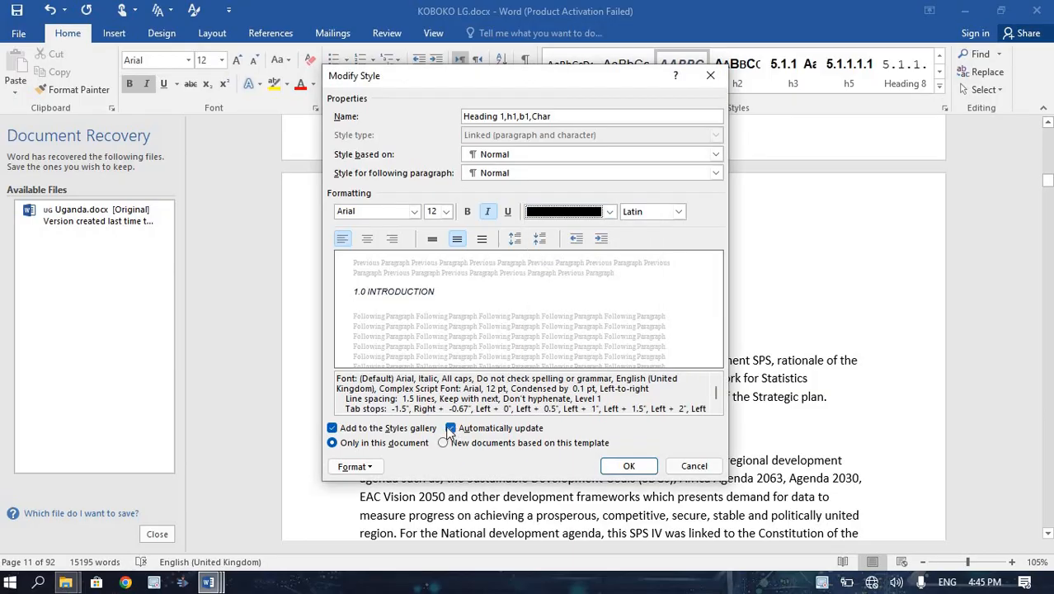
{"action": "left_click", "coordinate": [539, 238]}
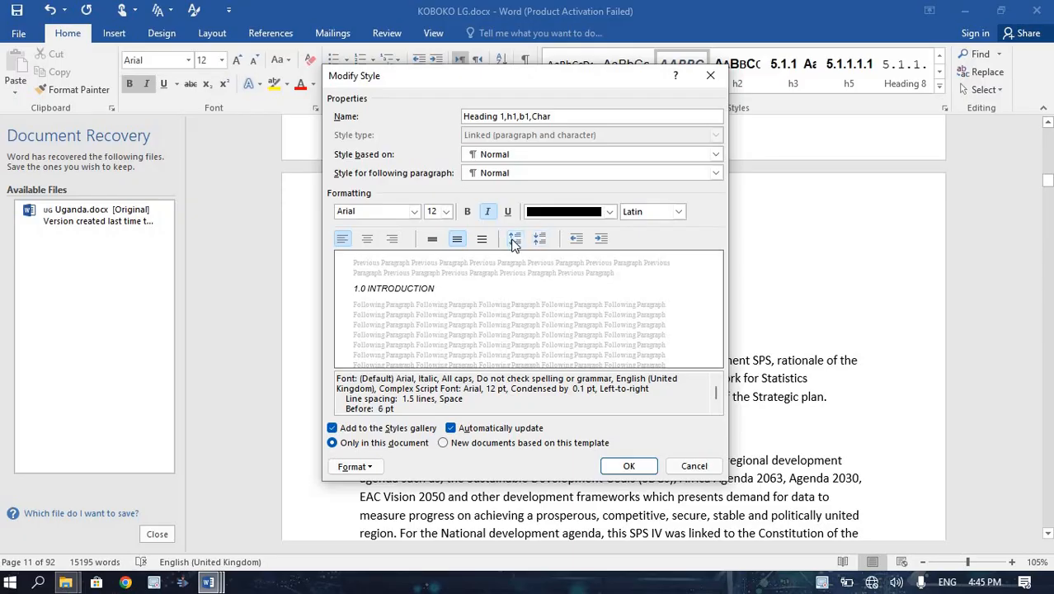
{"action": "left_click", "coordinate": [513, 239]}
{"action": "left_click", "coordinate": [444, 443]}
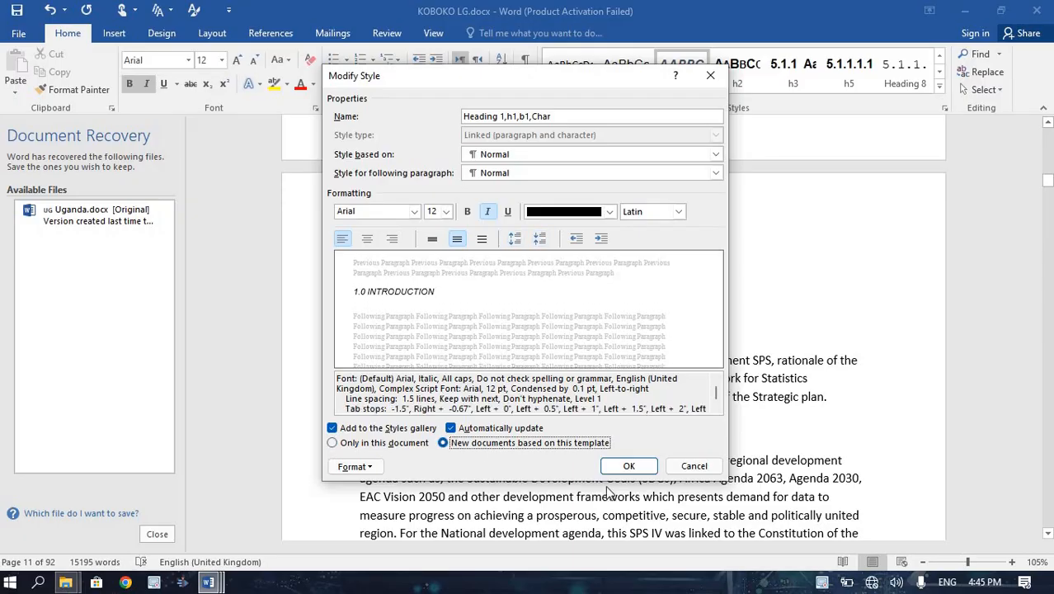
{"action": "left_click", "coordinate": [629, 465]}
{"action": "left_click", "coordinate": [429, 347]}
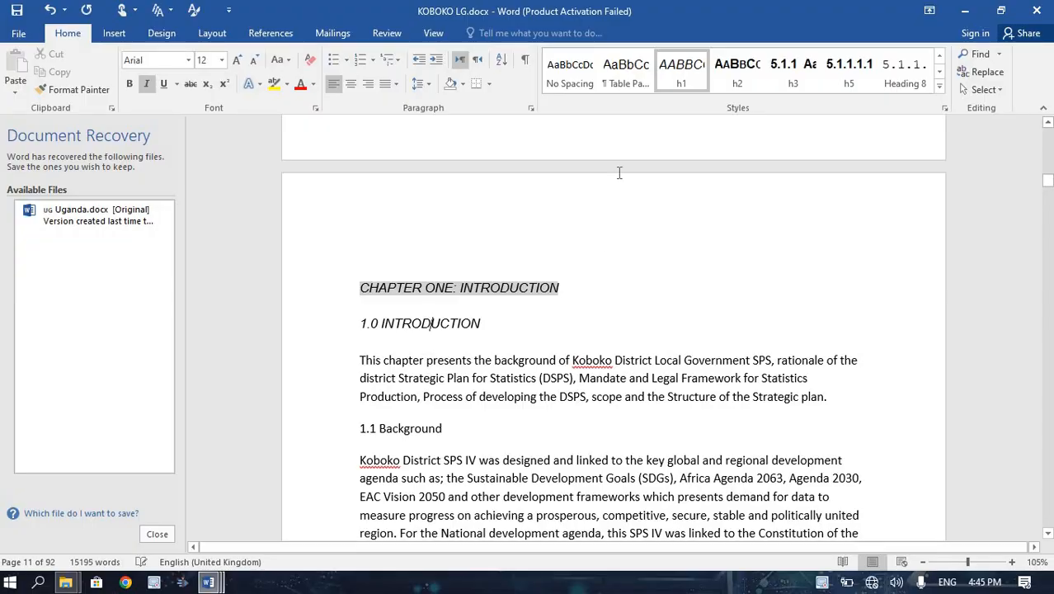
Apply the h1 style to the 1.1 Background and 1.2 Legal Framework headings
{"action": "right_click", "coordinate": [407, 428]}
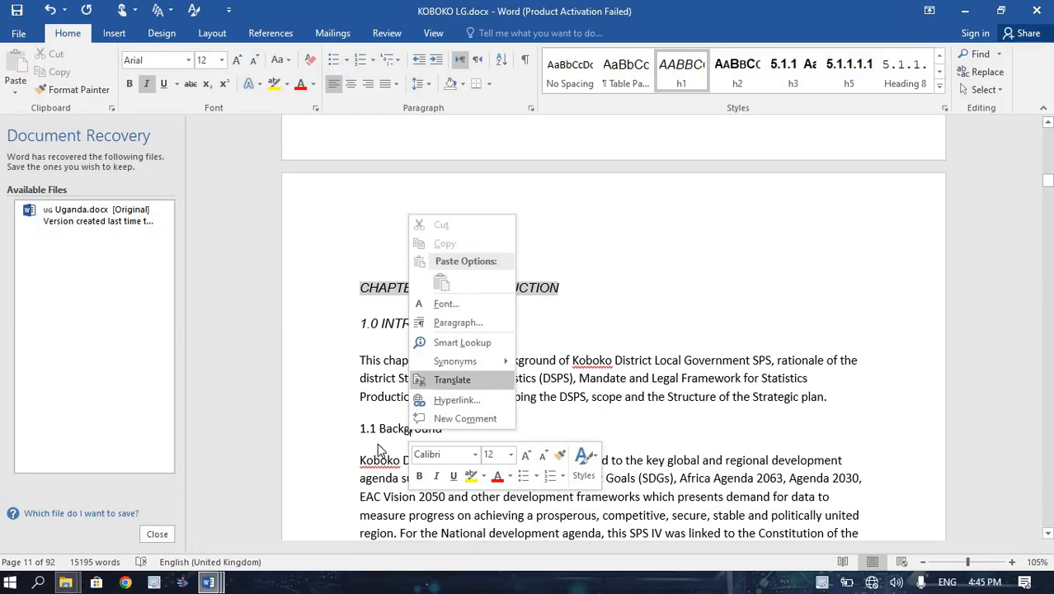
{"action": "left_click", "coordinate": [389, 425]}
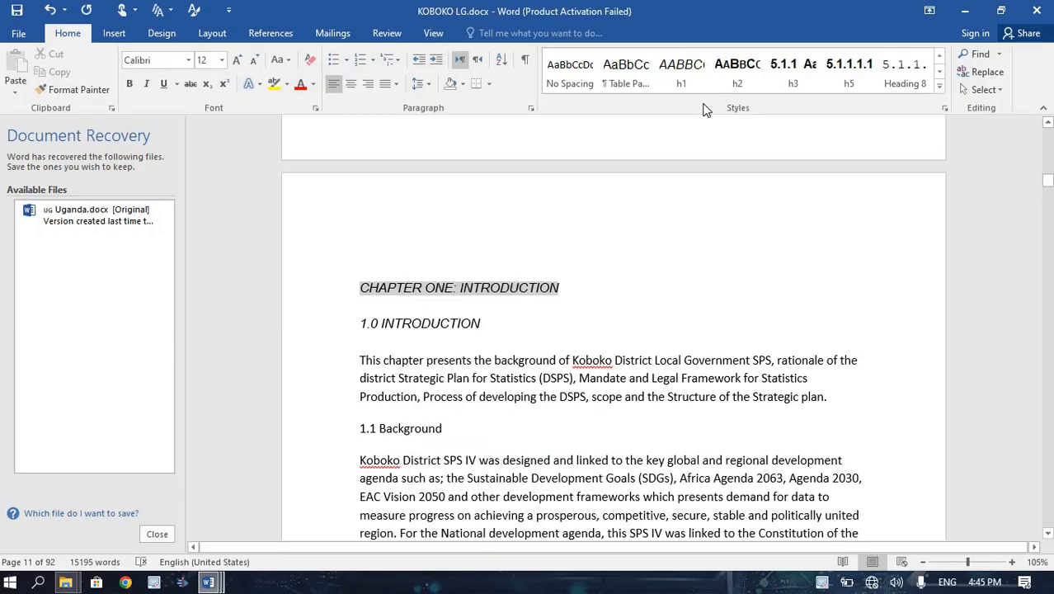
{"action": "left_click", "coordinate": [680, 83]}
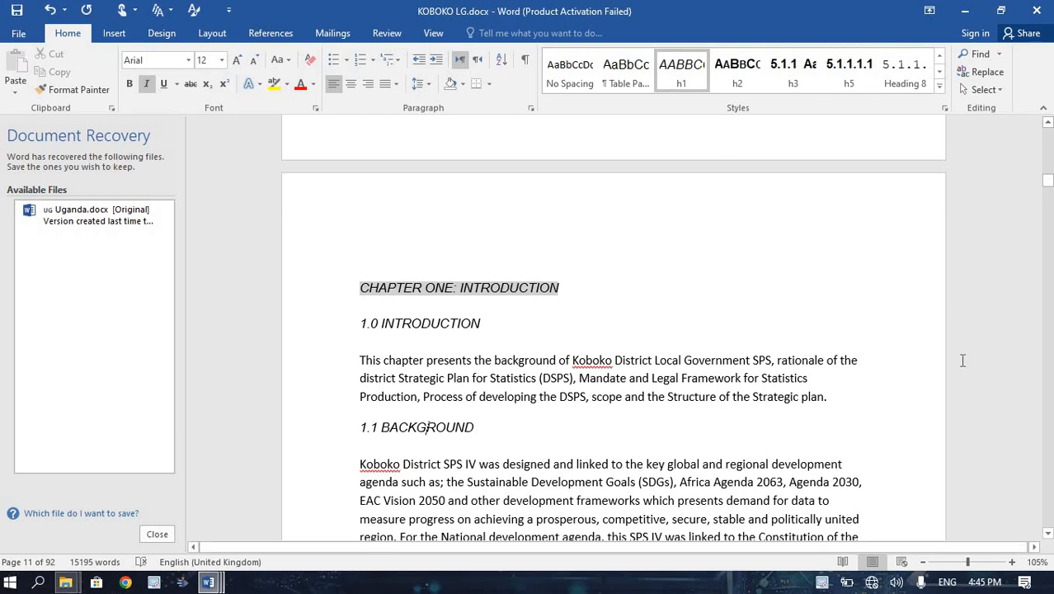
{"action": "key", "text": "Down"}
{"action": "scroll", "coordinate": [962, 361], "scroll_direction": "down", "scroll_amount": 3}
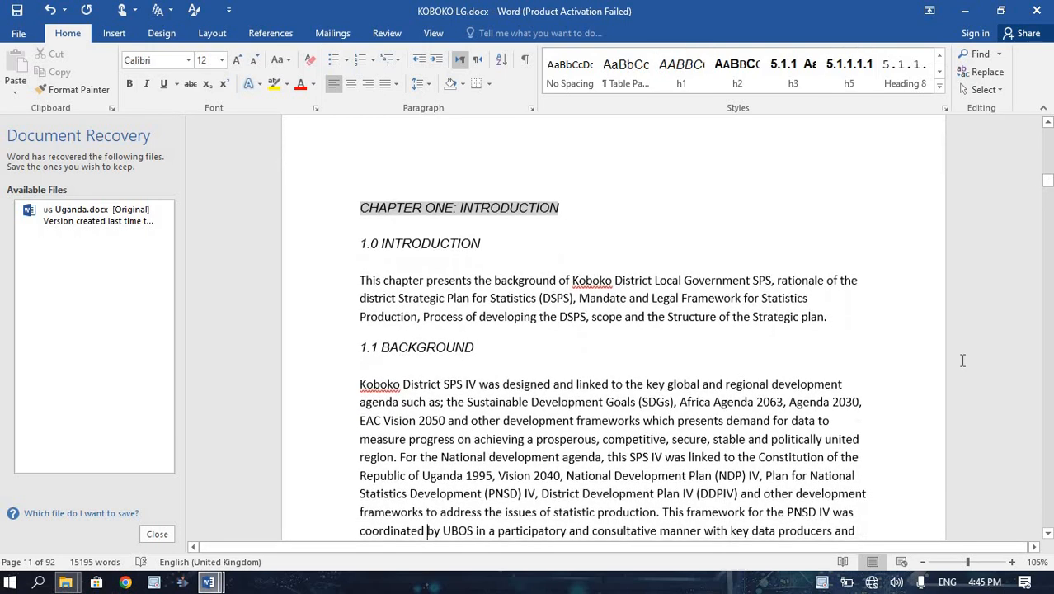
{"action": "left_click", "coordinate": [426, 530]}
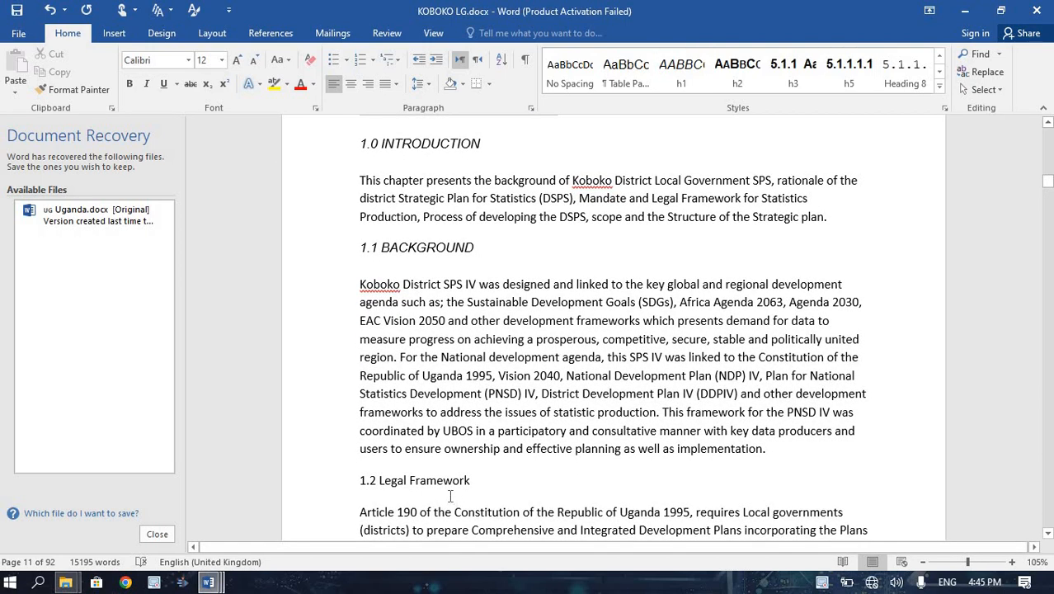
{"action": "left_click", "coordinate": [696, 80]}
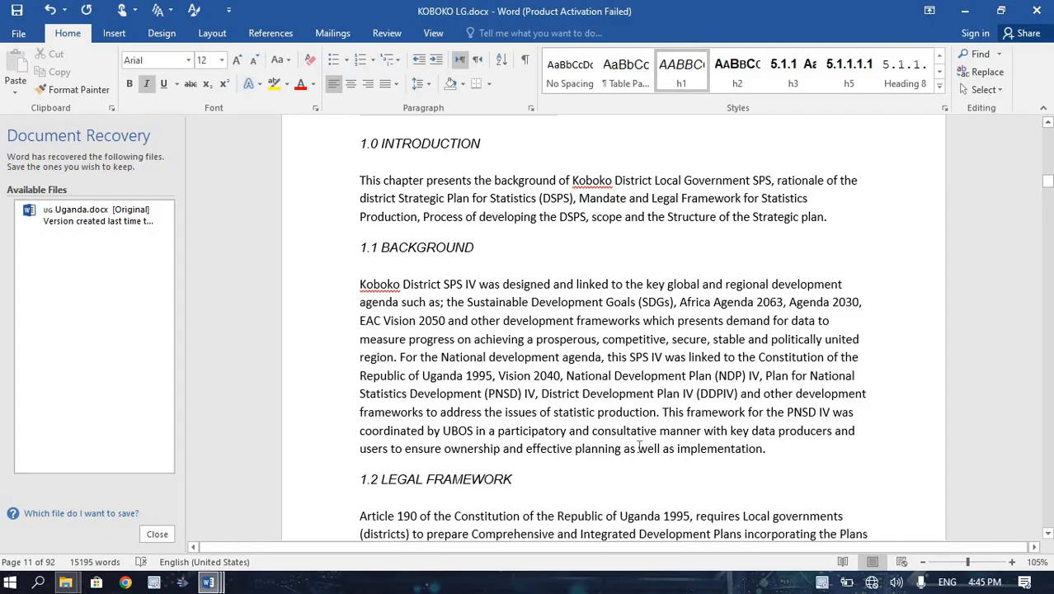
Apply the h1 style to the 1.3 Rationale for designing Strategic Plan for Statistics heading
{"action": "key", "text": "Down"}
{"action": "key", "text": "Down"}
{"action": "key", "text": "Down"}
{"action": "key", "text": "Down"}
{"action": "key", "text": "Down"}
{"action": "key", "text": "Down"}
{"action": "key", "text": "Down"}
{"action": "key", "text": "Down"}
{"action": "key", "text": "Down"}
{"action": "key", "text": "Down"}
{"action": "key", "text": "Down"}
{"action": "key", "text": "Down"}
{"action": "key", "text": "Down"}
{"action": "key", "text": "Down"}
{"action": "key", "text": "Down"}
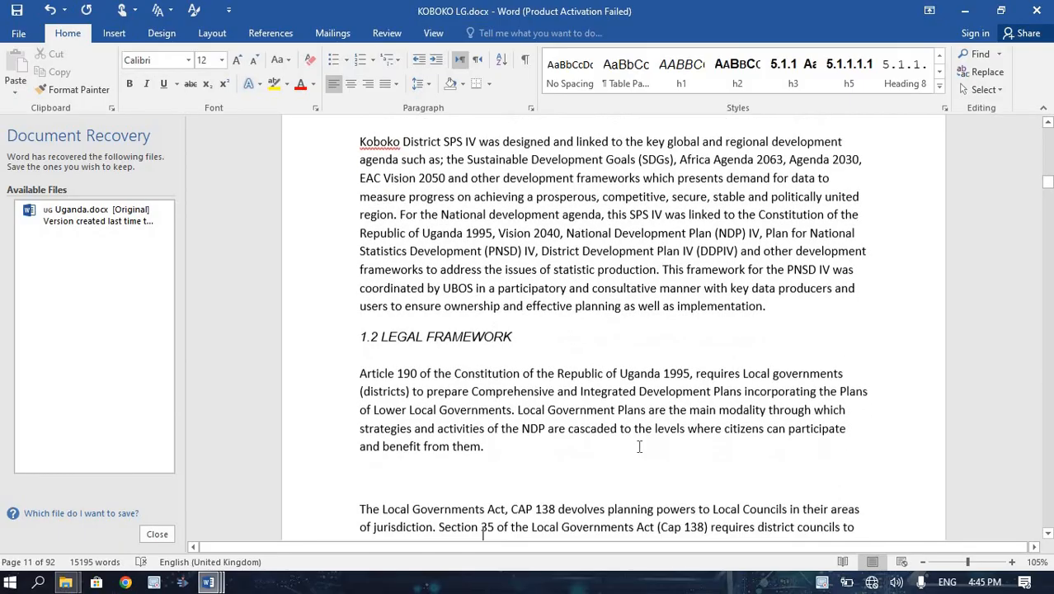
{"action": "key", "text": "Down"}
{"action": "key", "text": "Down"}
{"action": "key", "text": "Down"}
{"action": "key", "text": "Down"}
{"action": "key", "text": "Down"}
{"action": "key", "text": "Down"}
{"action": "key", "text": "Down"}
{"action": "key", "text": "Down"}
{"action": "key", "text": "Down"}
{"action": "key", "text": "Down"}
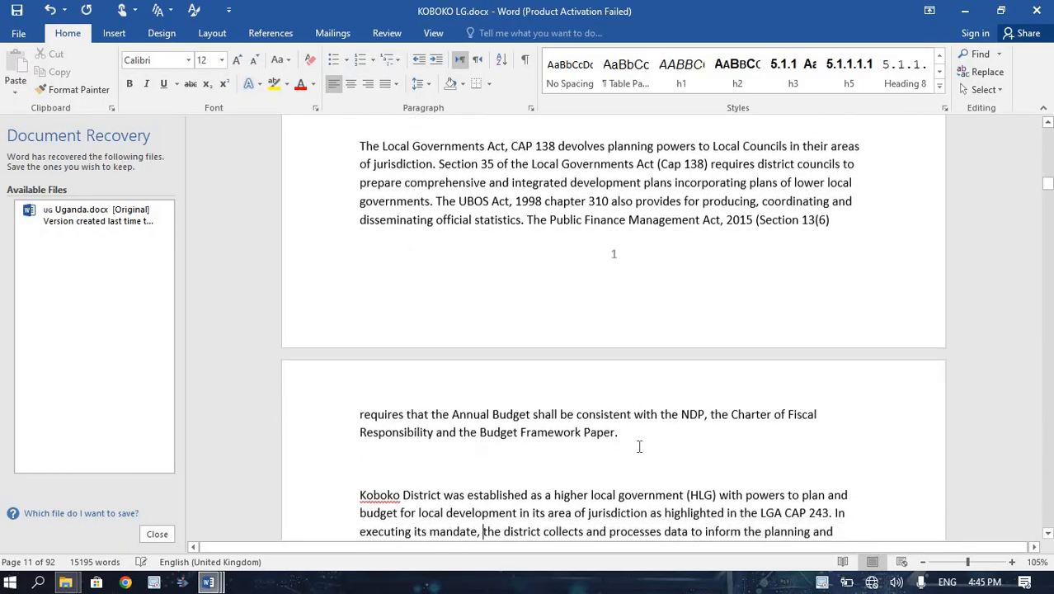
{"action": "left_click", "coordinate": [505, 455]}
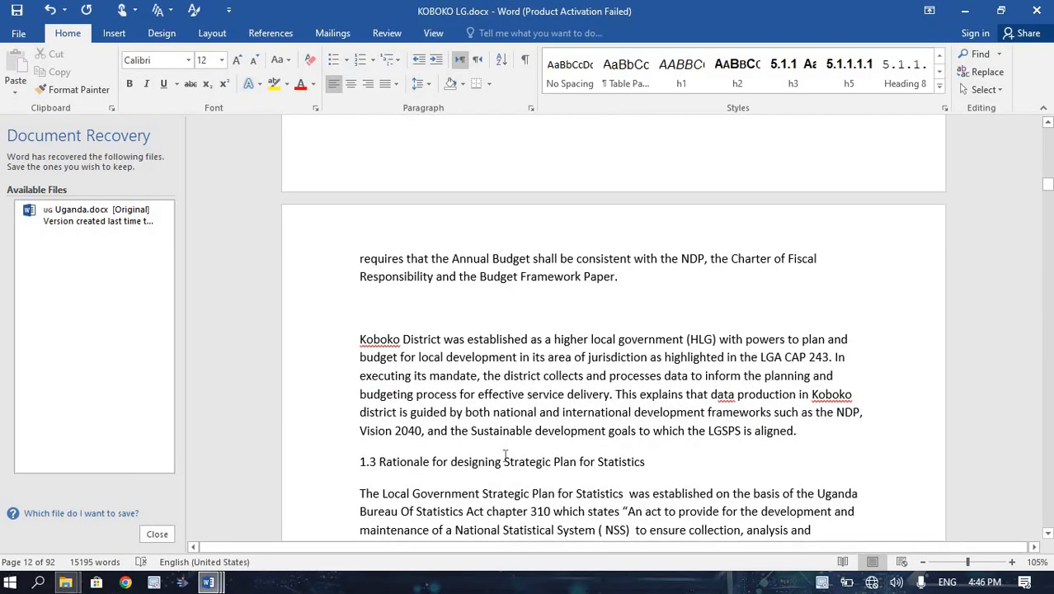
{"action": "left_click", "coordinate": [681, 73]}
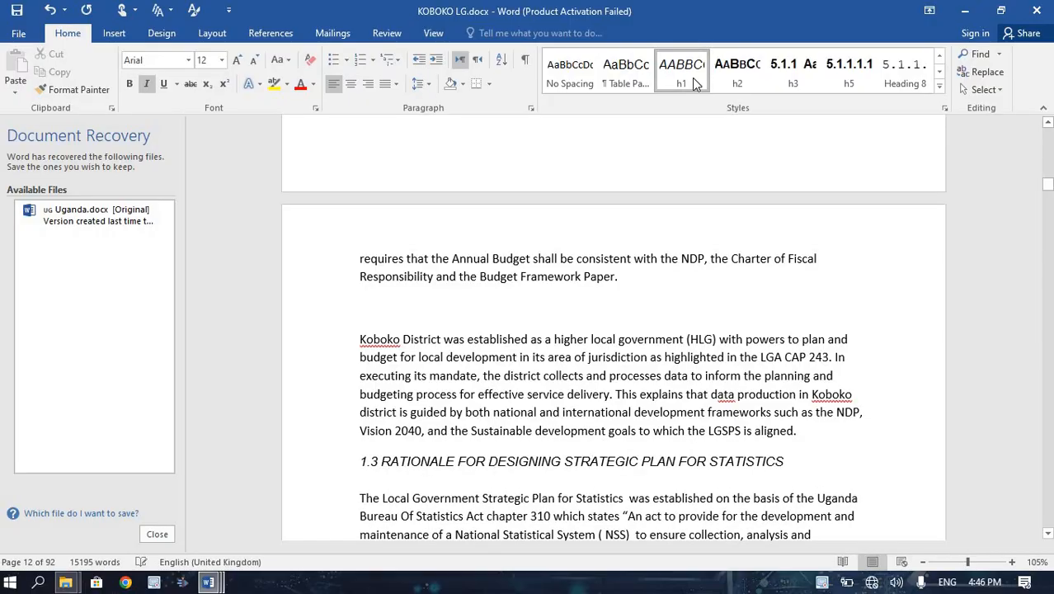
Apply the h1 style to the 1.4 Process of developing the Strategic Plan for Statistics heading
{"action": "key", "text": "Down"}
{"action": "key", "text": "Down"}
{"action": "key", "text": "Down"}
{"action": "key", "text": "Down"}
{"action": "key", "text": "Down"}
{"action": "key", "text": "Down"}
{"action": "key", "text": "Down"}
{"action": "key", "text": "Down"}
{"action": "key", "text": "Down"}
{"action": "key", "text": "Down"}
{"action": "key", "text": "Down"}
{"action": "key", "text": "Down"}
{"action": "key", "text": "Down"}
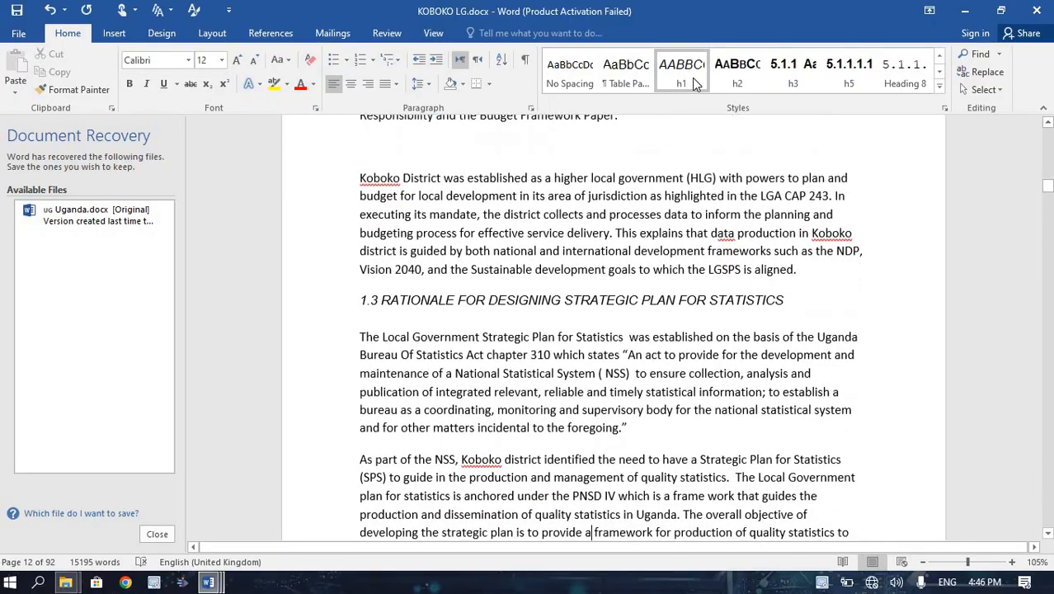
{"action": "key", "text": "Down"}
{"action": "key", "text": "Down"}
{"action": "key", "text": "Down"}
{"action": "key", "text": "Down"}
{"action": "key", "text": "Down"}
{"action": "key", "text": "Down"}
{"action": "key", "text": "Down"}
{"action": "key", "text": "Down"}
{"action": "key", "text": "Down"}
{"action": "key", "text": "Down"}
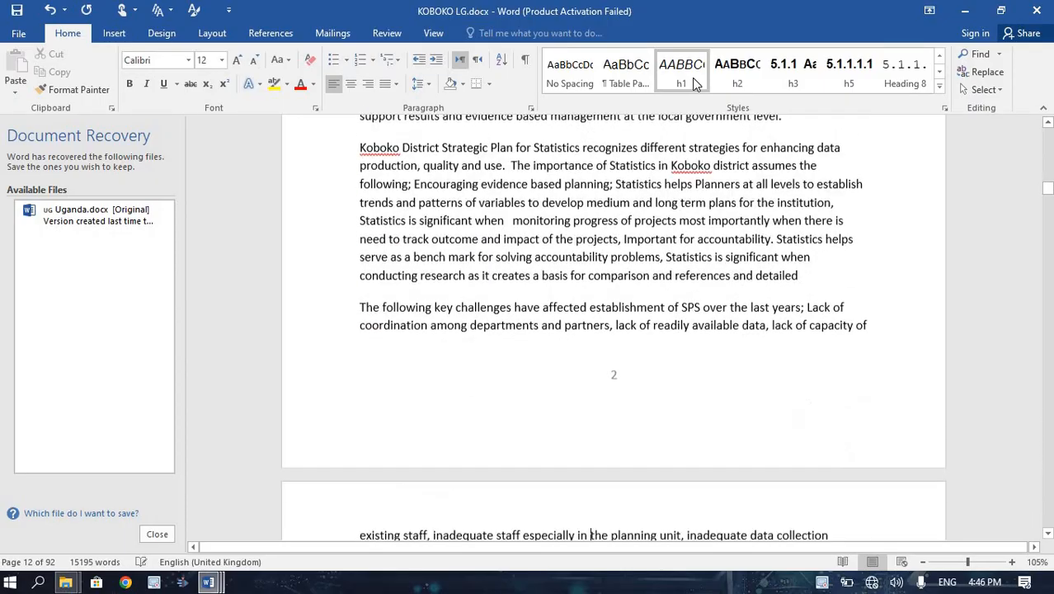
{"action": "key", "text": "Down"}
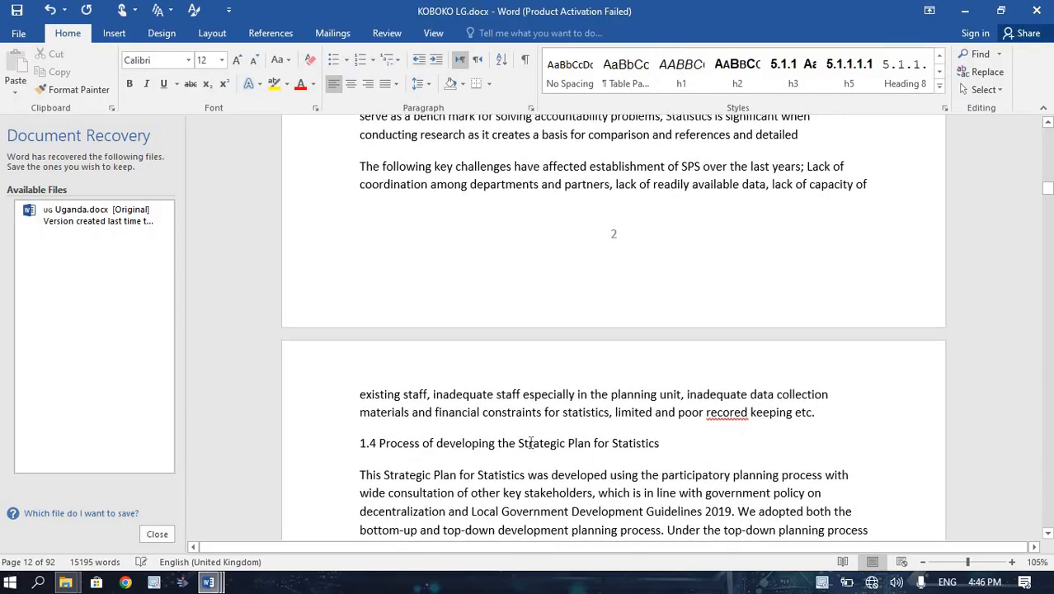
{"action": "left_click", "coordinate": [676, 89]}
Apply the h1 style to the 1.5 Scope and coverage and 1.6 Structure of the Strategic Plan headings
{"action": "key", "text": "Down"}
{"action": "key", "text": "Down"}
{"action": "key", "text": "Down"}
{"action": "key", "text": "Down"}
{"action": "key", "text": "Down"}
{"action": "key", "text": "Down"}
{"action": "key", "text": "Down"}
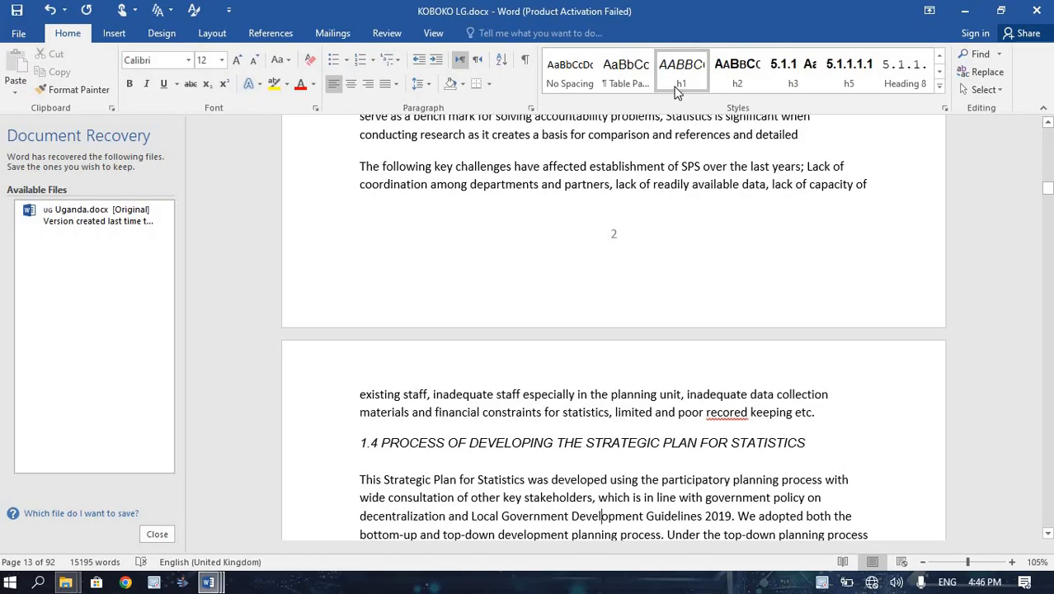
{"action": "key", "text": "Down"}
{"action": "key", "text": "Down"}
{"action": "key", "text": "Down"}
{"action": "key", "text": "Down"}
{"action": "key", "text": "Down"}
{"action": "key", "text": "Down"}
{"action": "key", "text": "Down"}
{"action": "key", "text": "Down"}
{"action": "key", "text": "Down"}
{"action": "key", "text": "Down"}
{"action": "key", "text": "Down"}
{"action": "key", "text": "Down"}
{"action": "key", "text": "Down"}
{"action": "key", "text": "Down"}
{"action": "key", "text": "Down"}
{"action": "key", "text": "Down"}
{"action": "key", "text": "Down"}
{"action": "key", "text": "Down"}
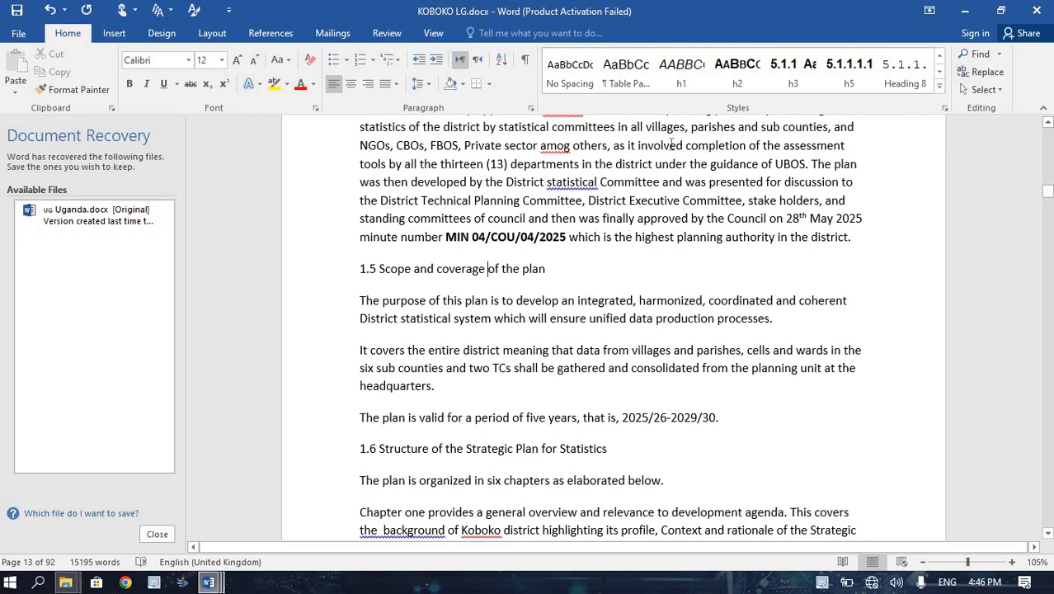
{"action": "left_click", "coordinate": [682, 83]}
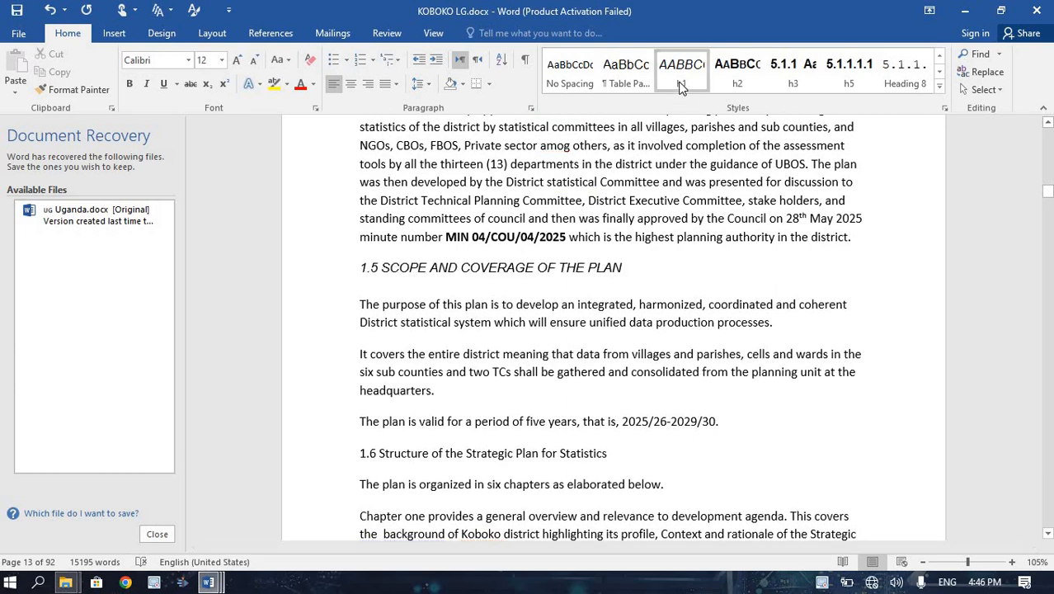
{"action": "left_click", "coordinate": [472, 455]}
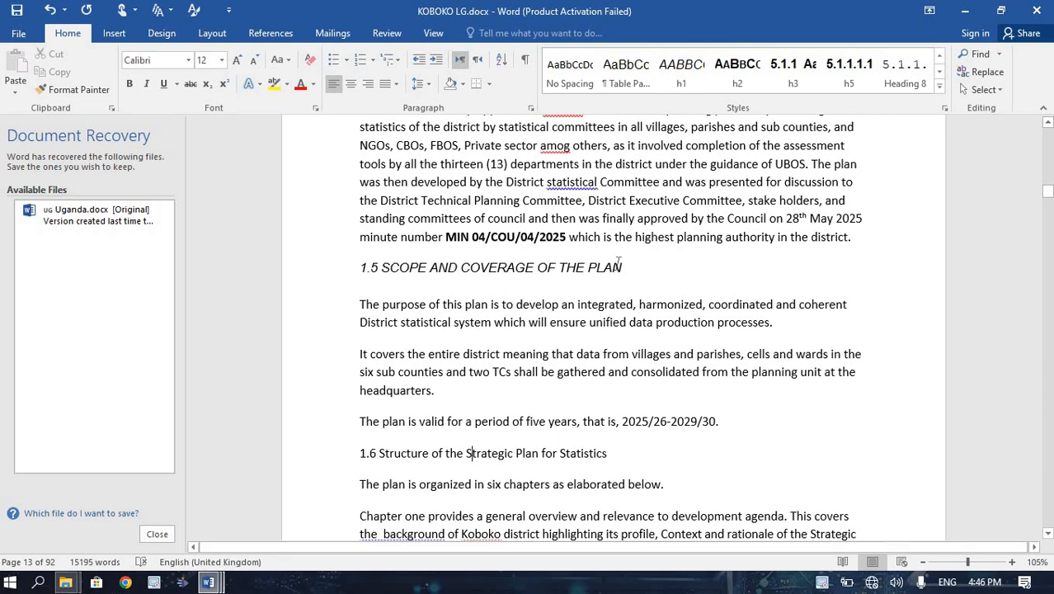
{"action": "left_click", "coordinate": [680, 72]}
From the CHAPTER TWO: SITUATION ANALYSIS heading, modify the h2 style to non-bold, italic and red for new documents based on this template
{"action": "key", "text": "Down"}
{"action": "key", "text": "Down"}
{"action": "key", "text": "Down"}
{"action": "key", "text": "Down"}
{"action": "key", "text": "Down"}
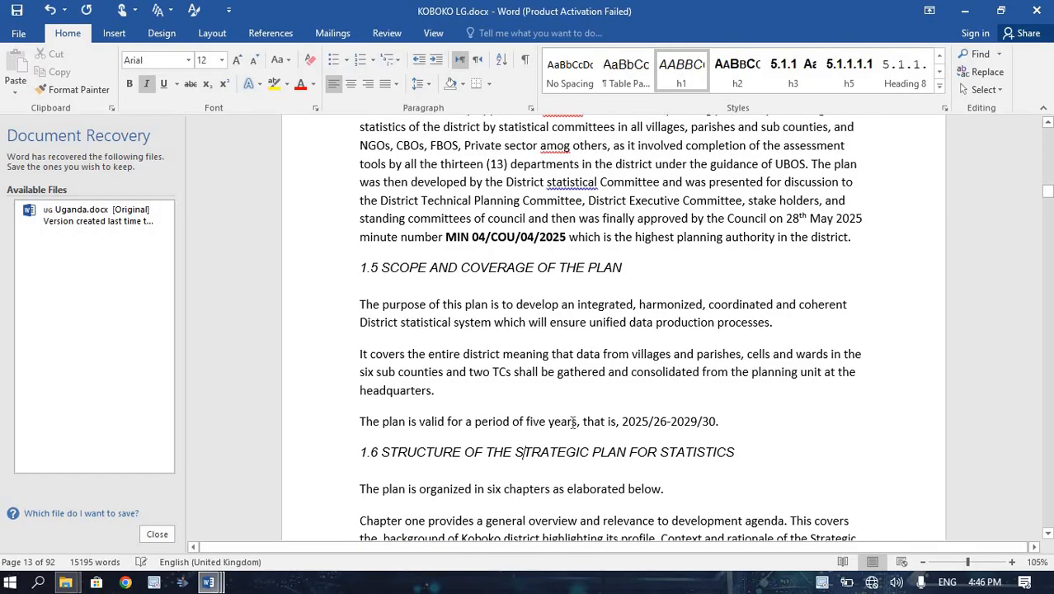
{"action": "key", "text": "Down"}
{"action": "key", "text": "Down"}
{"action": "key", "text": "Down"}
{"action": "key", "text": "Down"}
{"action": "key", "text": "Down"}
{"action": "key", "text": "Down"}
{"action": "key", "text": "Down"}
{"action": "key", "text": "Down"}
{"action": "key", "text": "Down"}
{"action": "key", "text": "Down"}
{"action": "key", "text": "Down"}
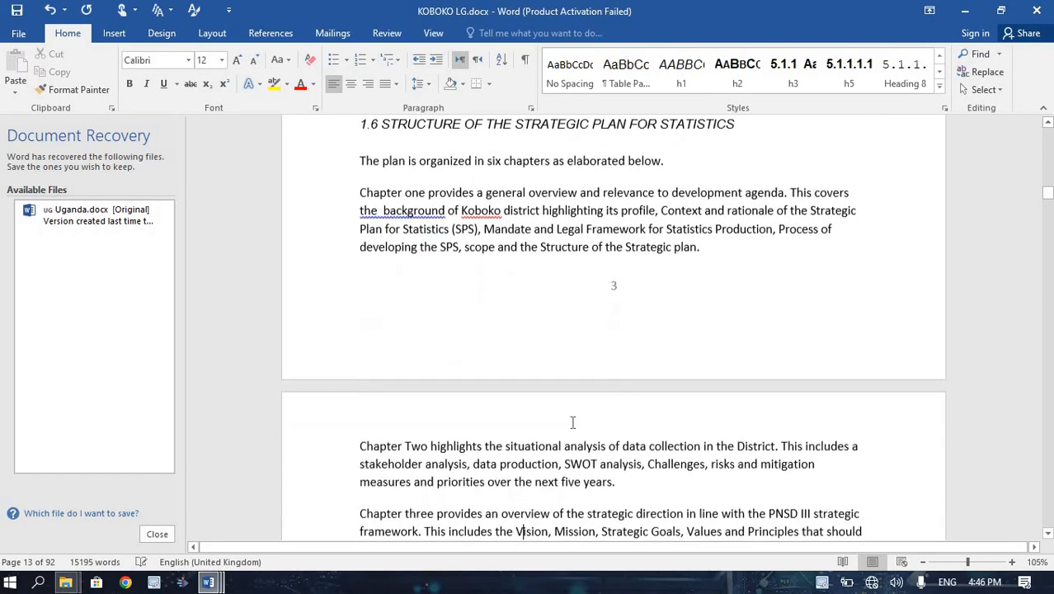
{"action": "key", "text": "Down"}
{"action": "key", "text": "Down"}
{"action": "key", "text": "Down"}
{"action": "key", "text": "Down"}
{"action": "key", "text": "Down"}
{"action": "key", "text": "Down"}
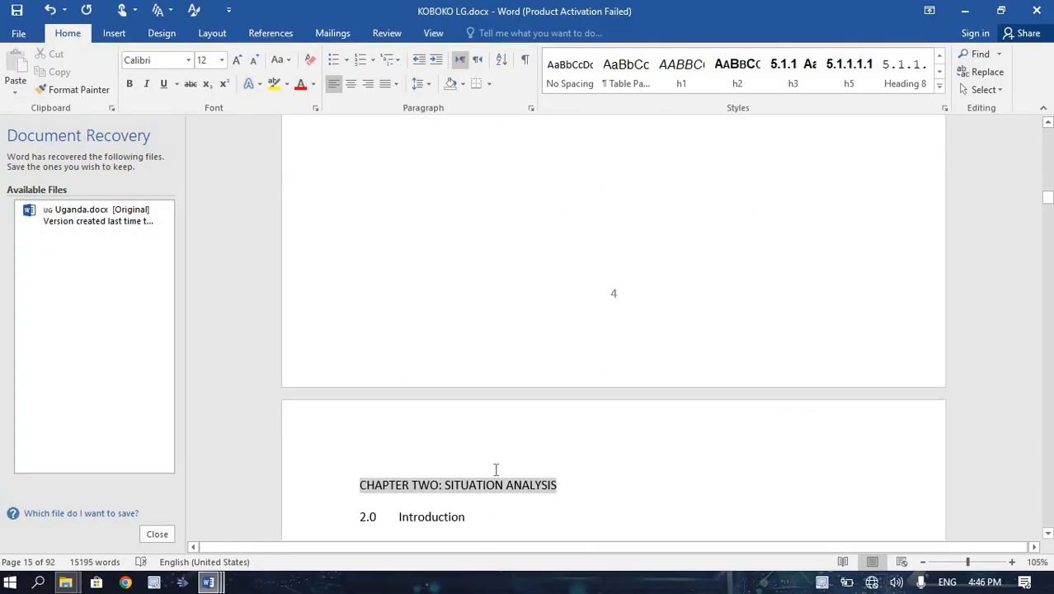
{"action": "left_click", "coordinate": [738, 79]}
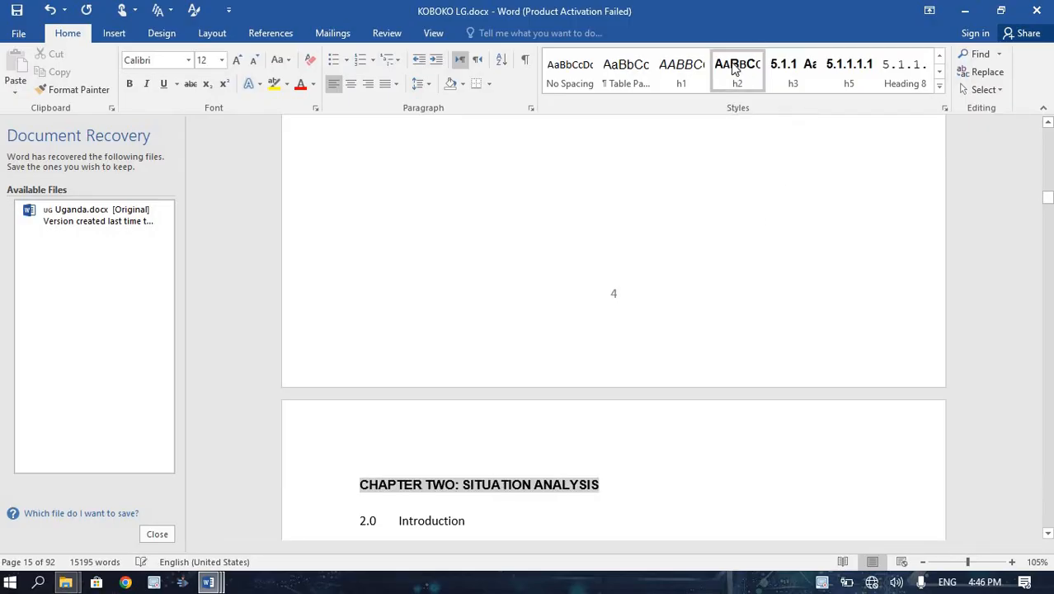
{"action": "right_click", "coordinate": [739, 83]}
{"action": "left_click", "coordinate": [763, 97]}
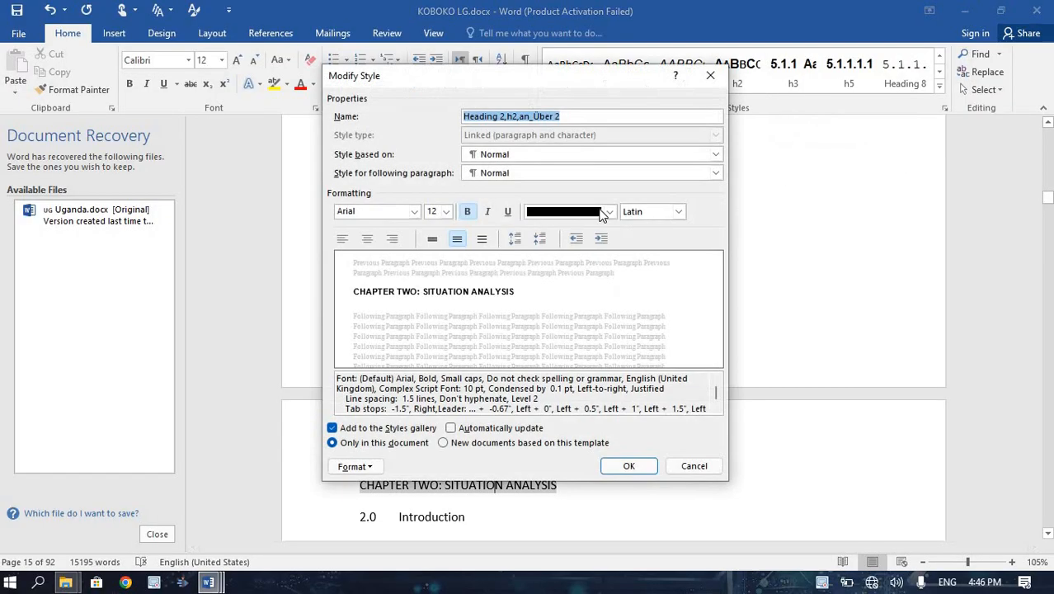
{"action": "left_click", "coordinate": [467, 212]}
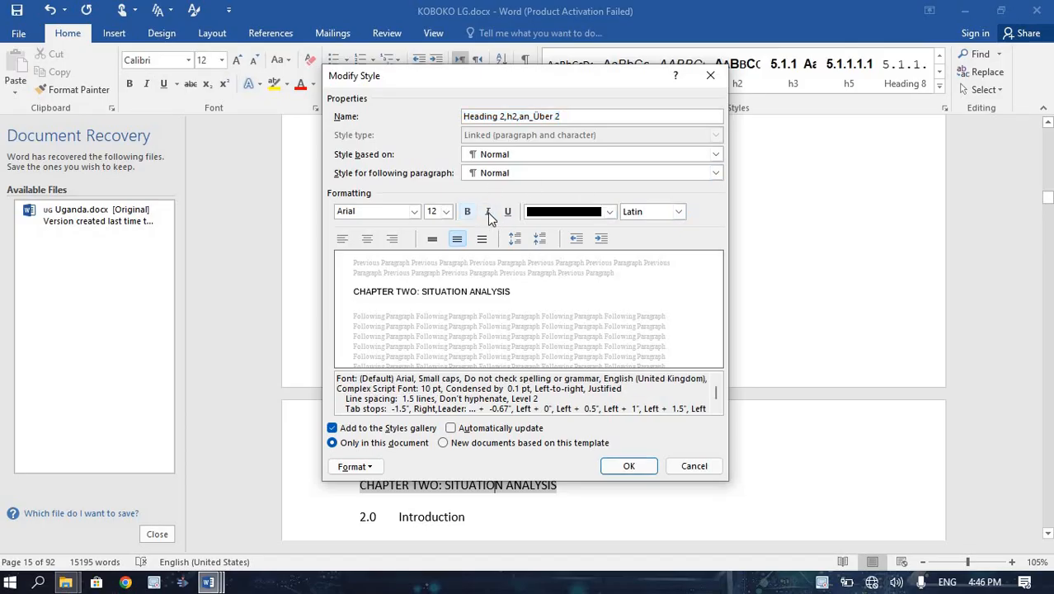
{"action": "left_click", "coordinate": [488, 214]}
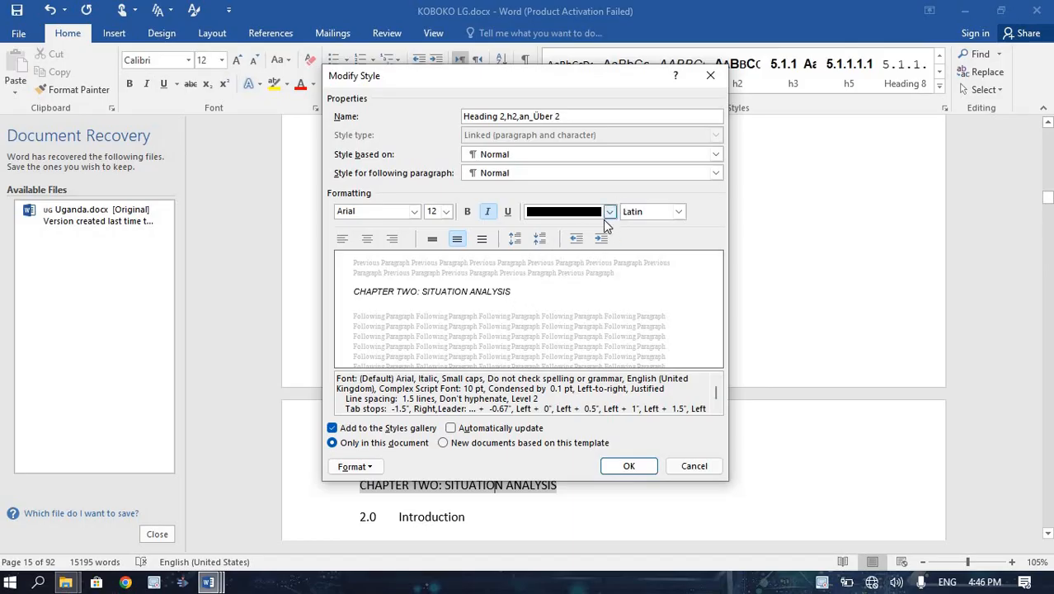
{"action": "left_click", "coordinate": [607, 213]}
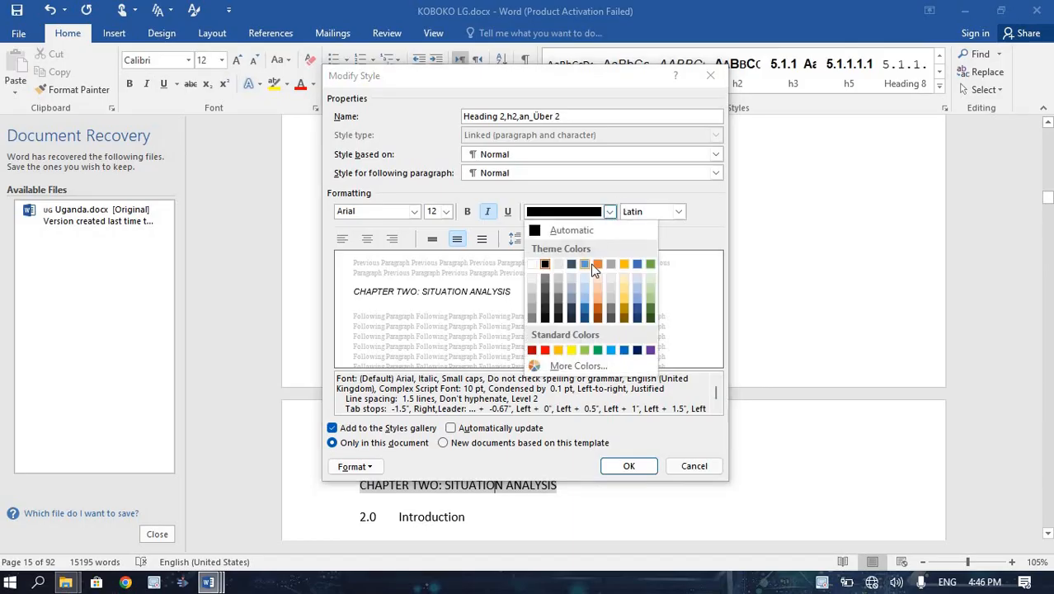
{"action": "left_click", "coordinate": [545, 351]}
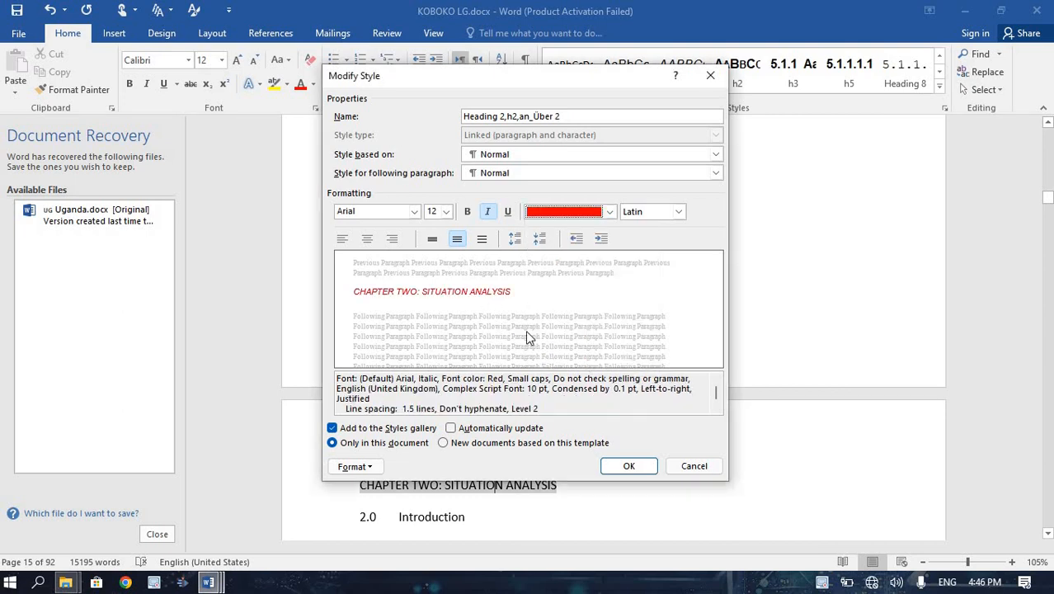
{"action": "left_click", "coordinate": [541, 238]}
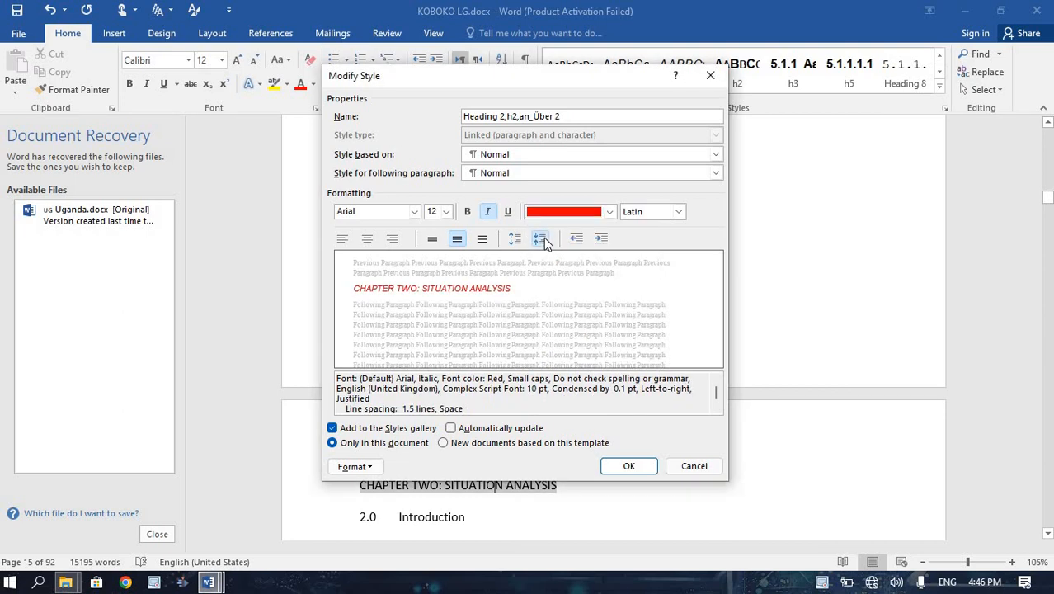
{"action": "left_click", "coordinate": [514, 241]}
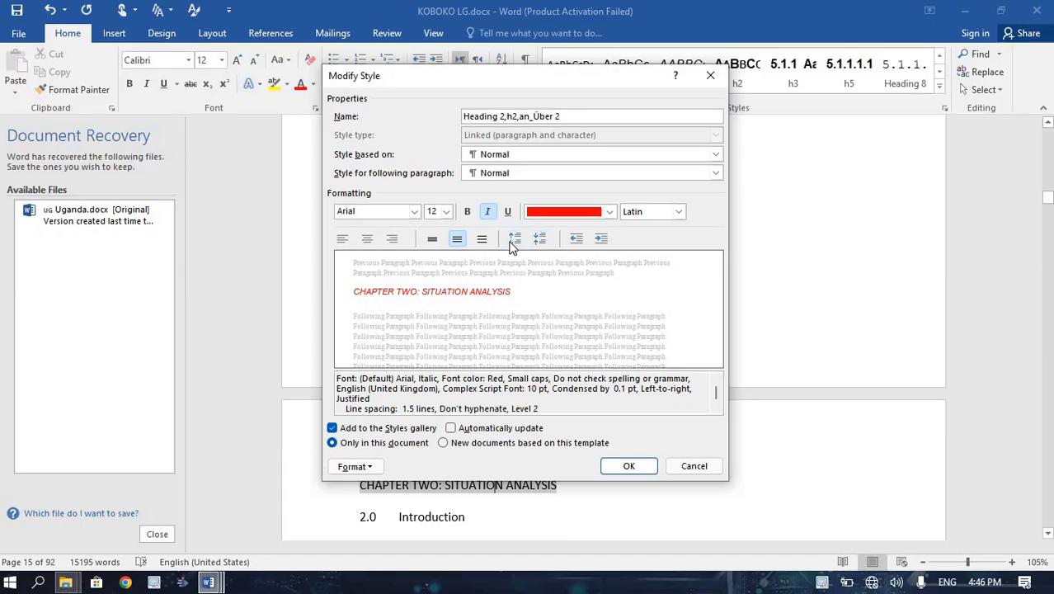
{"action": "left_click", "coordinate": [449, 443]}
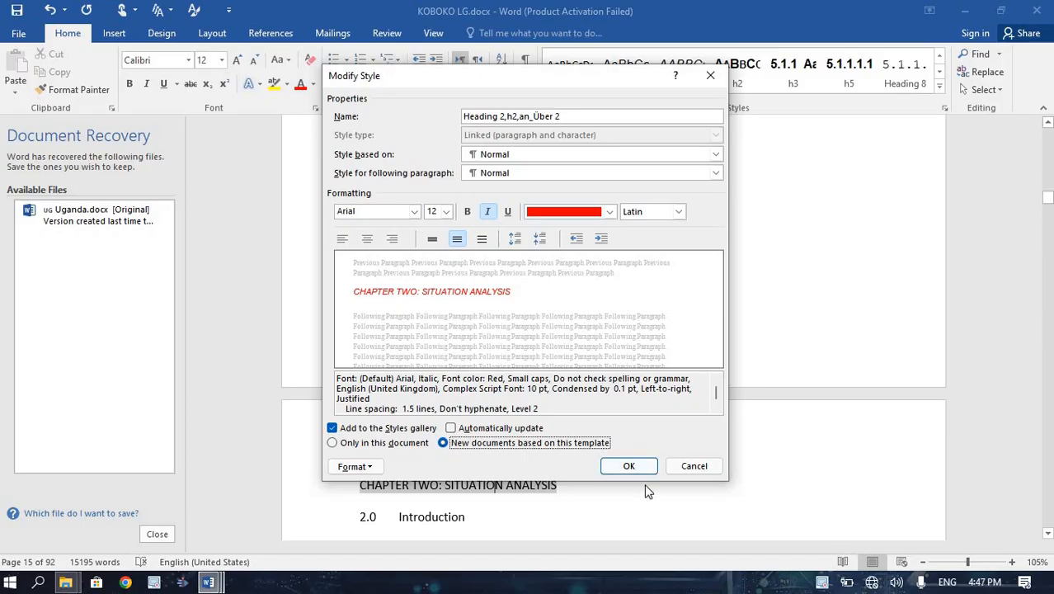
{"action": "left_click", "coordinate": [629, 466]}
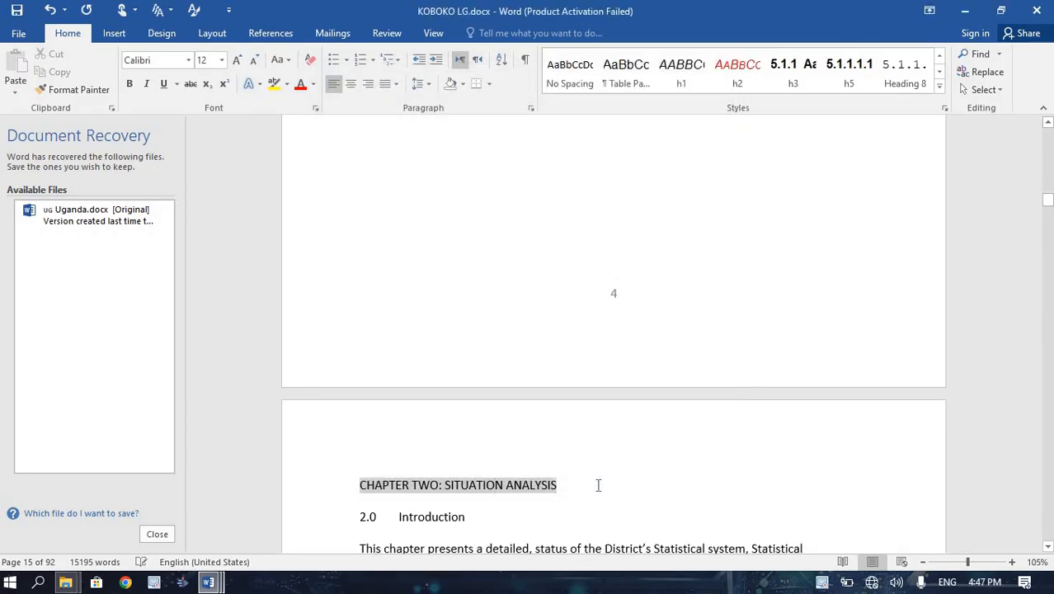
Apply the h2 style to the CHAPTER TWO: SITUATION ANALYSIS and 2.0 Introduction headings
{"action": "left_click", "coordinate": [738, 73]}
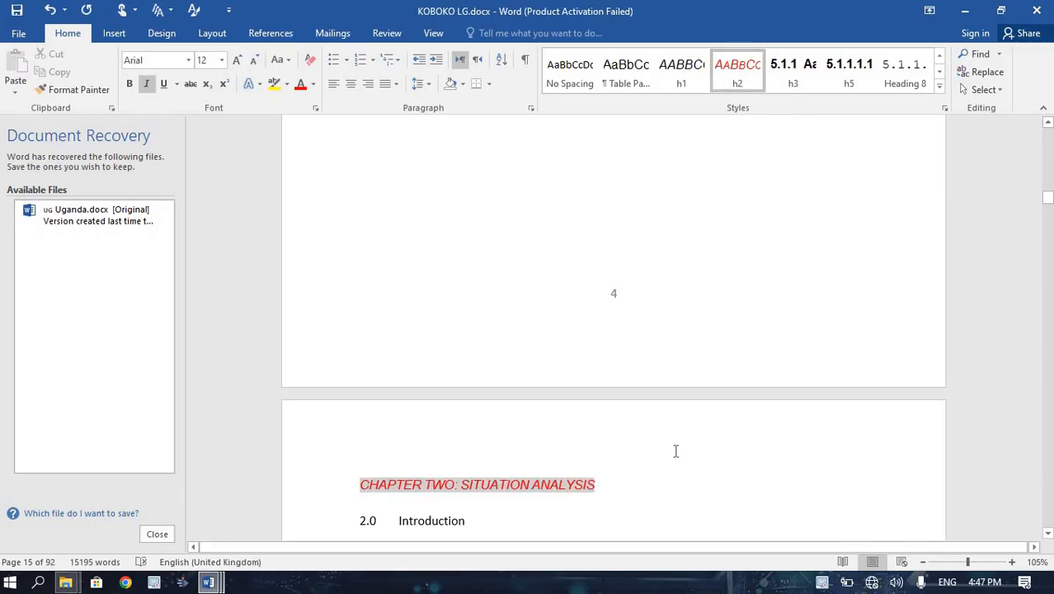
{"action": "right_click", "coordinate": [431, 524]}
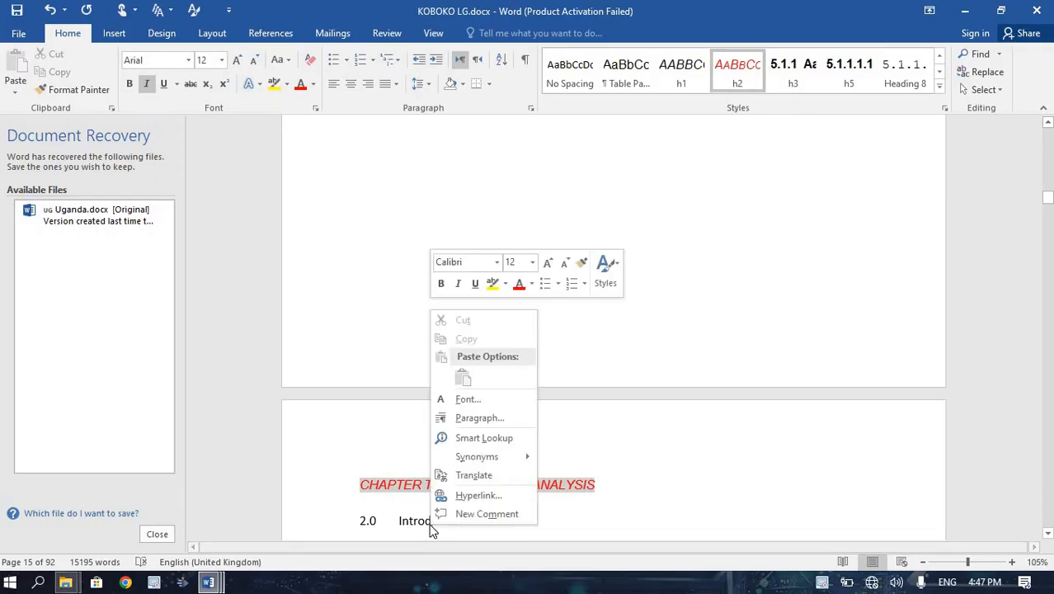
{"action": "key", "text": "Escape"}
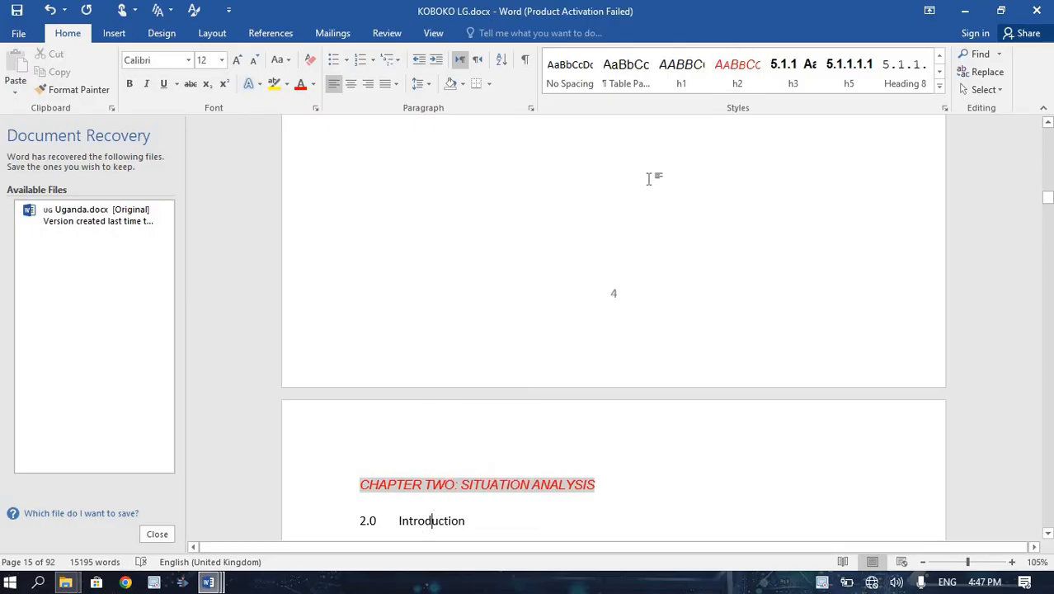
{"action": "left_click", "coordinate": [737, 70]}
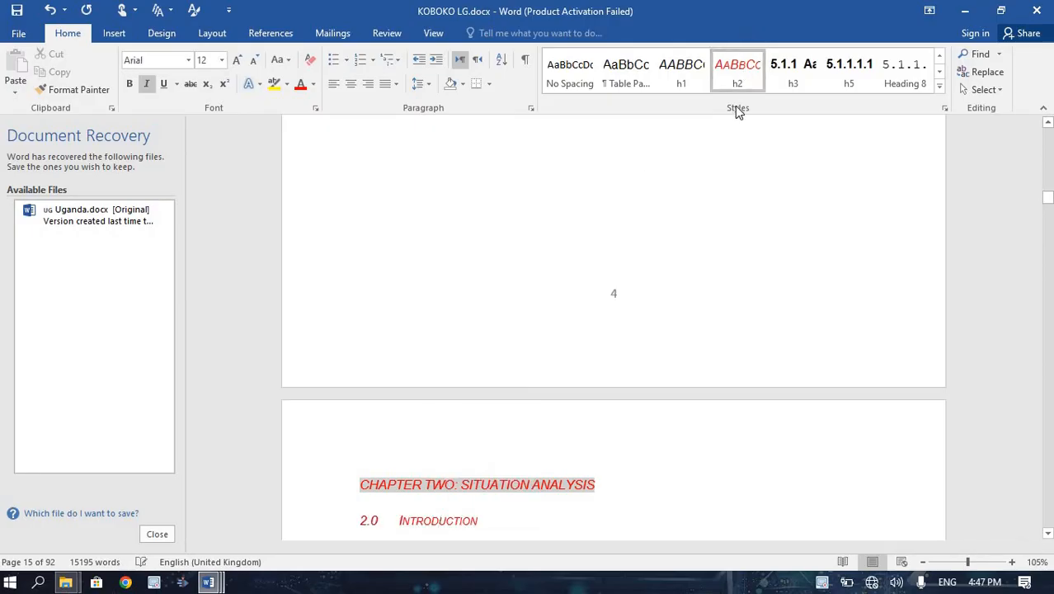
Apply the h2 style to the 2.1 Status of the District Statistical System heading
{"action": "key", "text": "Down"}
{"action": "key", "text": "Down"}
{"action": "key", "text": "Down"}
{"action": "key", "text": "Down"}
{"action": "key", "text": "Down"}
{"action": "key", "text": "Down"}
{"action": "key", "text": "Down"}
{"action": "left_click", "coordinate": [427, 450]}
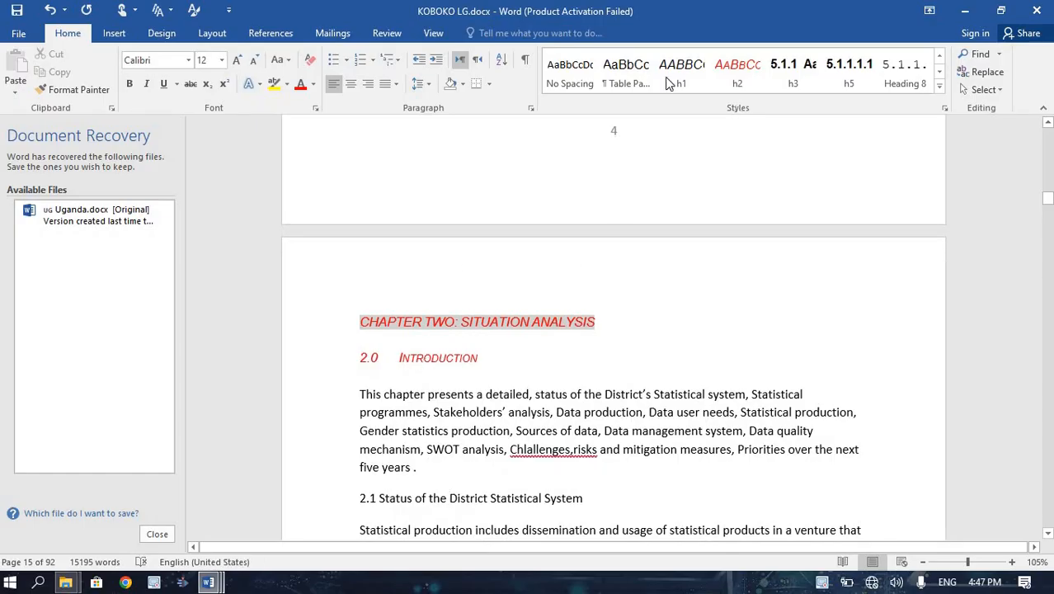
{"action": "left_click", "coordinate": [737, 70]}
Apply the h2 style to the 2.1.2. Statistical programmes heading
{"action": "key", "text": "Down"}
{"action": "key", "text": "Down"}
{"action": "key", "text": "Down"}
{"action": "key", "text": "Down"}
{"action": "key", "text": "Down"}
{"action": "key", "text": "Down"}
{"action": "key", "text": "Down"}
{"action": "key", "text": "Down"}
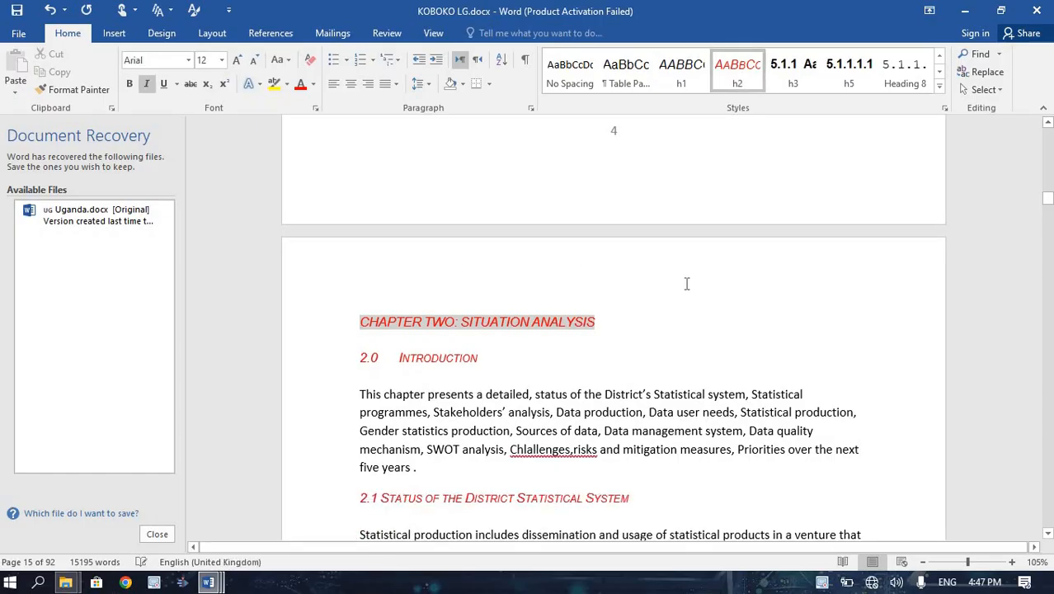
{"action": "key", "text": "Down"}
{"action": "key", "text": "Down"}
{"action": "key", "text": "Down"}
{"action": "key", "text": "Down"}
{"action": "key", "text": "Down"}
{"action": "key", "text": "Down"}
{"action": "key", "text": "Down"}
{"action": "key", "text": "Down"}
{"action": "key", "text": "Down"}
{"action": "key", "text": "Down"}
{"action": "key", "text": "Down"}
{"action": "key", "text": "Down"}
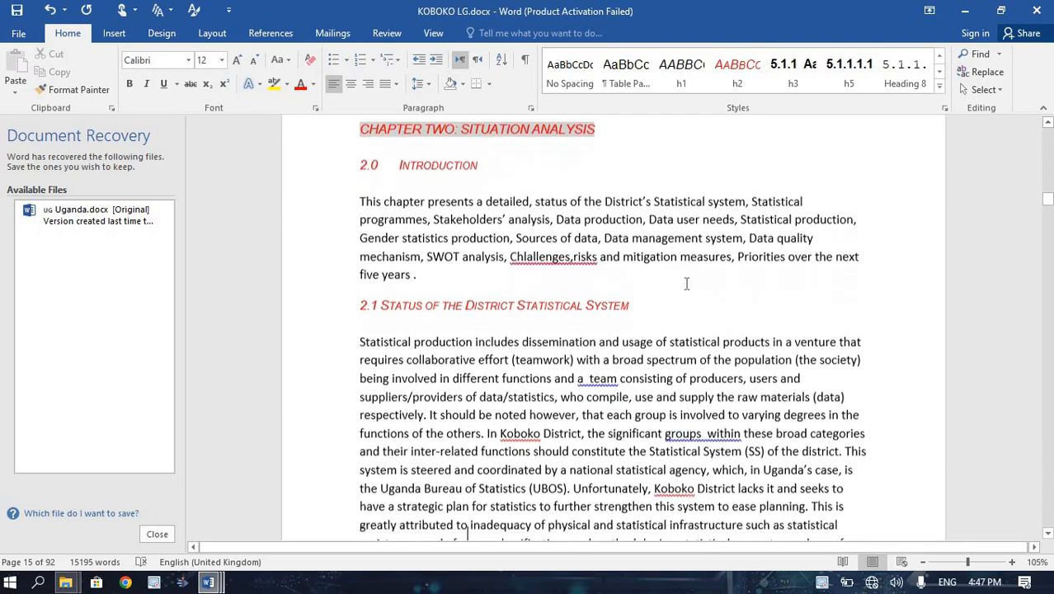
{"action": "key", "text": "Down"}
{"action": "key", "text": "Down"}
{"action": "key", "text": "Down"}
{"action": "key", "text": "Down"}
{"action": "key", "text": "Down"}
{"action": "key", "text": "Down"}
{"action": "key", "text": "Down"}
{"action": "key", "text": "Down"}
{"action": "key", "text": "Down"}
{"action": "key", "text": "Down"}
{"action": "key", "text": "Down"}
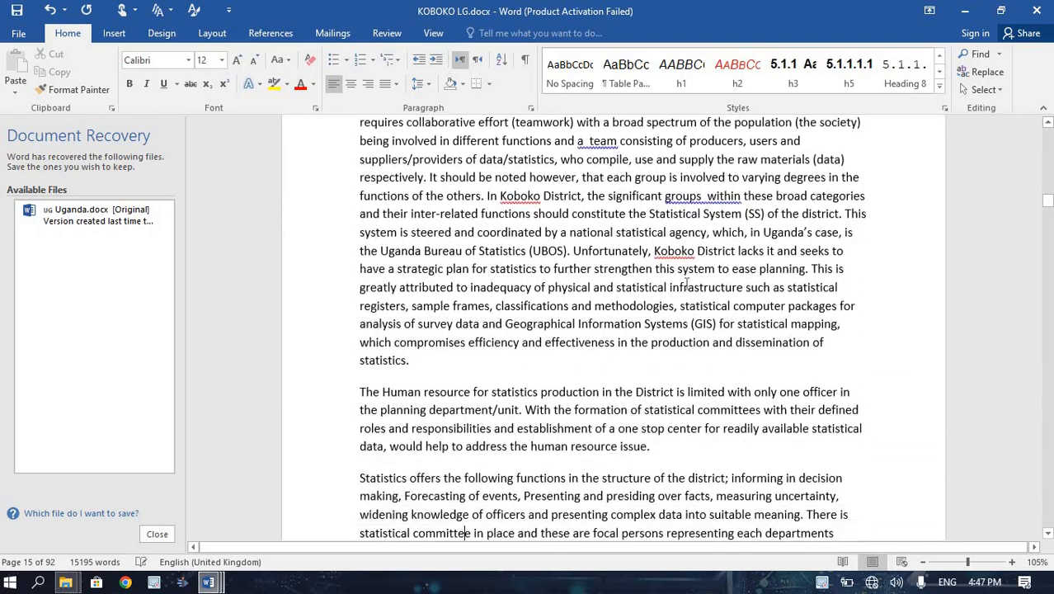
{"action": "key", "text": "Down"}
{"action": "key", "text": "Down"}
{"action": "key", "text": "Down"}
{"action": "key", "text": "Down"}
{"action": "key", "text": "Down"}
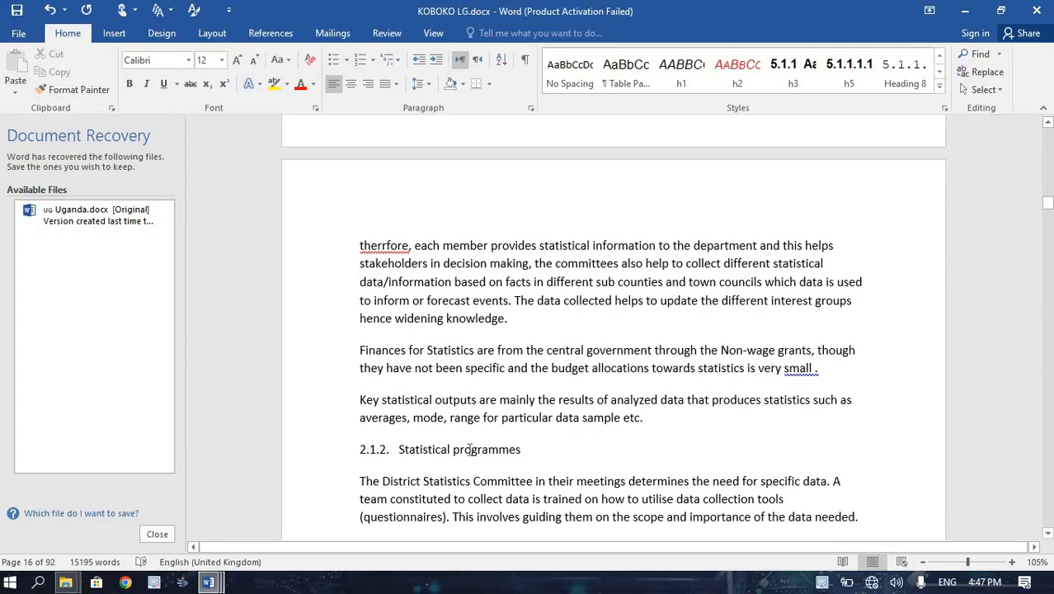
{"action": "left_click", "coordinate": [744, 79]}
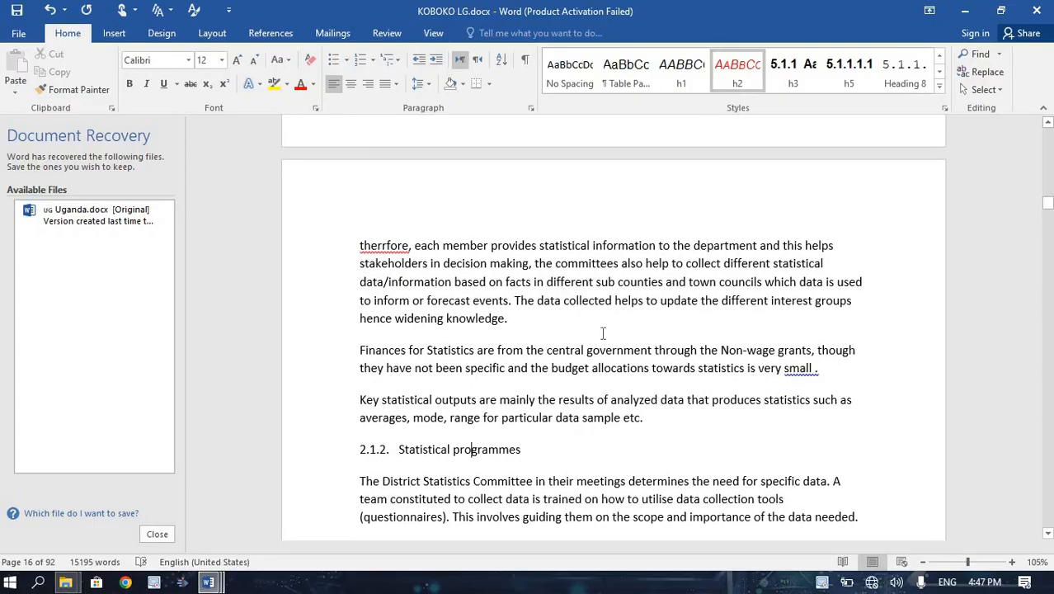
Apply the h2 style to the 2.2 Stakeholder Analysis heading
{"action": "key", "text": "Down"}
{"action": "key", "text": "Down"}
{"action": "key", "text": "Down"}
{"action": "key", "text": "Down"}
{"action": "key", "text": "Down"}
{"action": "key", "text": "Down"}
{"action": "key", "text": "Down"}
{"action": "key", "text": "Down"}
{"action": "key", "text": "Down"}
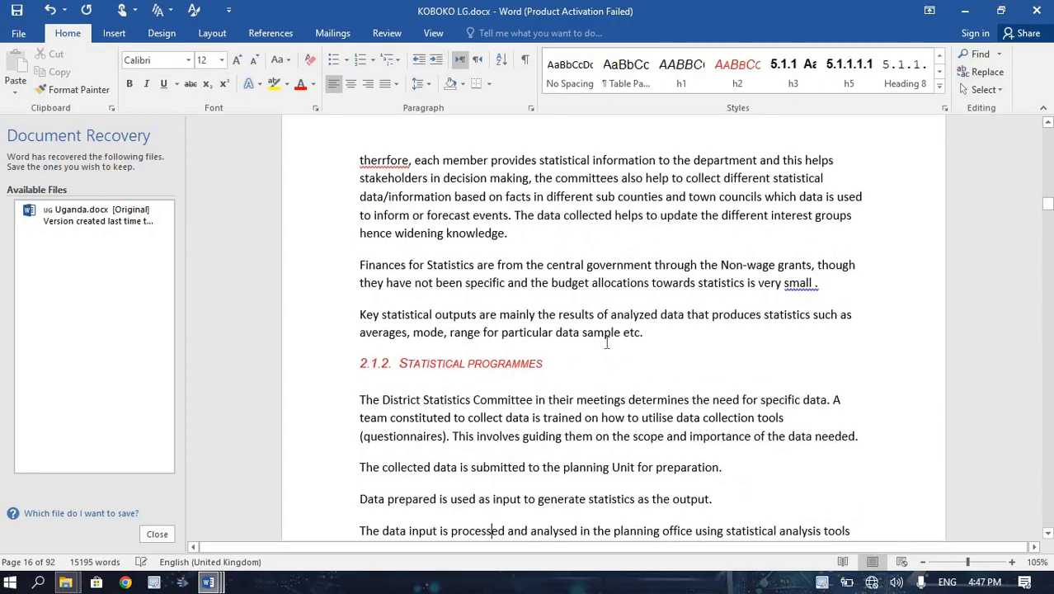
{"action": "key", "text": "Down"}
{"action": "key", "text": "Down"}
{"action": "key", "text": "Down"}
{"action": "key", "text": "Down"}
{"action": "key", "text": "Down"}
{"action": "key", "text": "Down"}
{"action": "key", "text": "Down"}
{"action": "key", "text": "Down"}
{"action": "key", "text": "Down"}
{"action": "key", "text": "Down"}
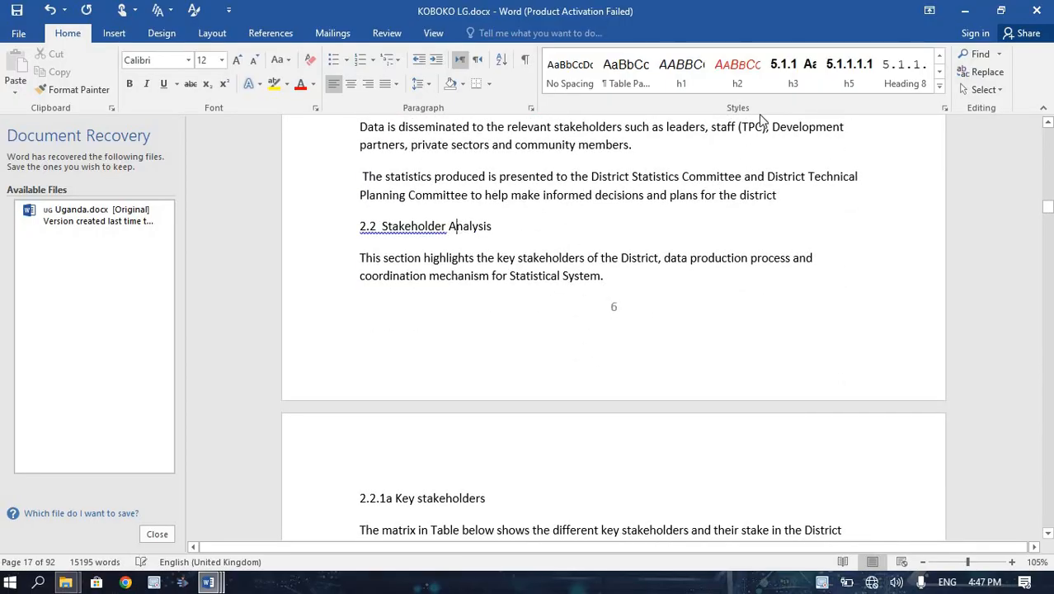
{"action": "left_click", "coordinate": [737, 70]}
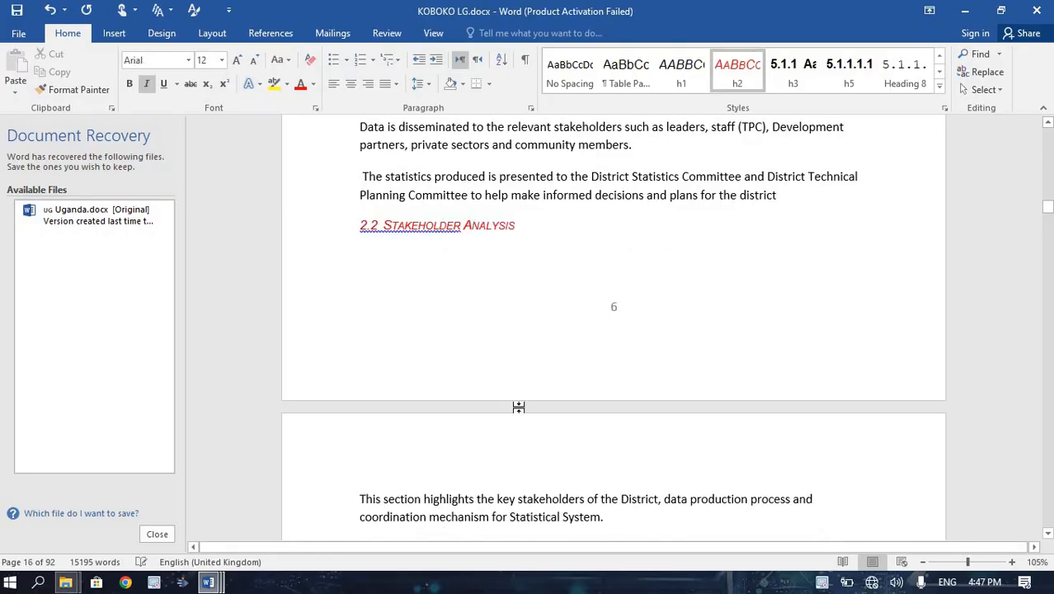
Apply the h2 style to the 2.2.1a Key stakeholders heading
{"action": "key", "text": "Down"}
{"action": "key", "text": "Down"}
{"action": "key", "text": "Down"}
{"action": "key", "text": "Down"}
{"action": "key", "text": "Down"}
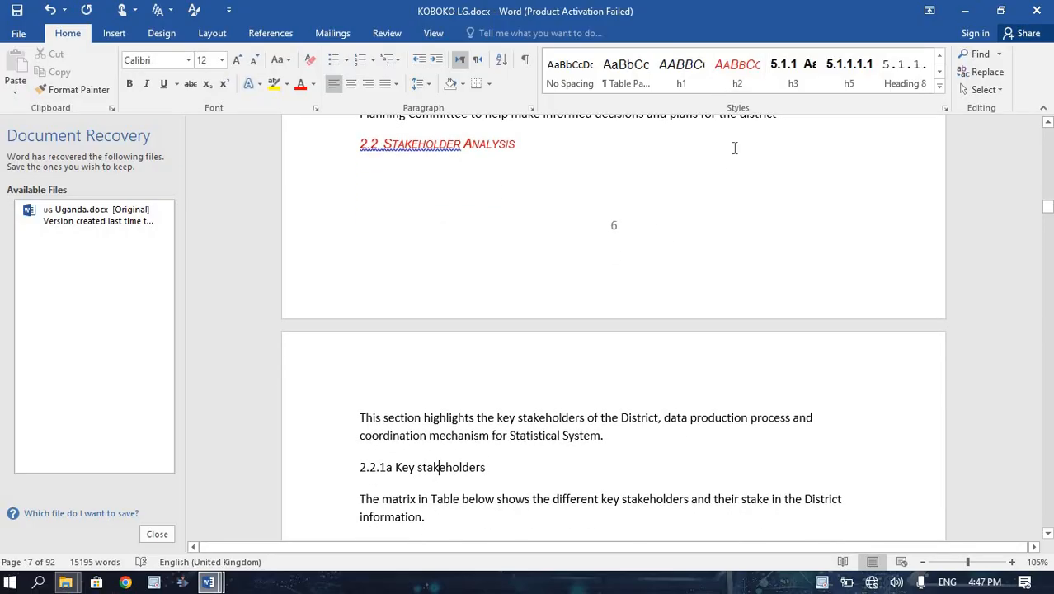
{"action": "left_click", "coordinate": [745, 81]}
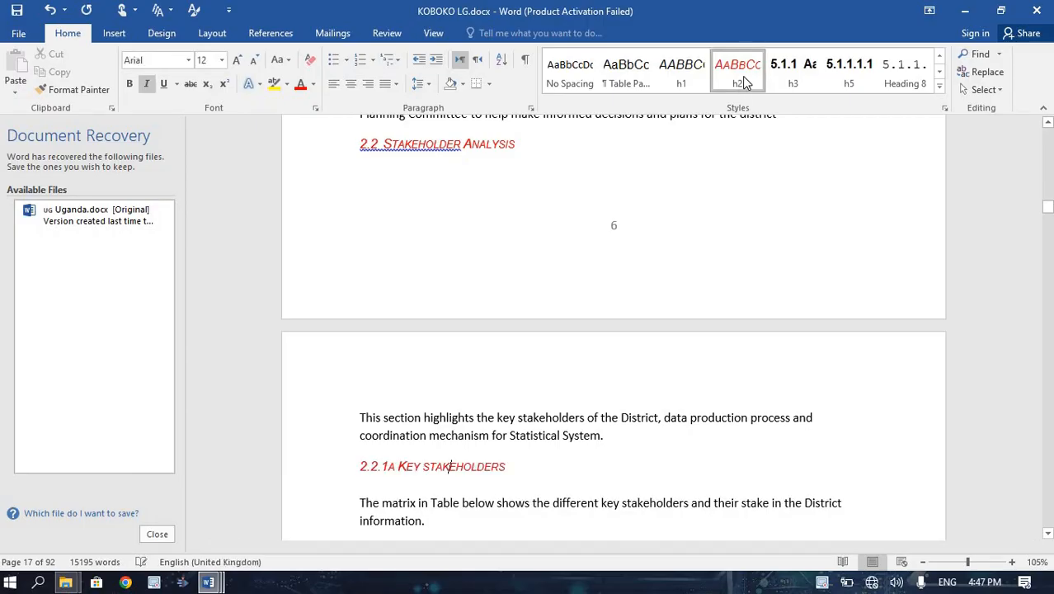
Apply the h2 style to the 2.2.1b Inter and Intra Sector Linkages heading below the stakeholders table
{"action": "key", "text": "Down"}
{"action": "key", "text": "Down"}
{"action": "key", "text": "Down"}
{"action": "key", "text": "Down"}
{"action": "key", "text": "Down"}
{"action": "key", "text": "Down"}
{"action": "key", "text": "Down"}
{"action": "key", "text": "Down"}
{"action": "key", "text": "Down"}
{"action": "key", "text": "Down"}
{"action": "key", "text": "Down"}
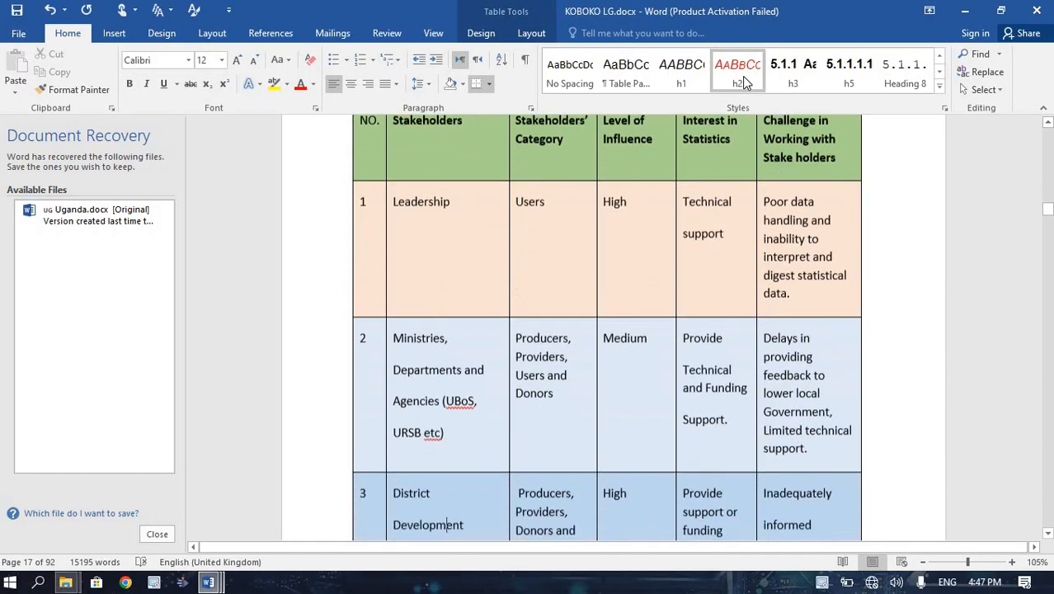
{"action": "key", "text": "Down"}
{"action": "key", "text": "Down"}
{"action": "key", "text": "Down"}
{"action": "key", "text": "Down"}
{"action": "key", "text": "Down"}
{"action": "scroll", "coordinate": [402, 487], "scroll_direction": "down", "scroll_amount": 1}
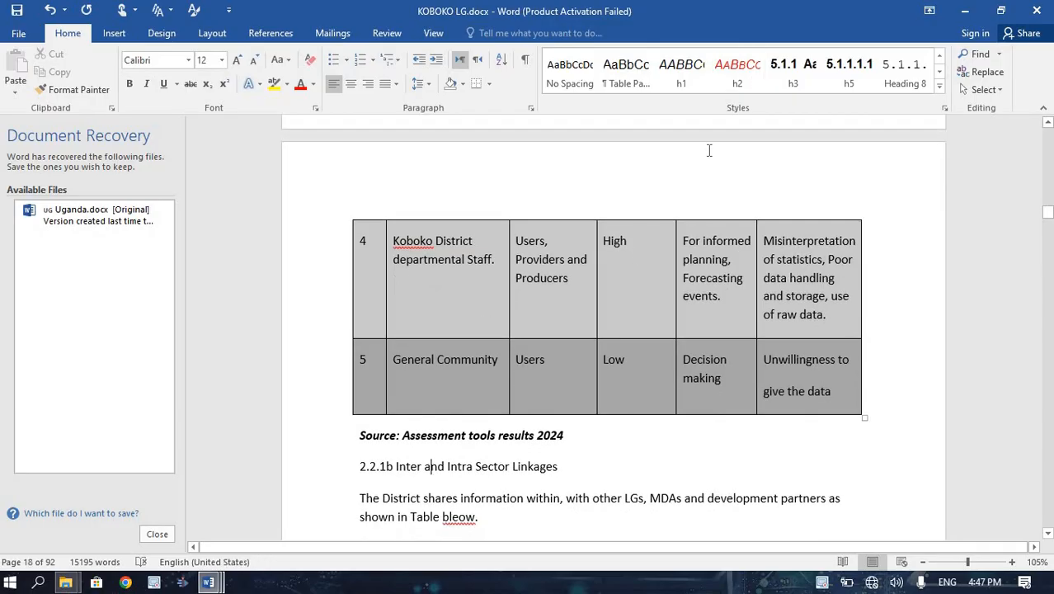
{"action": "left_click", "coordinate": [743, 79]}
Apply the h2 style to the 2.2.3 Coordination mechanisms heading
{"action": "key", "text": "Down"}
{"action": "key", "text": "Down"}
{"action": "key", "text": "Down"}
{"action": "key", "text": "Down"}
{"action": "key", "text": "Down"}
{"action": "key", "text": "Down"}
{"action": "key", "text": "Down"}
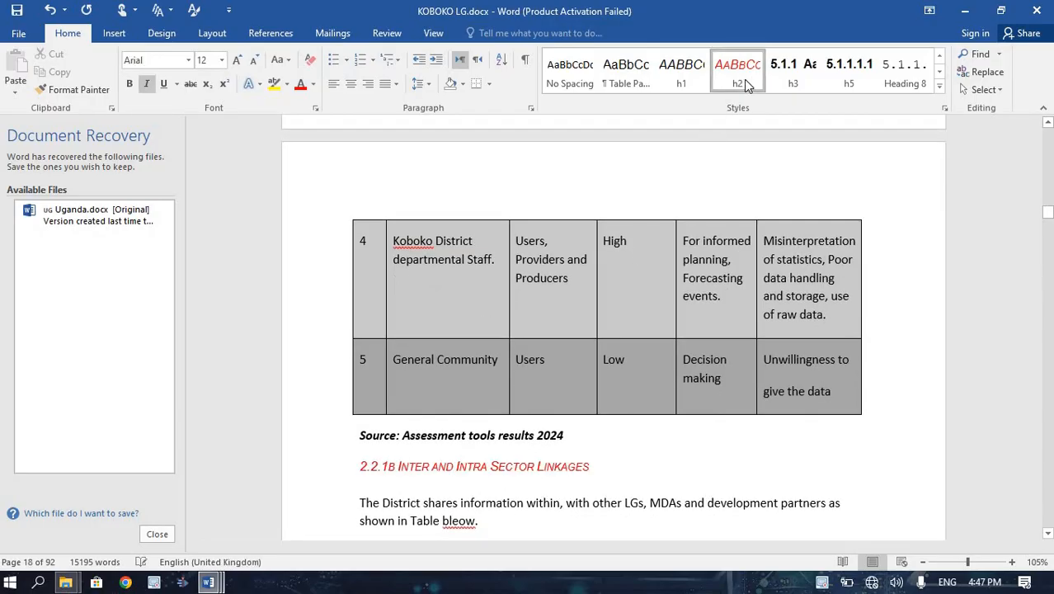
{"action": "key", "text": "Down"}
{"action": "key", "text": "Down"}
{"action": "key", "text": "Down"}
{"action": "key", "text": "Down"}
{"action": "key", "text": "Down"}
{"action": "key", "text": "Down"}
{"action": "key", "text": "Down"}
{"action": "key", "text": "Down"}
{"action": "key", "text": "Down"}
{"action": "key", "text": "Down"}
{"action": "key", "text": "Down"}
{"action": "key", "text": "Down"}
{"action": "key", "text": "Down"}
{"action": "key", "text": "Down"}
{"action": "key", "text": "Down"}
{"action": "key", "text": "Down"}
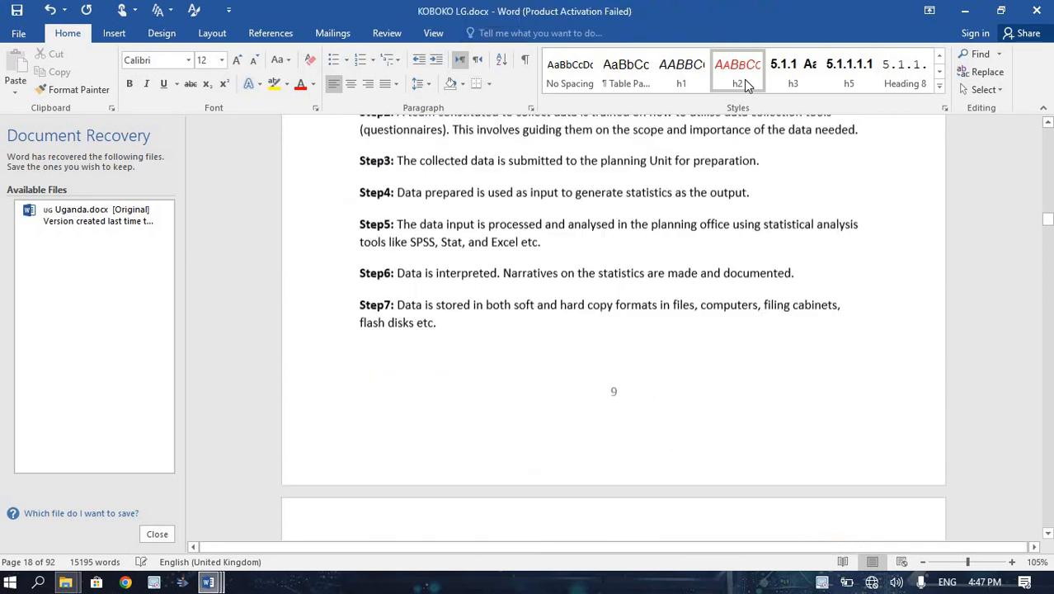
{"action": "key", "text": "Down"}
{"action": "key", "text": "Down"}
{"action": "key", "text": "Down"}
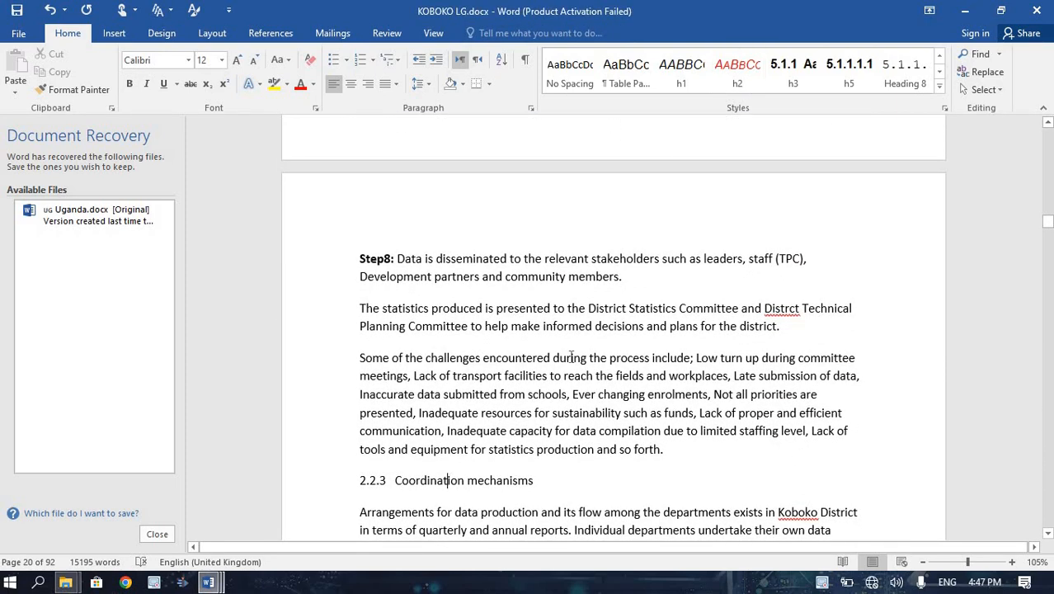
{"action": "left_click", "coordinate": [737, 73]}
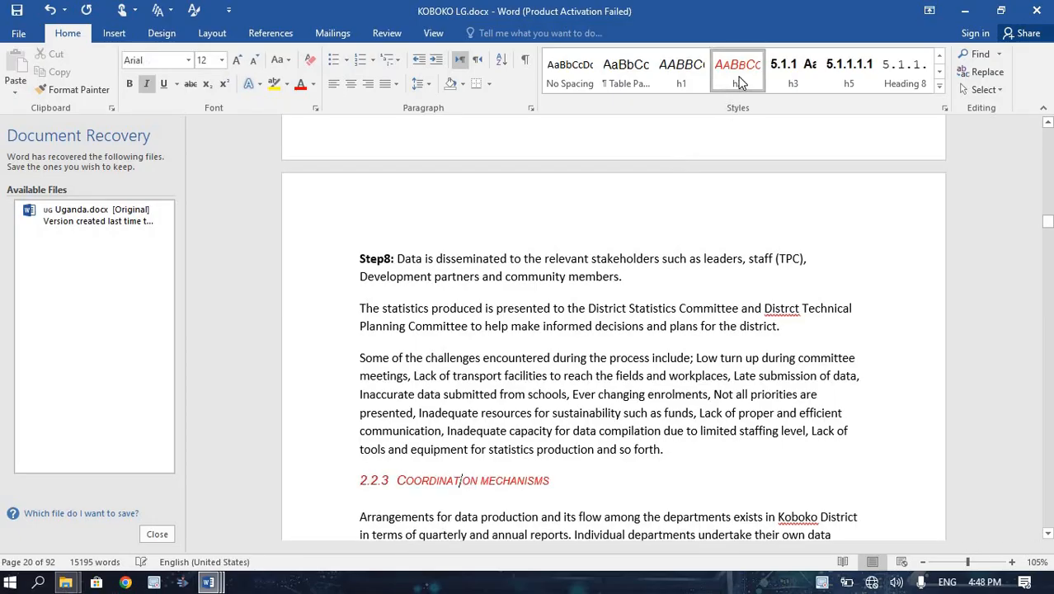
Apply the h2 style to the 2.3 Data Production heading
{"action": "key", "text": "Down"}
{"action": "key", "text": "Down"}
{"action": "key", "text": "Down"}
{"action": "key", "text": "Down"}
{"action": "key", "text": "Down"}
{"action": "key", "text": "Down"}
{"action": "key", "text": "Down"}
{"action": "key", "text": "Down"}
{"action": "key", "text": "Down"}
{"action": "key", "text": "Down"}
{"action": "key", "text": "Down"}
{"action": "key", "text": "Down"}
{"action": "key", "text": "Down"}
{"action": "key", "text": "Down"}
{"action": "key", "text": "Down"}
{"action": "key", "text": "Down"}
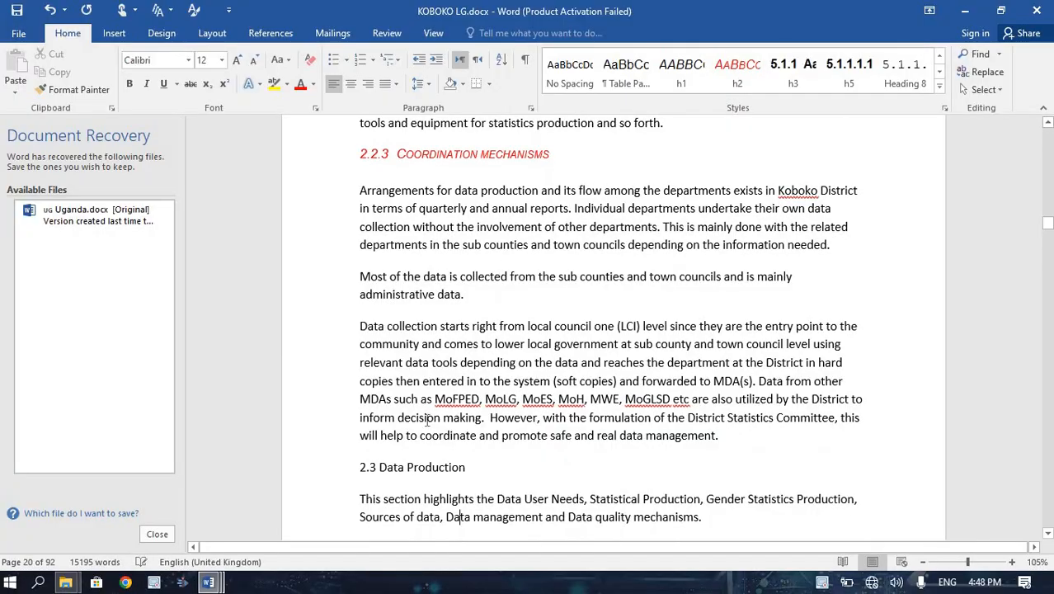
{"action": "left_click", "coordinate": [430, 468]}
{"action": "left_click", "coordinate": [739, 72]}
Apply the h2 style to the 2.3.1 Data User Needs heading
{"action": "key", "text": "Down"}
{"action": "key", "text": "Down"}
{"action": "key", "text": "Down"}
{"action": "key", "text": "Down"}
{"action": "key", "text": "Down"}
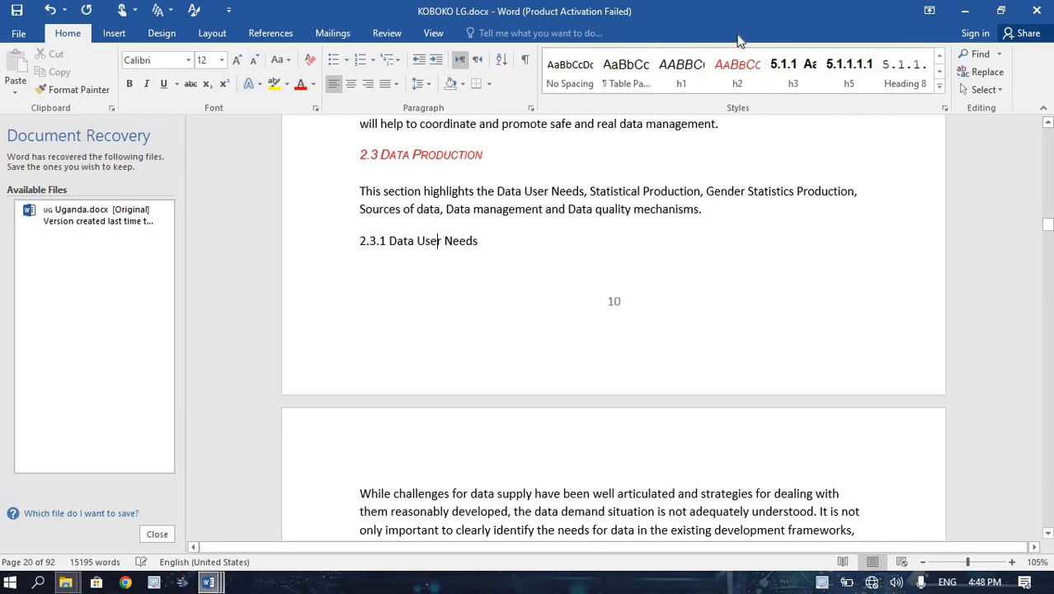
{"action": "left_click", "coordinate": [747, 70]}
Apply the h2 style to the 2.3.2 Statistical data production heading below the data needs table
{"action": "key", "text": "Down"}
{"action": "key", "text": "Down"}
{"action": "key", "text": "Down"}
{"action": "key", "text": "Down"}
{"action": "key", "text": "Down"}
{"action": "key", "text": "Down"}
{"action": "key", "text": "Down"}
{"action": "key", "text": "Down"}
{"action": "key", "text": "Down"}
{"action": "key", "text": "Down"}
{"action": "key", "text": "Down"}
{"action": "key", "text": "Down"}
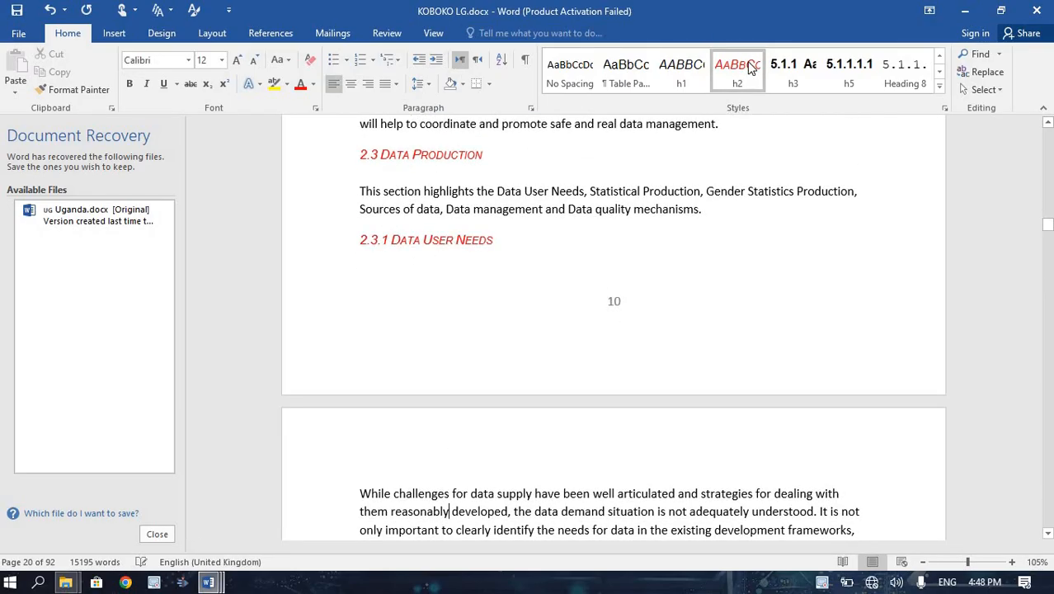
{"action": "key", "text": "Down"}
{"action": "key", "text": "Down"}
{"action": "key", "text": "Down"}
{"action": "key", "text": "Down"}
{"action": "key", "text": "Down"}
{"action": "key", "text": "Down"}
{"action": "key", "text": "Down"}
{"action": "key", "text": "Down"}
{"action": "key", "text": "Down"}
{"action": "key", "text": "Down"}
{"action": "key", "text": "Down"}
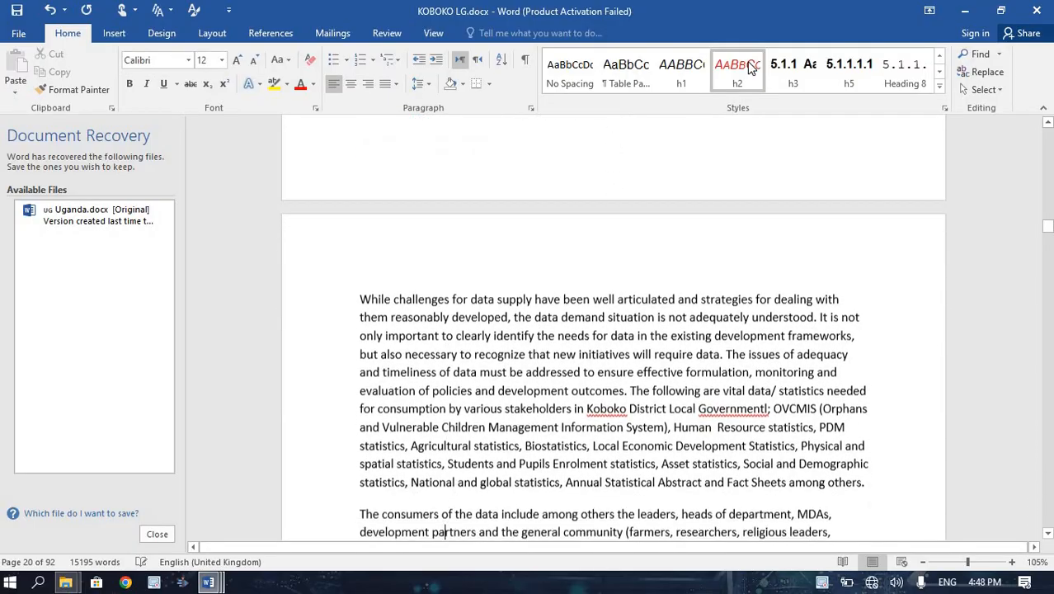
{"action": "key", "text": "Down"}
{"action": "key", "text": "Down"}
{"action": "key", "text": "Down"}
{"action": "key", "text": "Down"}
{"action": "key", "text": "Down"}
{"action": "key", "text": "Down"}
{"action": "key", "text": "Down"}
{"action": "key", "text": "Down"}
{"action": "key", "text": "Down"}
{"action": "key", "text": "Down"}
{"action": "key", "text": "Down"}
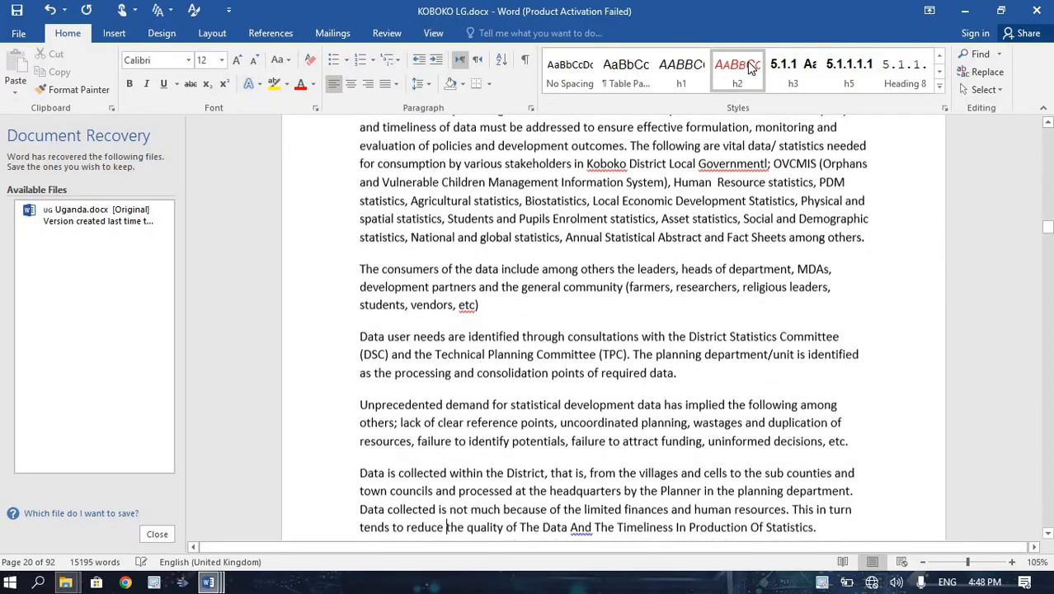
{"action": "key", "text": "Down"}
{"action": "key", "text": "Down"}
{"action": "key", "text": "Down"}
{"action": "key", "text": "Down"}
{"action": "key", "text": "Down"}
{"action": "key", "text": "Down"}
{"action": "key", "text": "Down"}
{"action": "key", "text": "Down"}
{"action": "key", "text": "Down"}
{"action": "key", "text": "Down"}
{"action": "key", "text": "Down"}
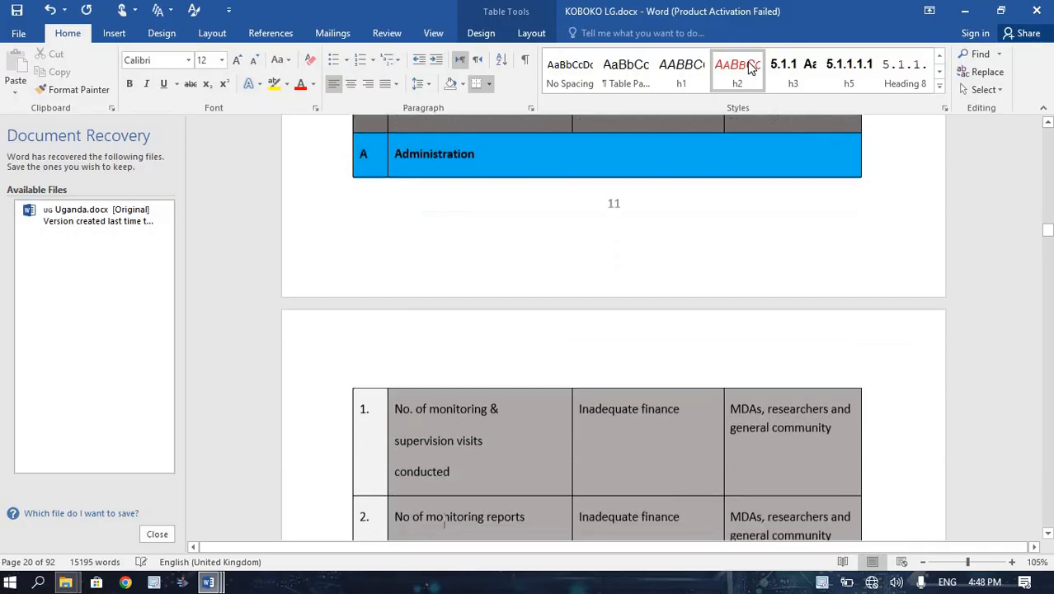
{"action": "key", "text": "Down"}
{"action": "key", "text": "Down"}
{"action": "key", "text": "Down"}
{"action": "key", "text": "Down"}
{"action": "key", "text": "Down"}
{"action": "key", "text": "Down"}
{"action": "key", "text": "Down"}
{"action": "key", "text": "Down"}
{"action": "key", "text": "Down"}
{"action": "key", "text": "Down"}
{"action": "key", "text": "Down"}
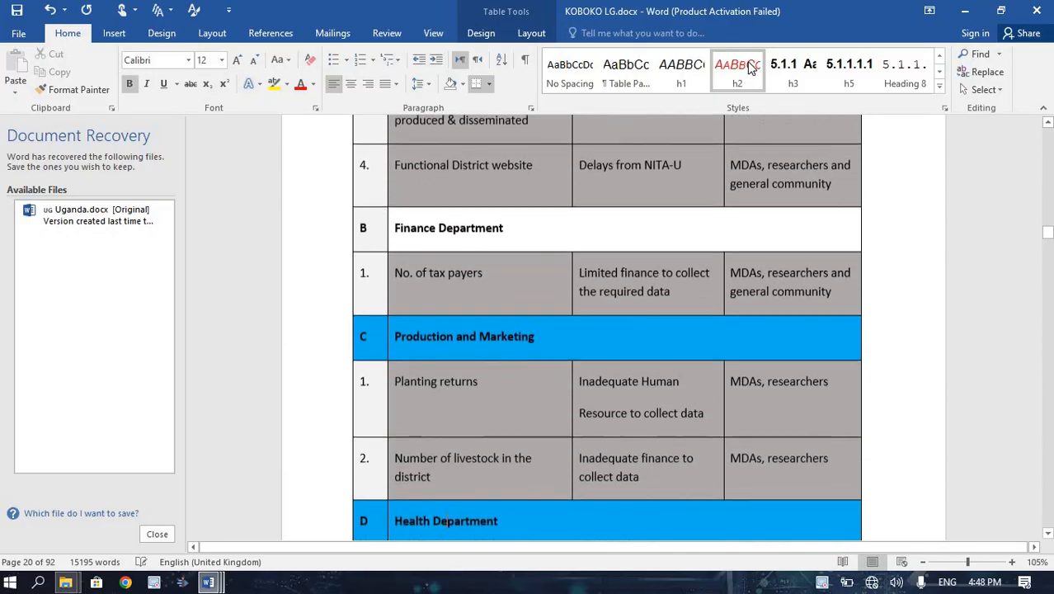
{"action": "key", "text": "Down"}
{"action": "key", "text": "Down"}
{"action": "key", "text": "Down"}
{"action": "key", "text": "Down"}
{"action": "key", "text": "Down"}
{"action": "key", "text": "Down"}
{"action": "key", "text": "Down"}
{"action": "key", "text": "Down"}
{"action": "key", "text": "Down"}
{"action": "key", "text": "Down"}
{"action": "key", "text": "Down"}
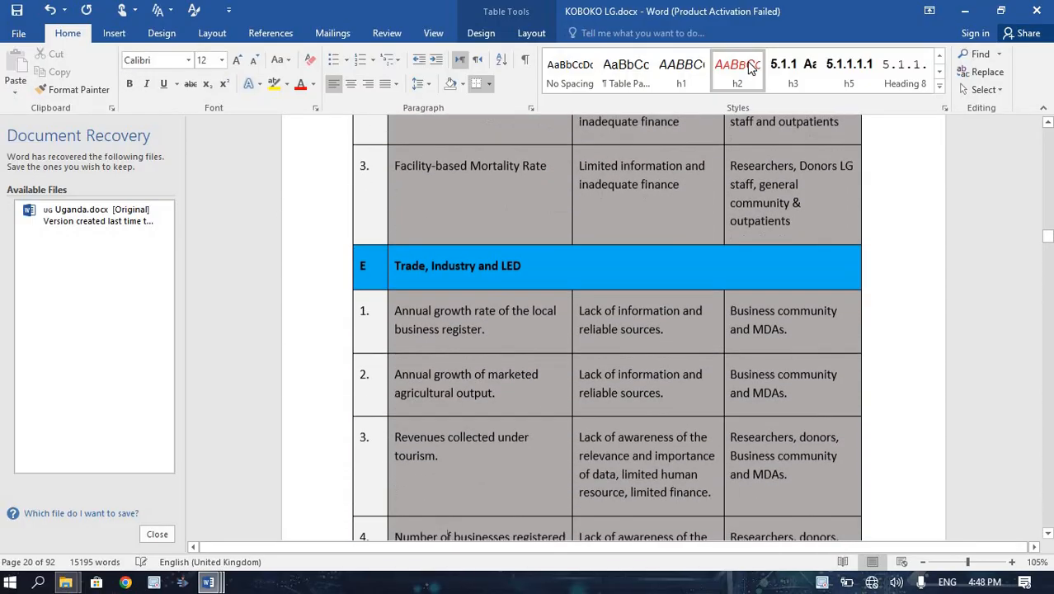
{"action": "key", "text": "Down"}
{"action": "key", "text": "Down"}
{"action": "key", "text": "Down"}
{"action": "key", "text": "Down"}
{"action": "key", "text": "Down"}
{"action": "key", "text": "Down"}
{"action": "key", "text": "Down"}
{"action": "key", "text": "Down"}
{"action": "key", "text": "Down"}
{"action": "key", "text": "Down"}
{"action": "key", "text": "Down"}
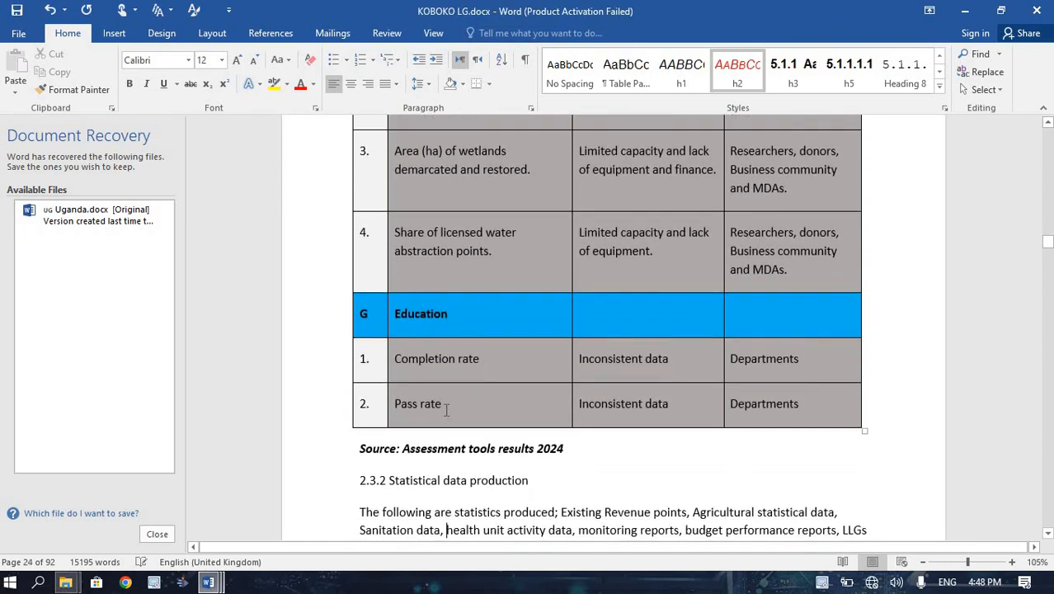
{"action": "left_click", "coordinate": [443, 485]}
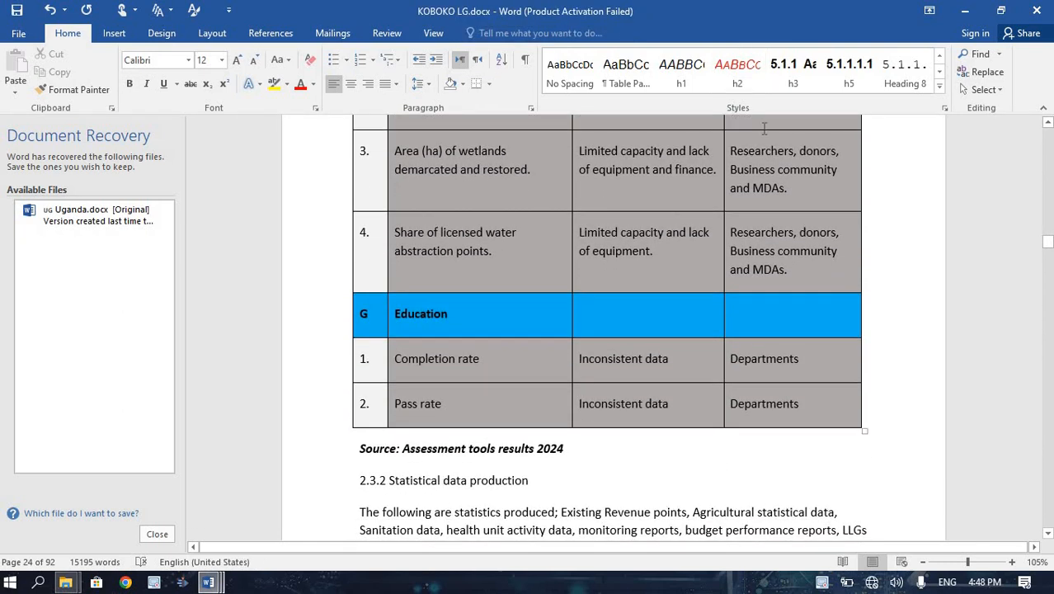
{"action": "left_click", "coordinate": [742, 72]}
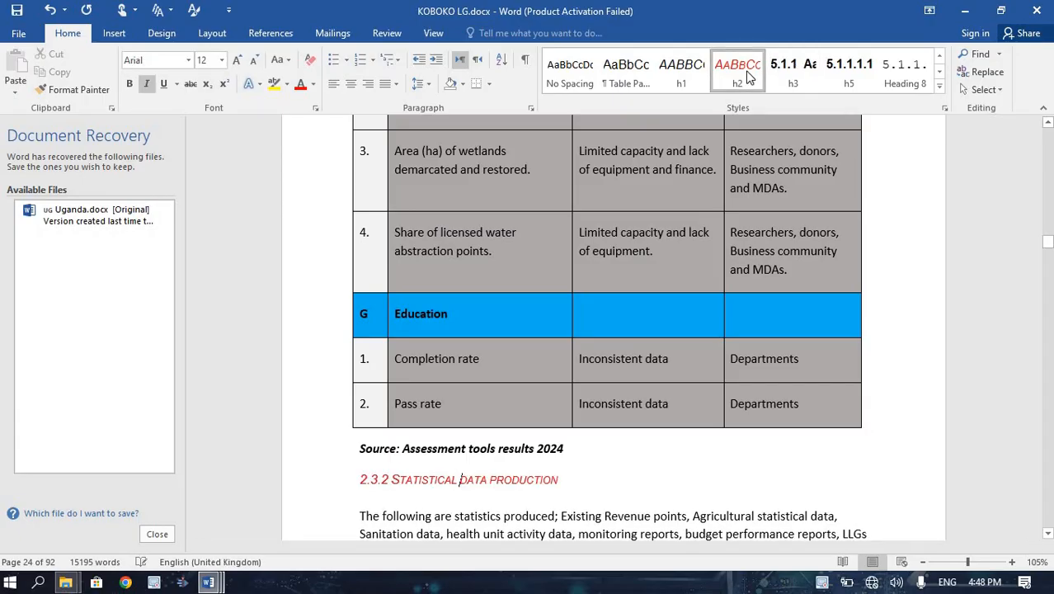
Apply the h2 style to the 2.3.3 Gender Statistics production heading
{"action": "key", "text": "Down"}
{"action": "key", "text": "Down"}
{"action": "key", "text": "Down"}
{"action": "key", "text": "Down"}
{"action": "key", "text": "Down"}
{"action": "key", "text": "Down"}
{"action": "key", "text": "Down"}
{"action": "key", "text": "Down"}
{"action": "key", "text": "Down"}
{"action": "key", "text": "Down"}
{"action": "key", "text": "Down"}
{"action": "key", "text": "Down"}
{"action": "key", "text": "Down"}
{"action": "key", "text": "Down"}
{"action": "key", "text": "Down"}
{"action": "key", "text": "Down"}
{"action": "key", "text": "Down"}
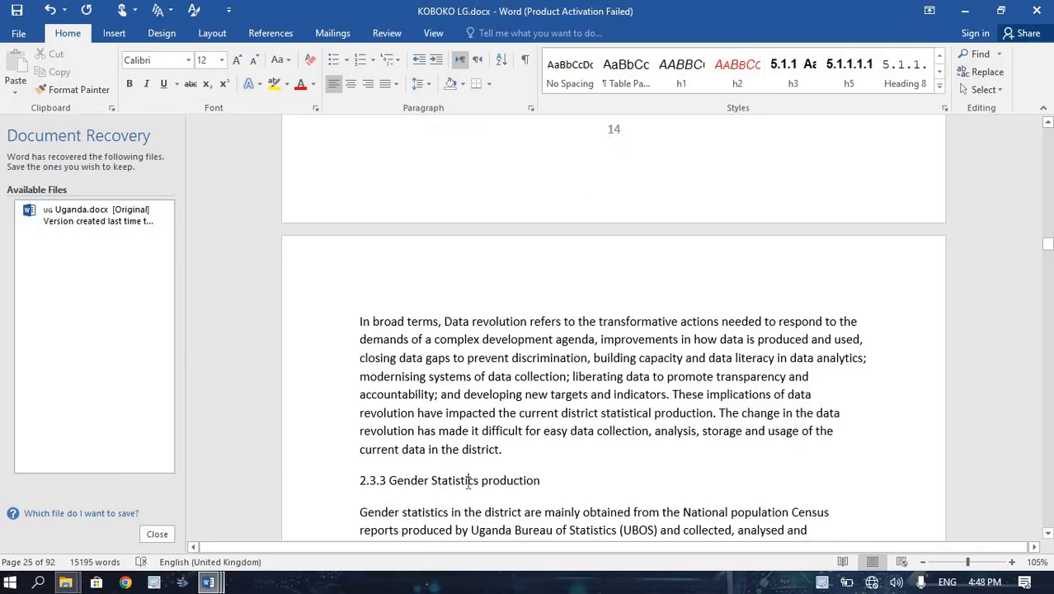
{"action": "left_click", "coordinate": [468, 481]}
{"action": "left_click", "coordinate": [741, 73]}
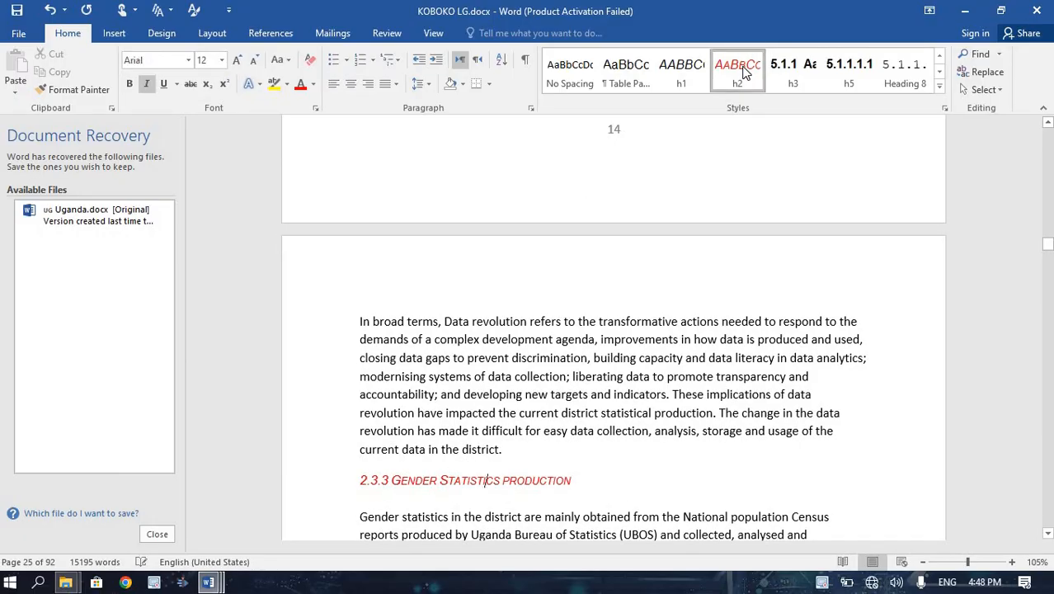
Apply the h2 style to the 2.3.4 Sources of data heading
{"action": "key", "text": "Down"}
{"action": "key", "text": "Down"}
{"action": "key", "text": "Down"}
{"action": "key", "text": "Down"}
{"action": "key", "text": "Down"}
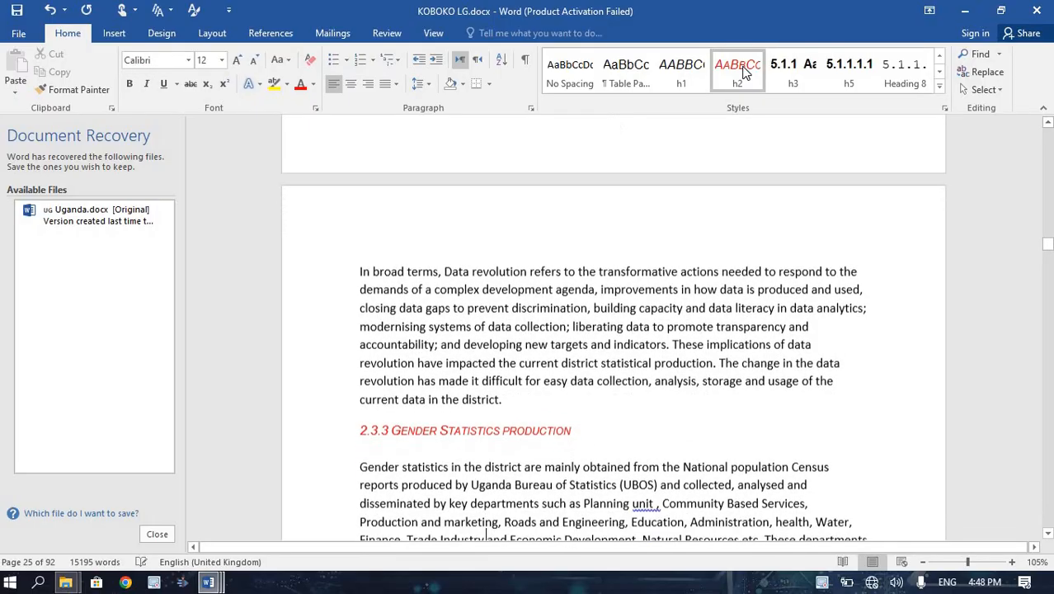
{"action": "key", "text": "Down"}
{"action": "key", "text": "Down"}
{"action": "key", "text": "Down"}
{"action": "key", "text": "Down"}
{"action": "key", "text": "Down"}
{"action": "key", "text": "Down"}
{"action": "key", "text": "Down"}
{"action": "key", "text": "Down"}
{"action": "key", "text": "Down"}
{"action": "key", "text": "Down"}
{"action": "key", "text": "Down"}
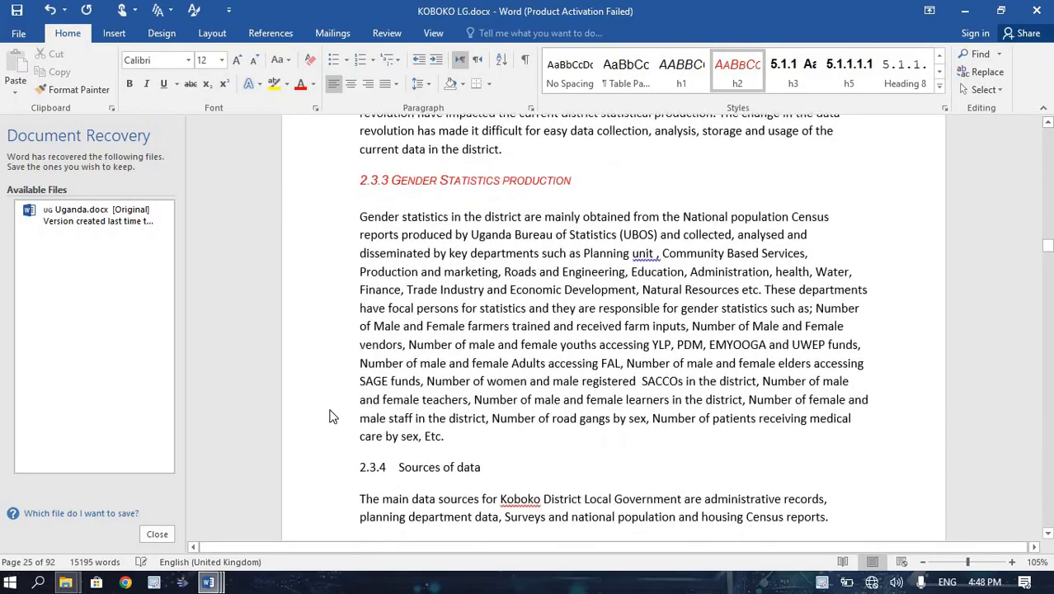
{"action": "key", "text": "Down"}
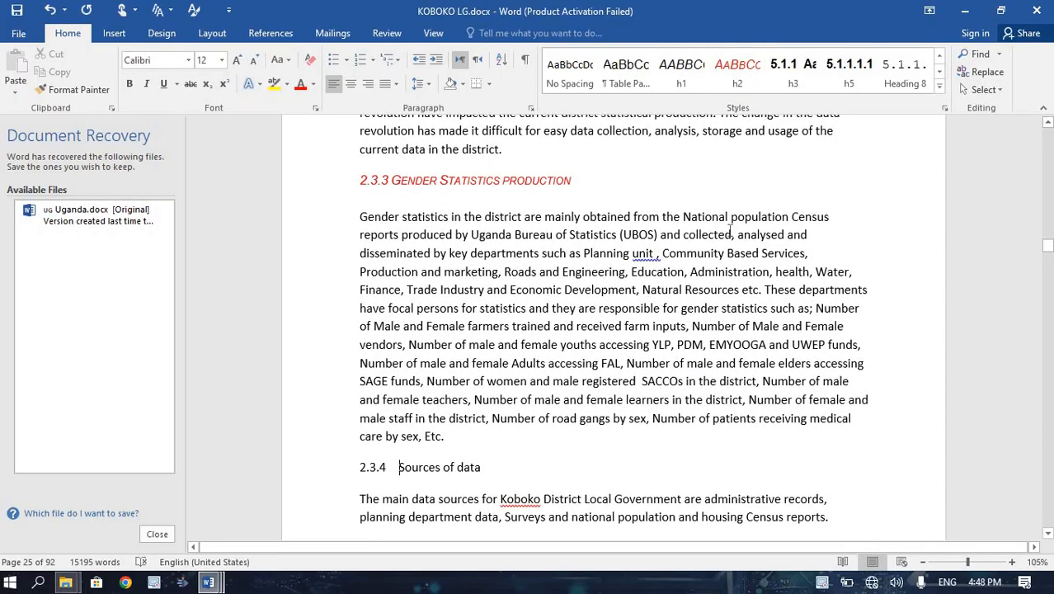
{"action": "left_click", "coordinate": [753, 74]}
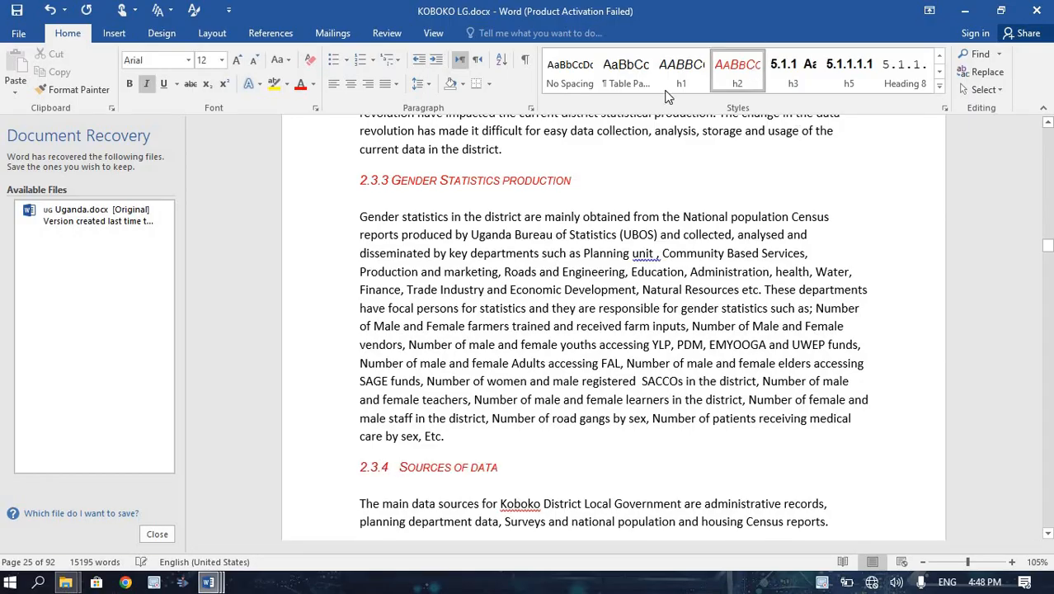
{"action": "left_click", "coordinate": [359, 164]}
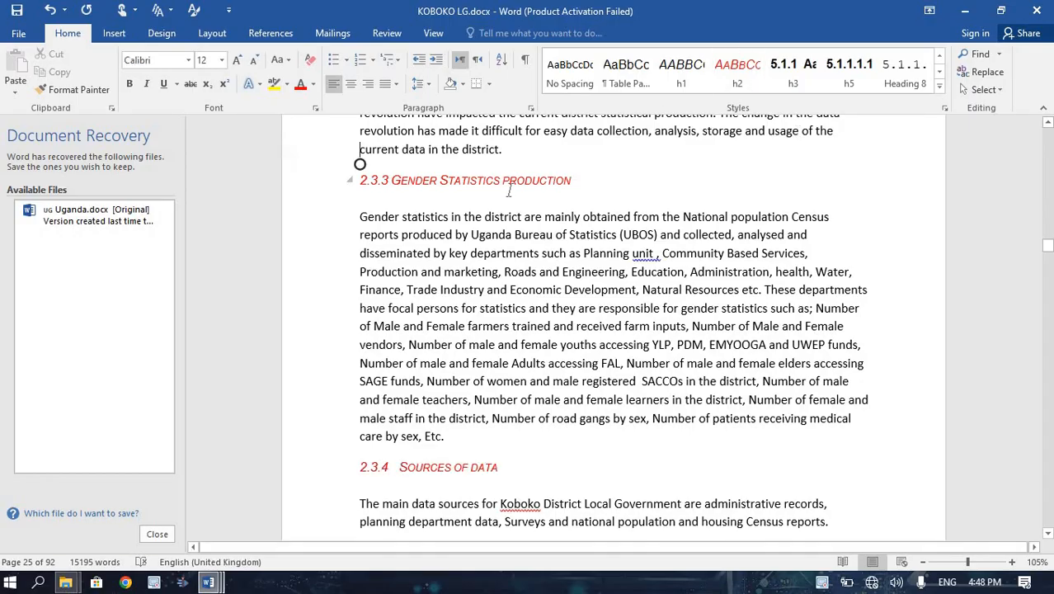
{"action": "scroll", "coordinate": [769, 53], "scroll_direction": "down", "scroll_amount": 1}
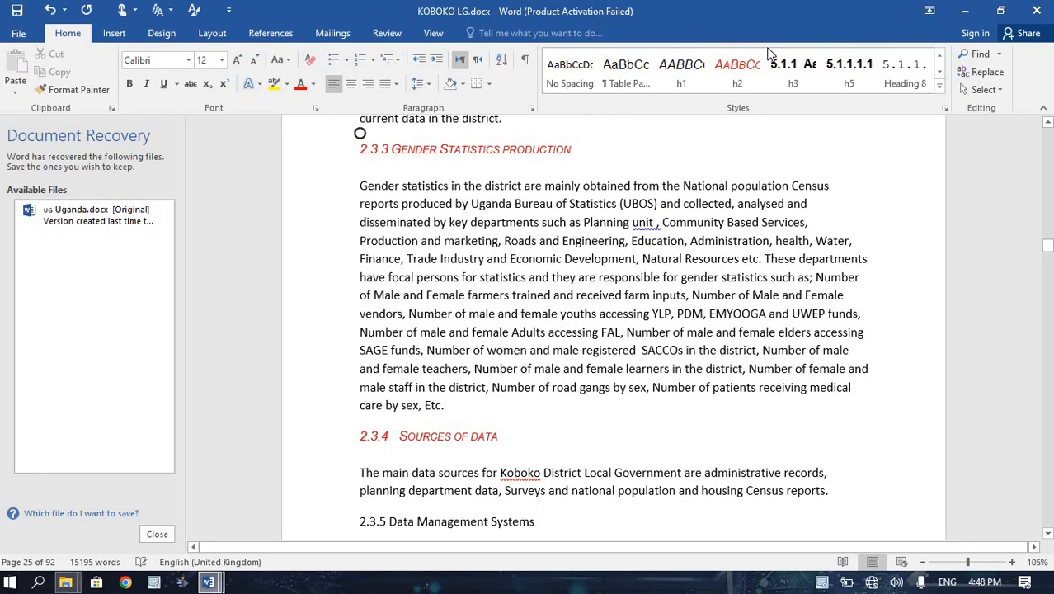
{"action": "right_click", "coordinate": [845, 111]}
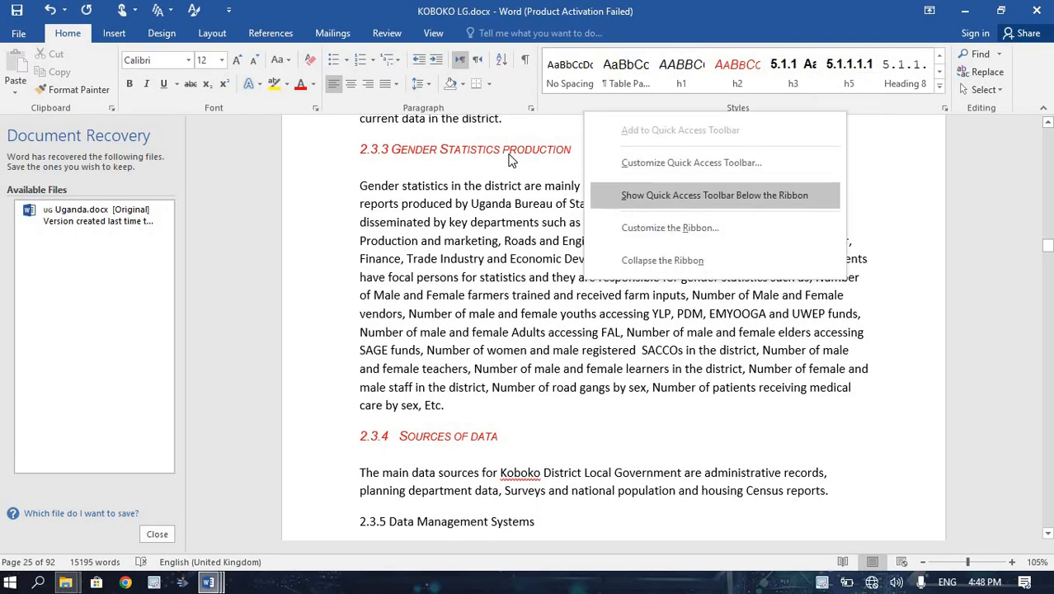
{"action": "left_click", "coordinate": [488, 201]}
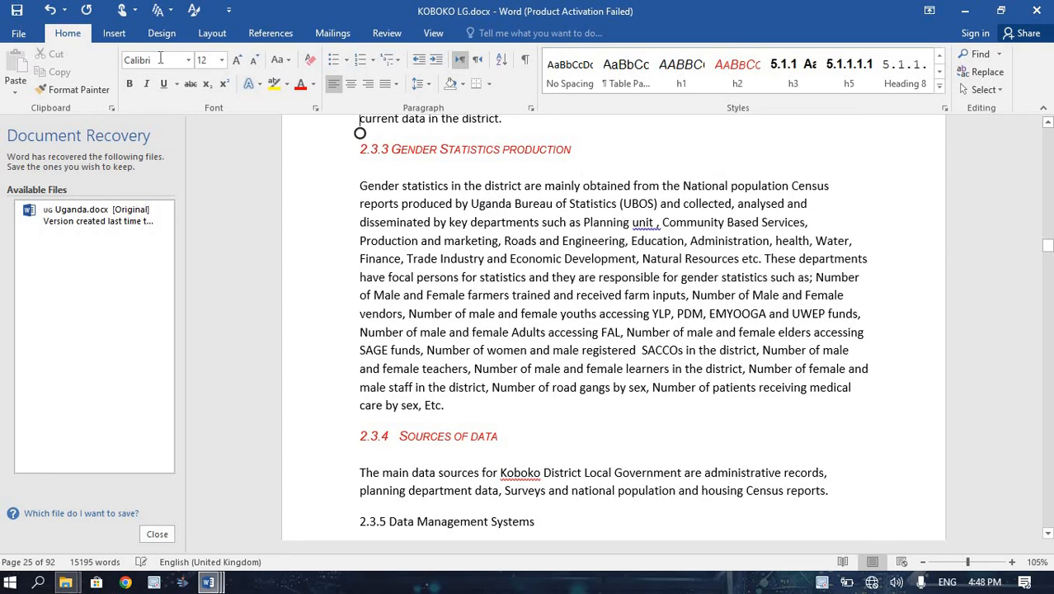
Insert a page break before the List of Acronyms heading in the front pages, so that it starts on a new page
{"action": "left_click", "coordinate": [113, 35]}
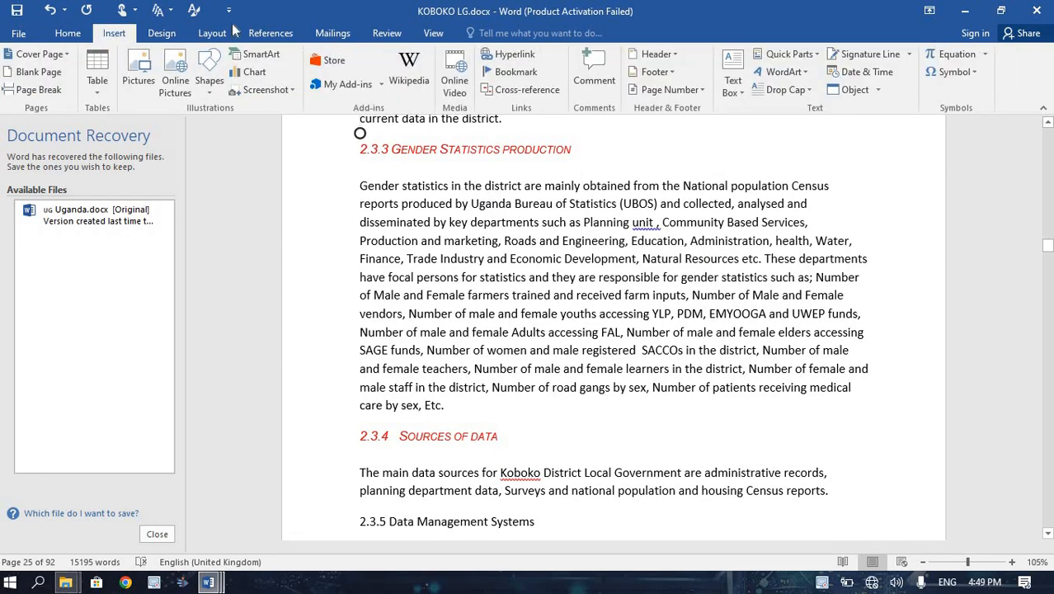
{"action": "left_click", "coordinate": [288, 34]}
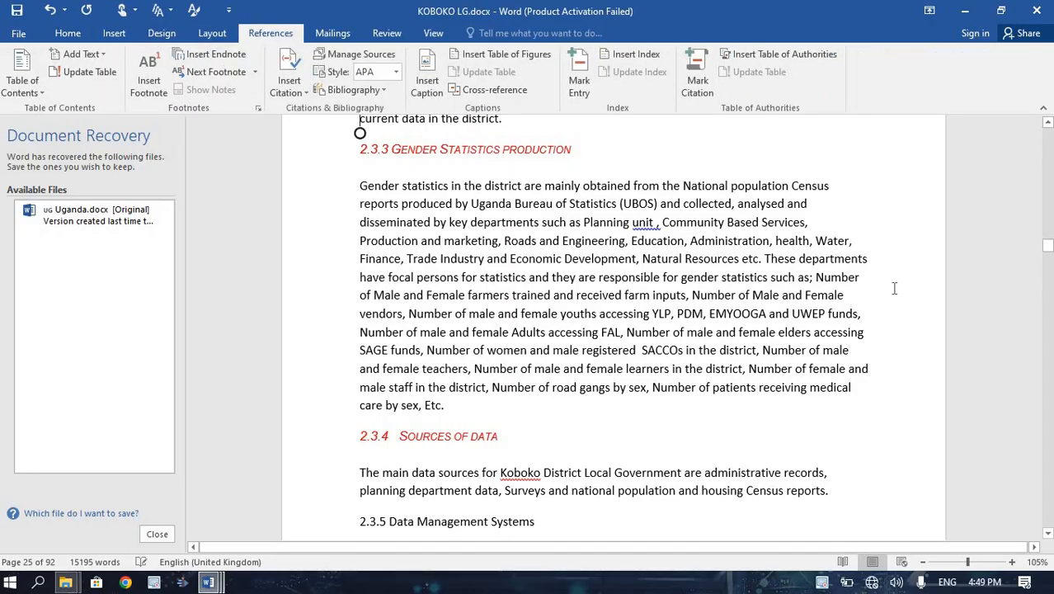
{"action": "left_click_drag", "start_coordinate": [1047, 246], "coordinate": [1047, 130]}
{"action": "left_click", "coordinate": [997, 528]}
{"action": "key", "text": "Down"}
{"action": "key", "text": "Down"}
{"action": "key", "text": "Down"}
{"action": "key", "text": "Down"}
{"action": "key", "text": "Down"}
{"action": "key", "text": "Down"}
{"action": "key", "text": "Down"}
{"action": "key", "text": "Down"}
{"action": "key", "text": "Down"}
{"action": "key", "text": "Down"}
{"action": "key", "text": "Down"}
{"action": "key", "text": "Down"}
{"action": "key", "text": "Down"}
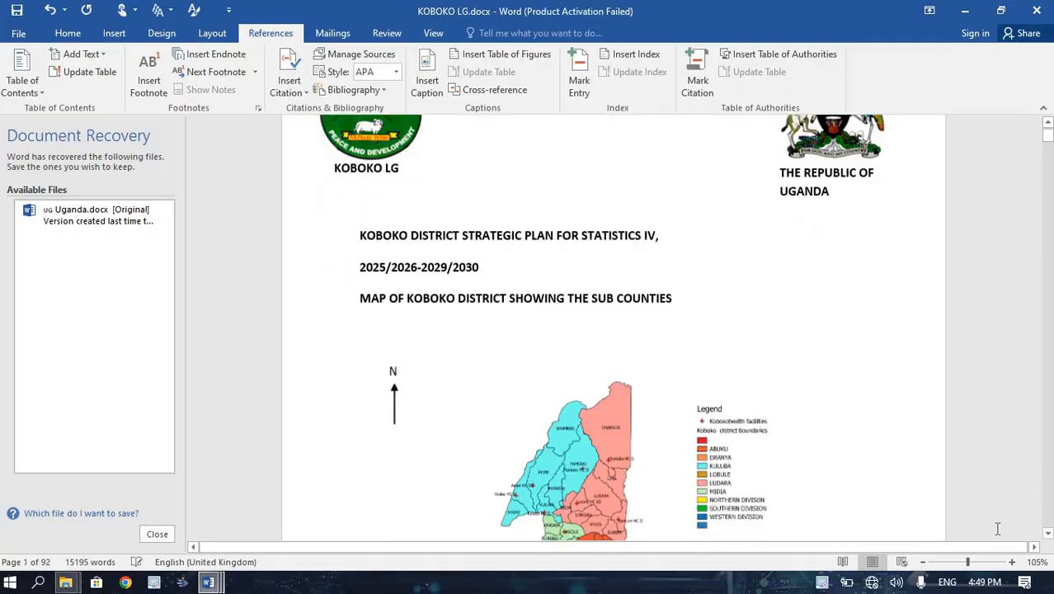
{"action": "key", "text": "Down"}
{"action": "key", "text": "Down"}
{"action": "key", "text": "Down"}
{"action": "key", "text": "Down"}
{"action": "key", "text": "Down"}
{"action": "key", "text": "Down"}
{"action": "key", "text": "Down"}
{"action": "key", "text": "Down"}
{"action": "key", "text": "Down"}
{"action": "key", "text": "Down"}
{"action": "key", "text": "Down"}
{"action": "key", "text": "Down"}
{"action": "key", "text": "Down"}
{"action": "key", "text": "Down"}
{"action": "key", "text": "Down"}
{"action": "key", "text": "Down"}
{"action": "key", "text": "Down"}
{"action": "key", "text": "Down"}
{"action": "key", "text": "Down"}
{"action": "key", "text": "Down"}
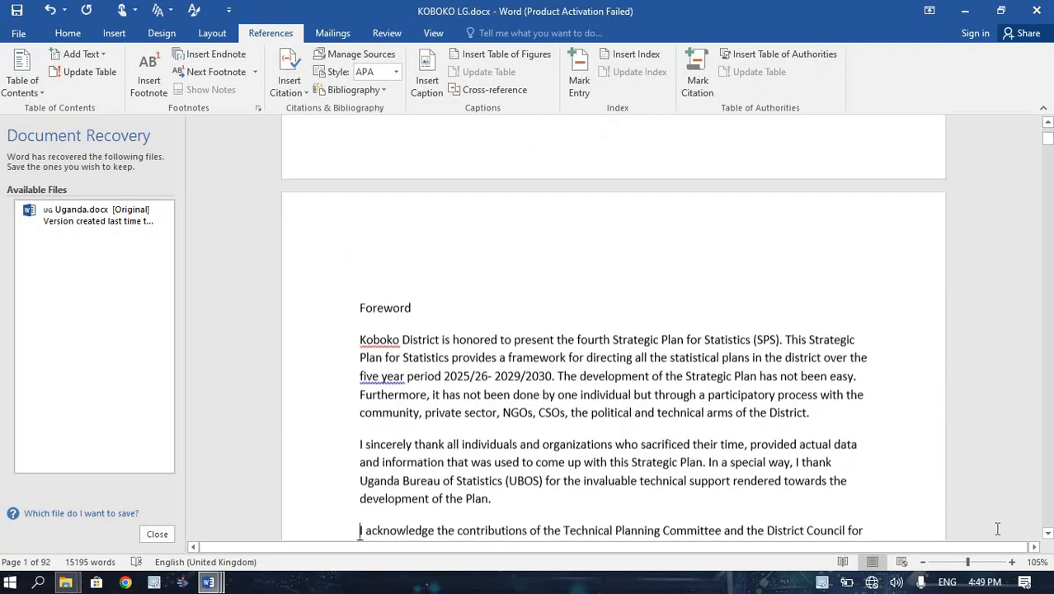
{"action": "key", "text": "Down"}
{"action": "key", "text": "Down"}
{"action": "key", "text": "Down"}
{"action": "key", "text": "Down"}
{"action": "key", "text": "Down"}
{"action": "key", "text": "Down"}
{"action": "key", "text": "Down"}
{"action": "key", "text": "Down"}
{"action": "key", "text": "Down"}
{"action": "key", "text": "Down"}
{"action": "key", "text": "Down"}
{"action": "key", "text": "Down"}
{"action": "key", "text": "Down"}
{"action": "key", "text": "Down"}
{"action": "key", "text": "Down"}
{"action": "key", "text": "Down"}
{"action": "key", "text": "Down"}
{"action": "key", "text": "Down"}
{"action": "key", "text": "Down"}
{"action": "key", "text": "Down"}
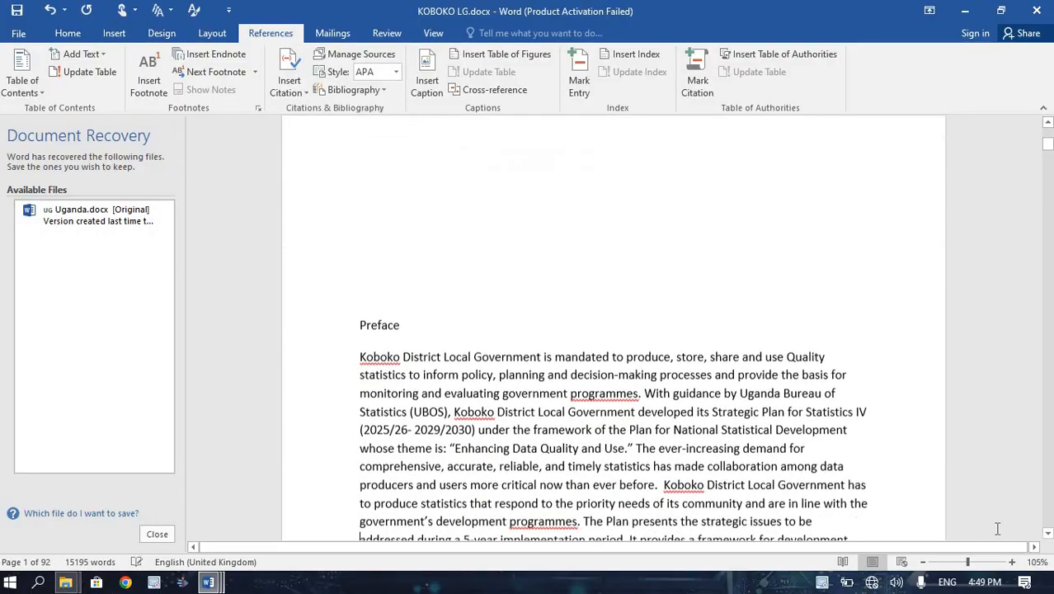
{"action": "key", "text": "Down"}
{"action": "key", "text": "Down"}
{"action": "key", "text": "Down"}
{"action": "key", "text": "Down"}
{"action": "key", "text": "Down"}
{"action": "key", "text": "Down"}
{"action": "key", "text": "Down"}
{"action": "key", "text": "Down"}
{"action": "key", "text": "Down"}
{"action": "key", "text": "Down"}
{"action": "key", "text": "Down"}
{"action": "key", "text": "Down"}
{"action": "key", "text": "Down"}
{"action": "key", "text": "Down"}
{"action": "key", "text": "Down"}
{"action": "key", "text": "Down"}
{"action": "key", "text": "Down"}
{"action": "key", "text": "Down"}
{"action": "key", "text": "Down"}
{"action": "key", "text": "Down"}
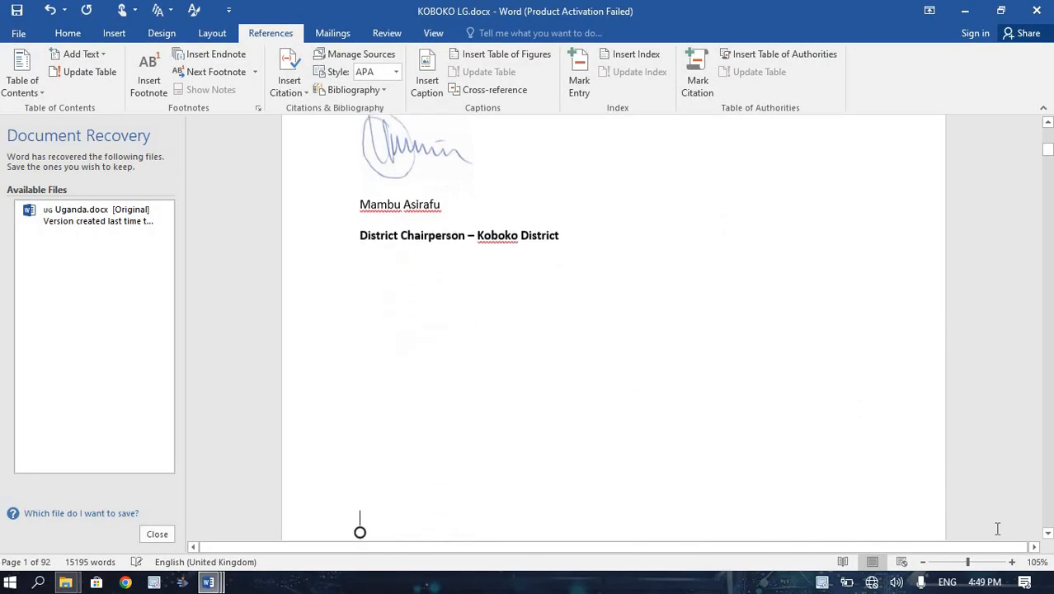
{"action": "key", "text": "Down"}
{"action": "key", "text": "Down"}
{"action": "key", "text": "Down"}
{"action": "key", "text": "Down"}
{"action": "key", "text": "Down"}
{"action": "key", "text": "Down"}
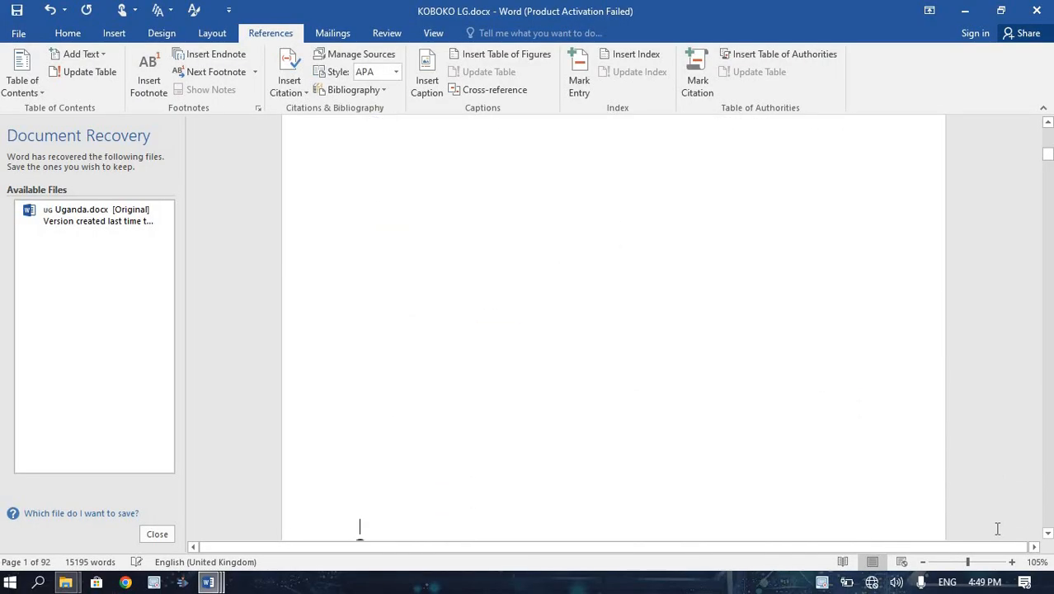
{"action": "key", "text": "Up"}
{"action": "key", "text": "Up"}
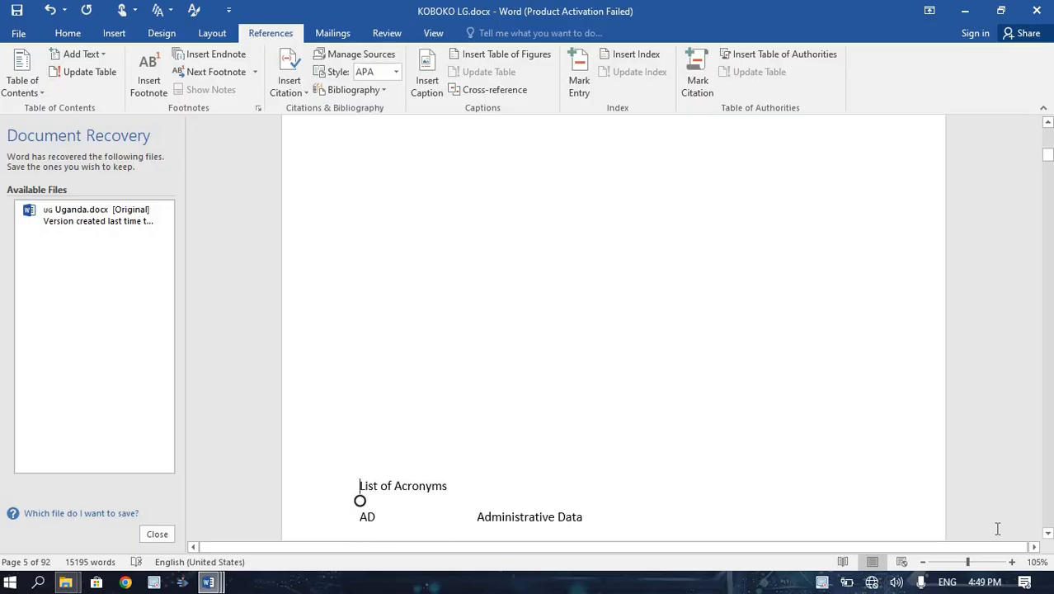
{"action": "key", "text": "Return"}
{"action": "key", "text": "ctrl+Return"}
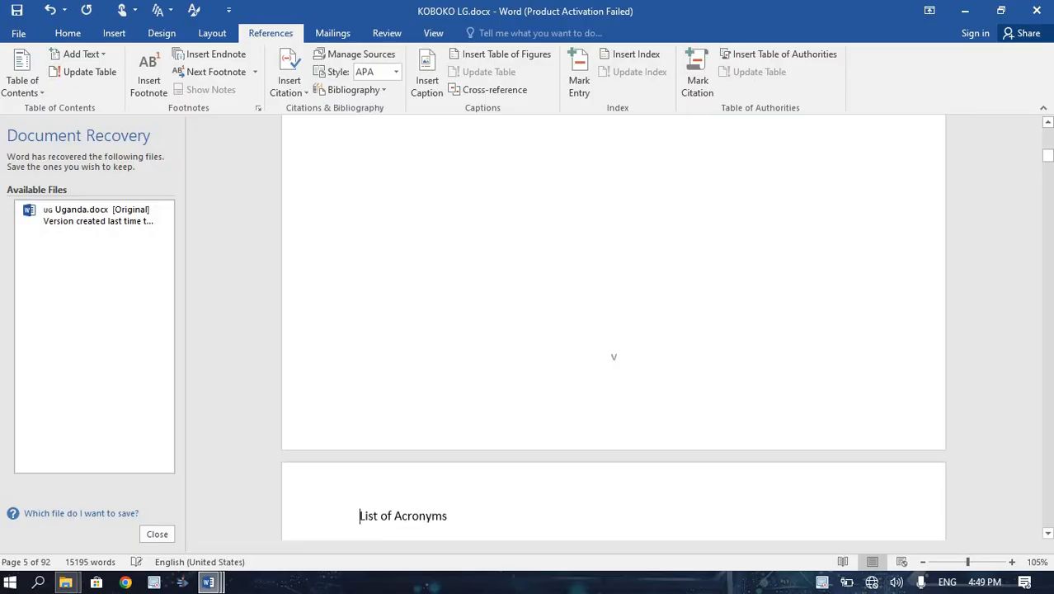
Insert an Automatic Table 2 table of contents on the blank page before the List of Acronyms and go to its beginning
{"action": "left_click", "coordinate": [1047, 123]}
{"action": "scroll", "coordinate": [1047, 123], "scroll_direction": "up", "scroll_amount": 2}
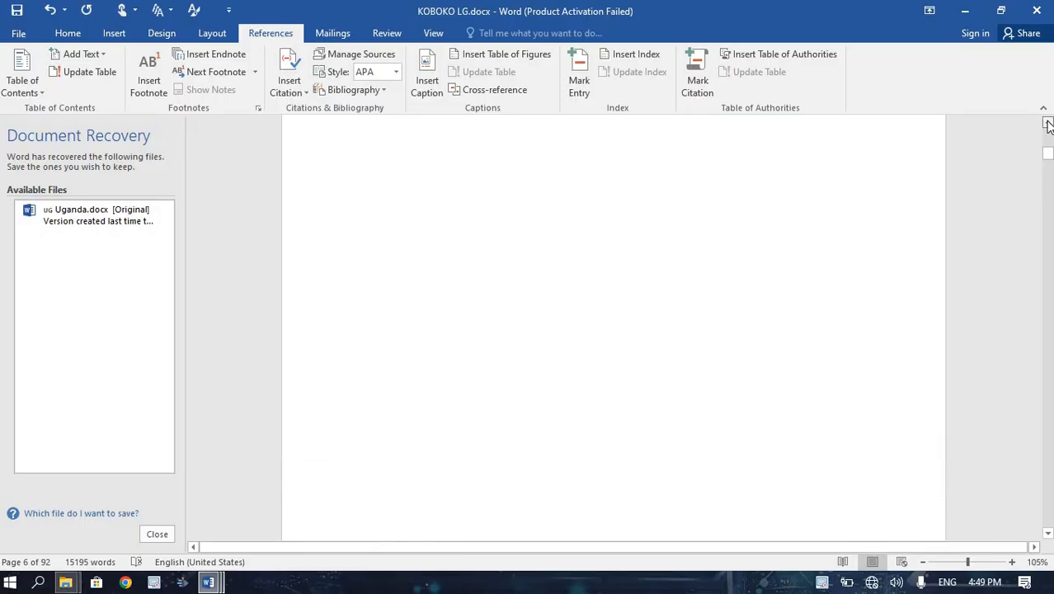
{"action": "left_click", "coordinate": [1047, 125]}
{"action": "left_click_drag", "start_coordinate": [332, 310], "coordinate": [337, 361]}
{"action": "left_click", "coordinate": [315, 354]}
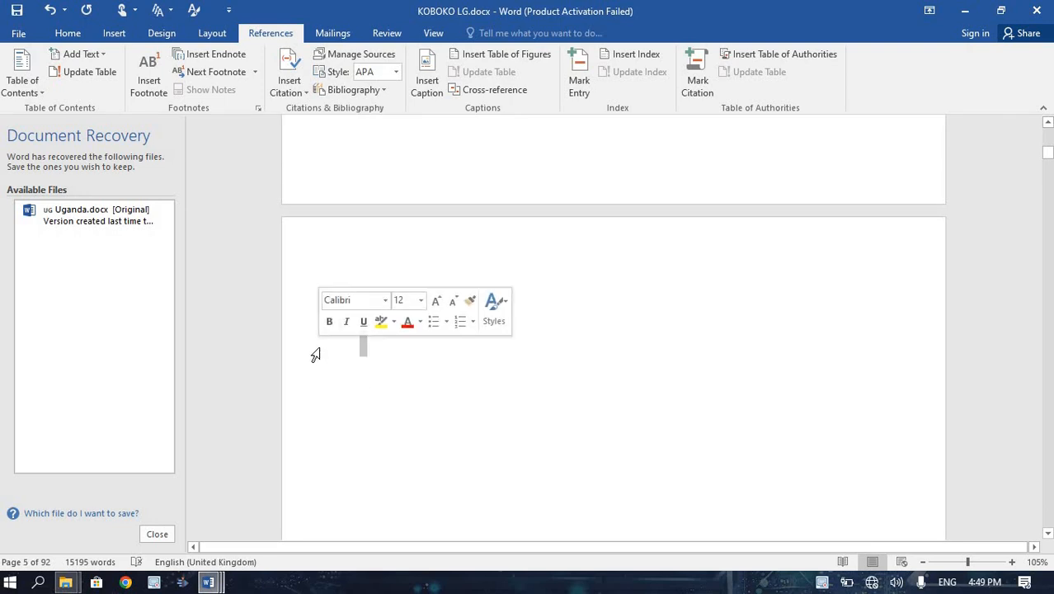
{"action": "triple_click", "coordinate": [315, 354]}
{"action": "left_click", "coordinate": [314, 353]}
{"action": "left_click", "coordinate": [422, 350]}
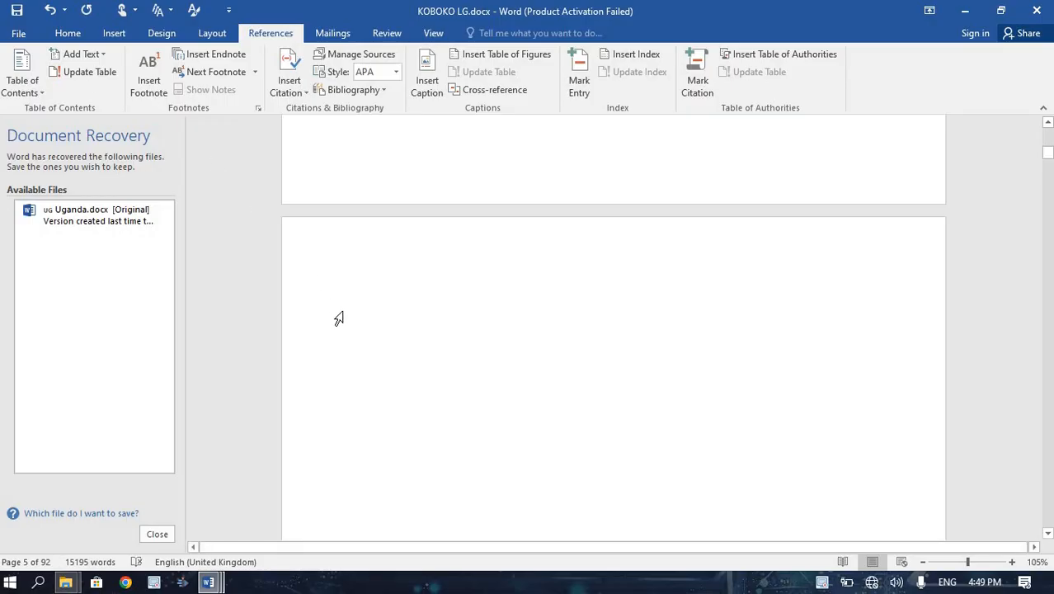
{"action": "left_click", "coordinate": [45, 79]}
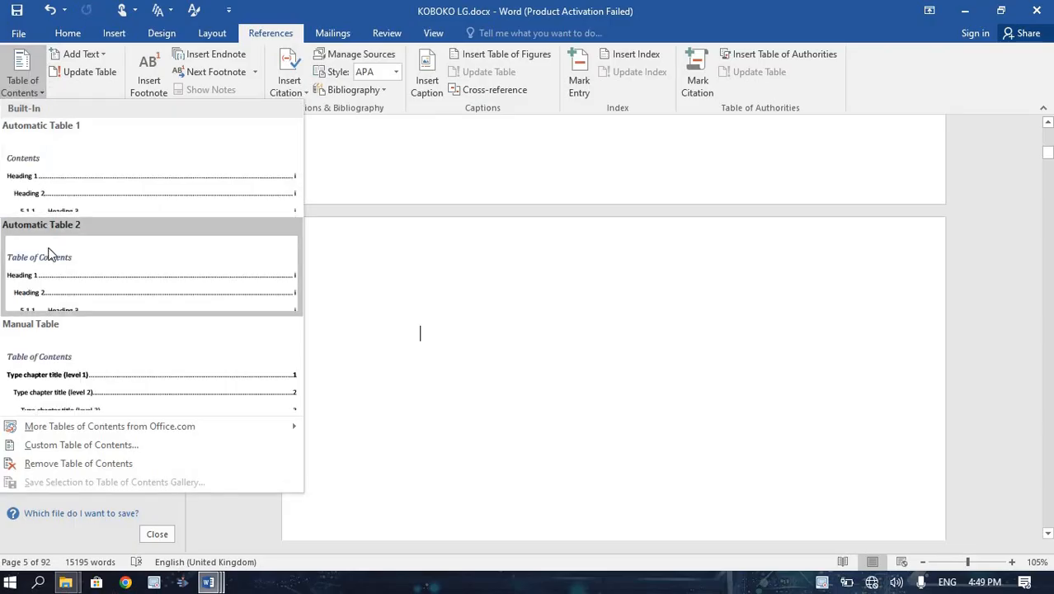
{"action": "left_click", "coordinate": [47, 274]}
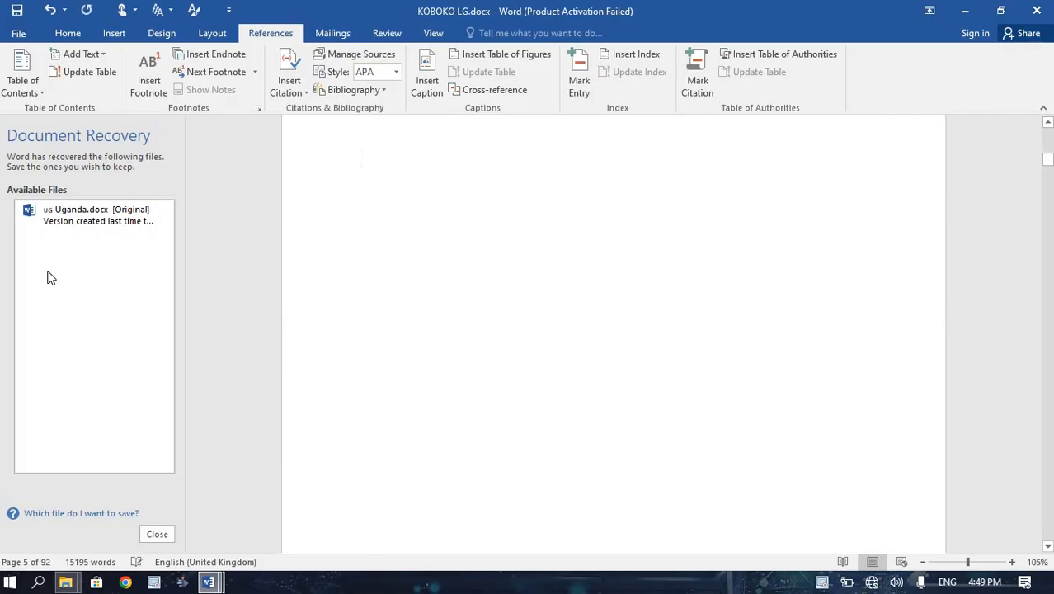
{"action": "left_click", "coordinate": [1050, 126]}
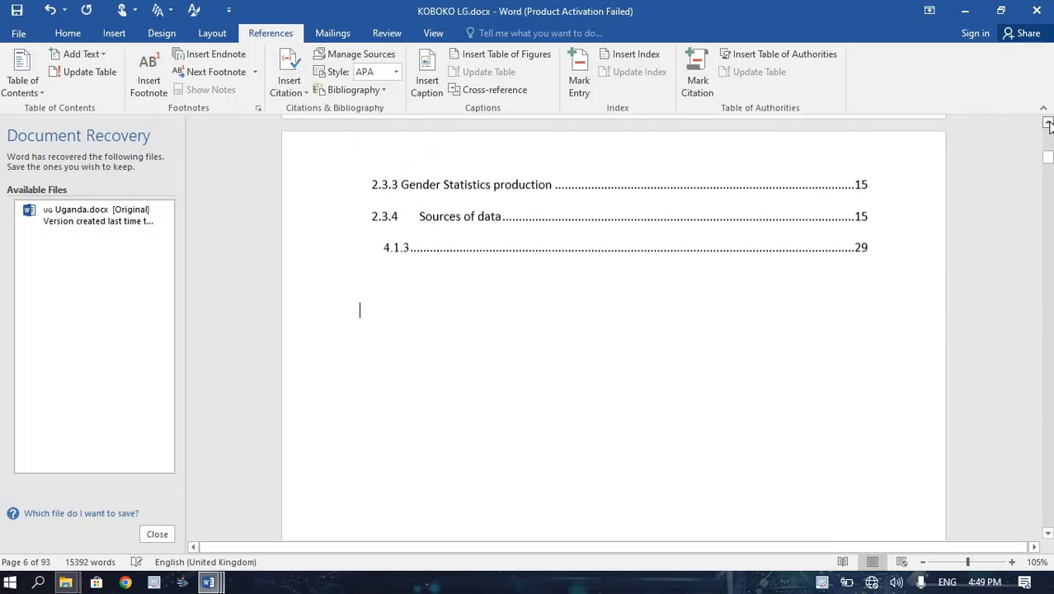
{"action": "left_click_drag", "start_coordinate": [1049, 125], "coordinate": [1049, 125]}
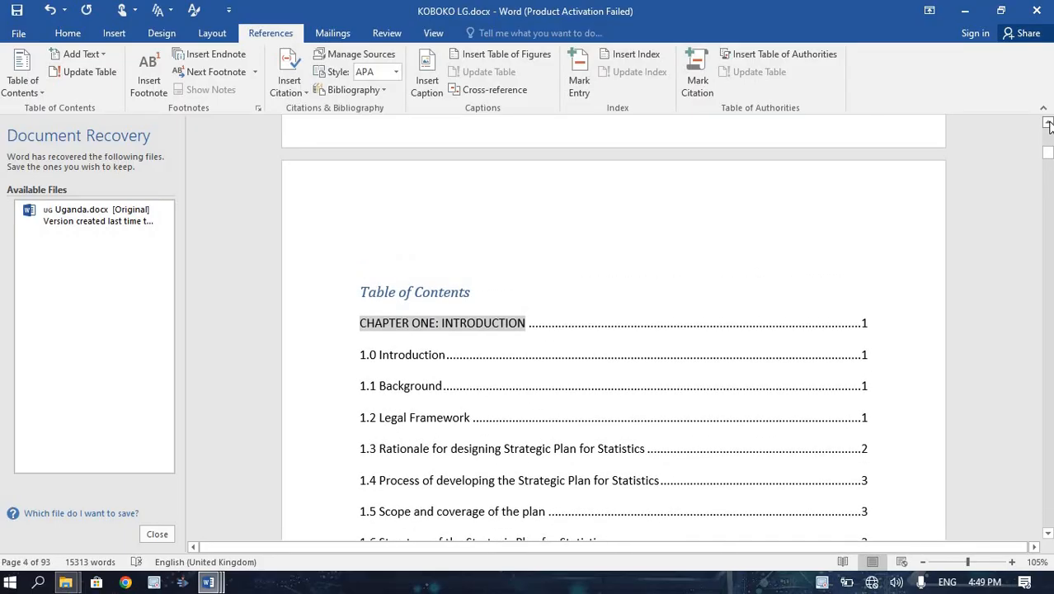